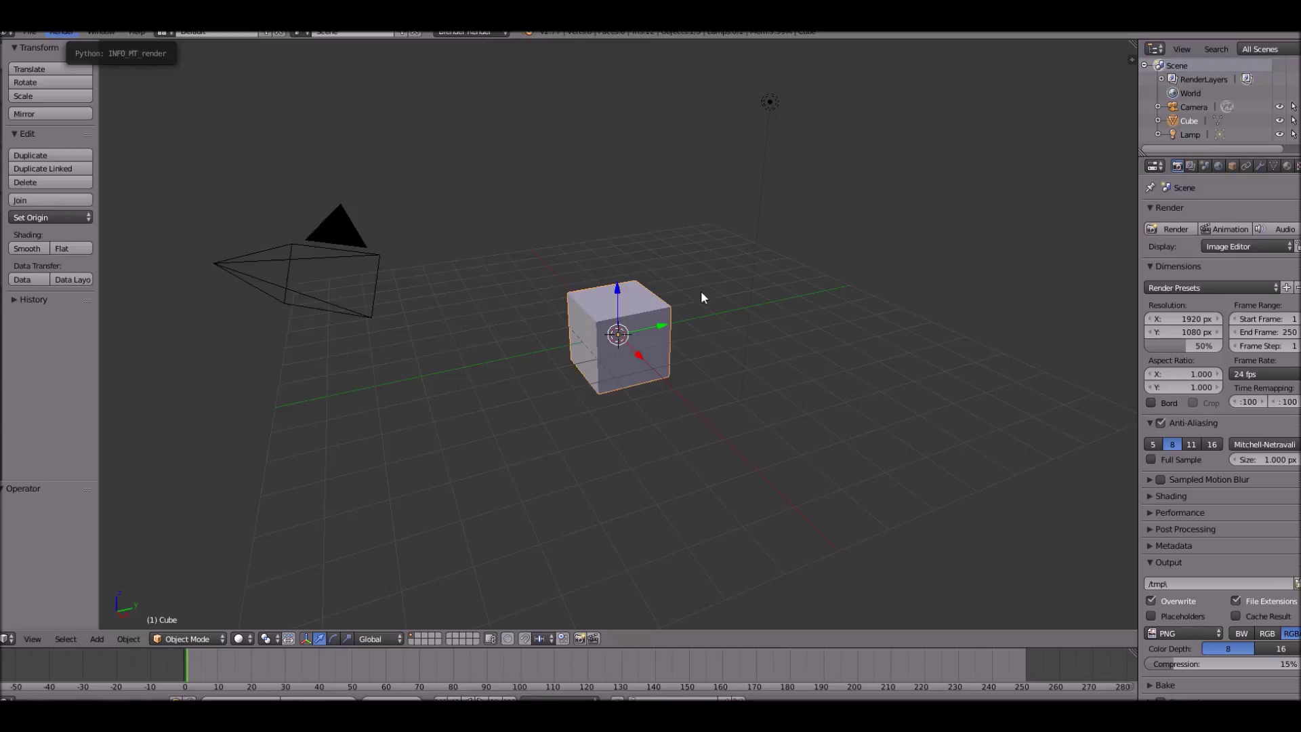
- Delete the default cube and add an icosphere in its place
{"action": "scroll", "coordinate": [564, 279], "scroll_direction": "up", "scroll_amount": 3}
{"action": "middle_click_drag", "start_coordinate": [564, 278], "coordinate": [790, 250]}
{"action": "scroll", "coordinate": [650, 296], "scroll_direction": "up", "scroll_amount": 2}
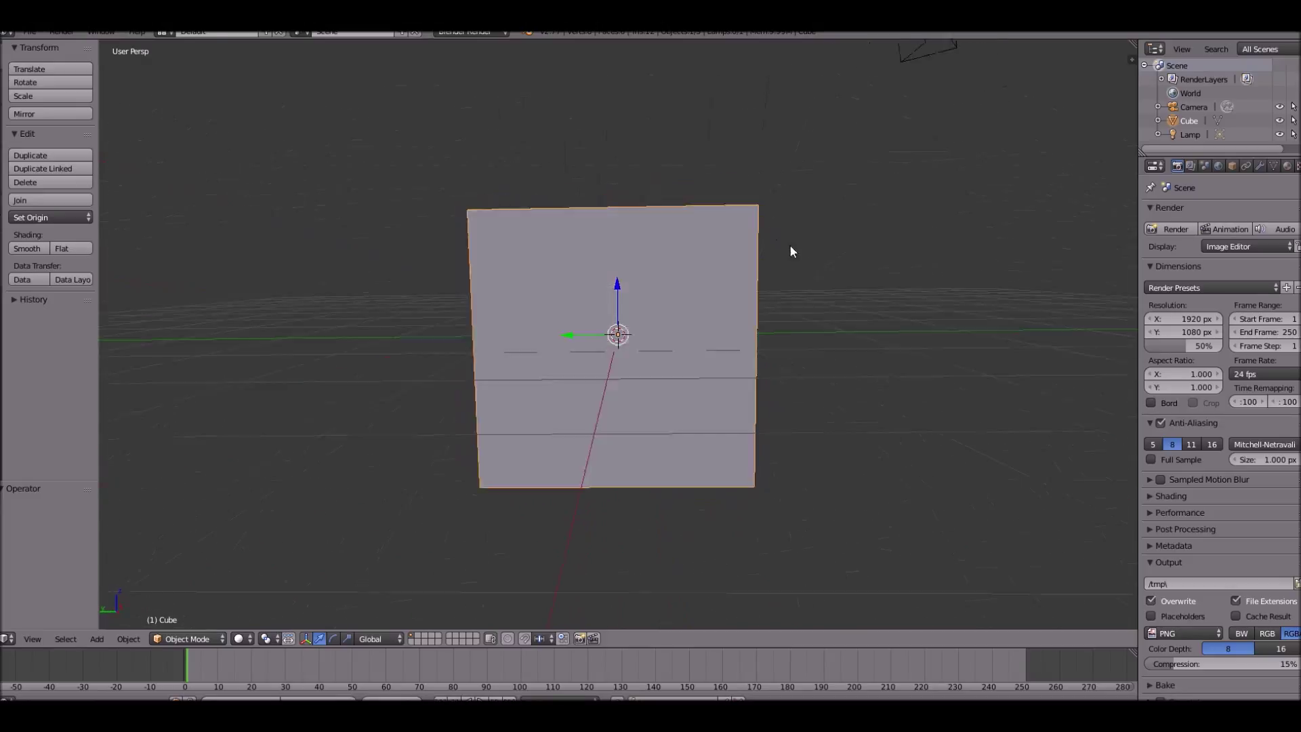
{"action": "scroll", "coordinate": [790, 250], "scroll_direction": "down", "scroll_amount": 3}
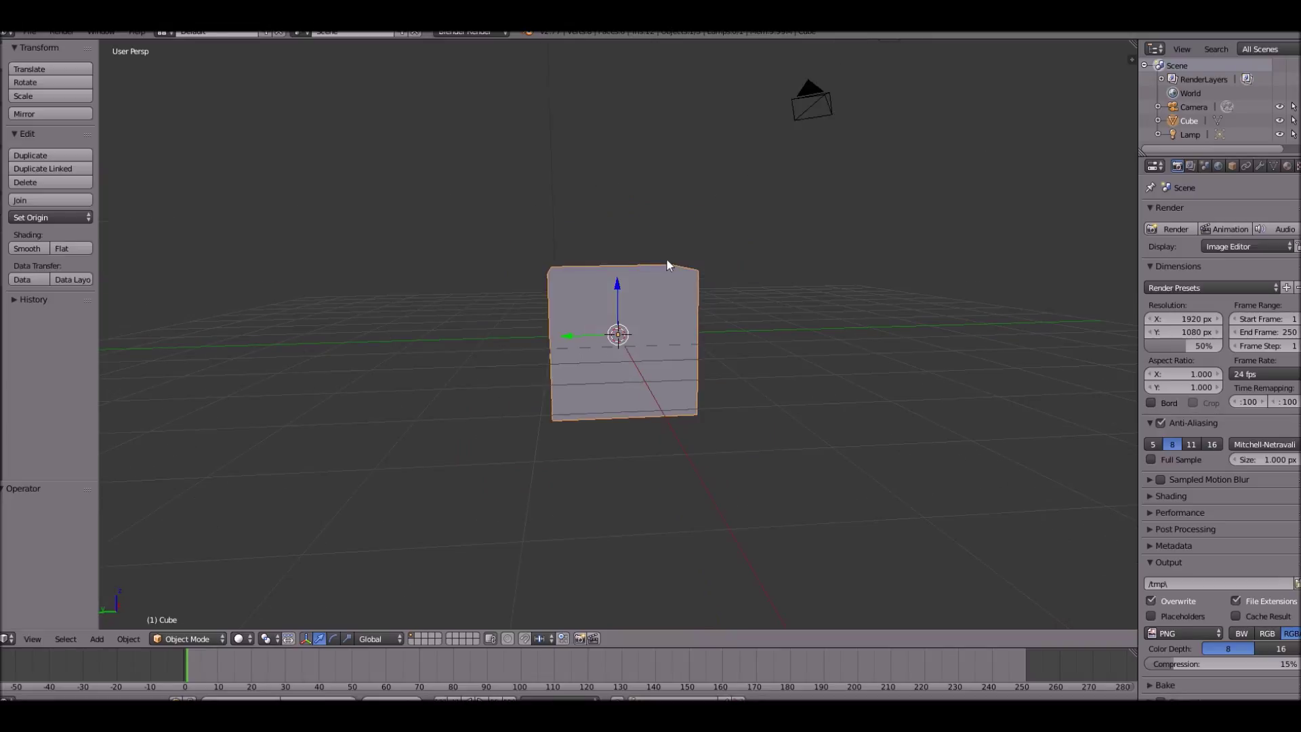
{"action": "key", "text": "x"}
{"action": "left_click", "coordinate": [788, 271]}
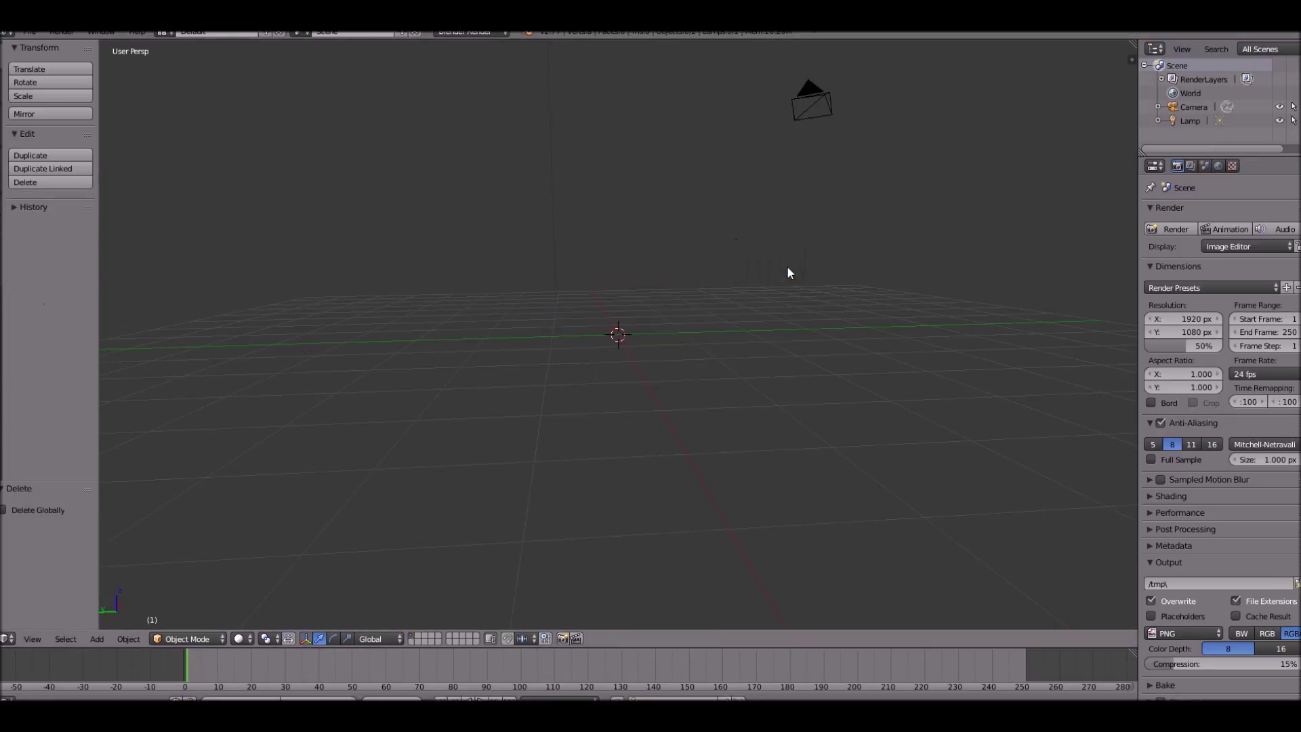
{"action": "key", "text": "shift+a"}
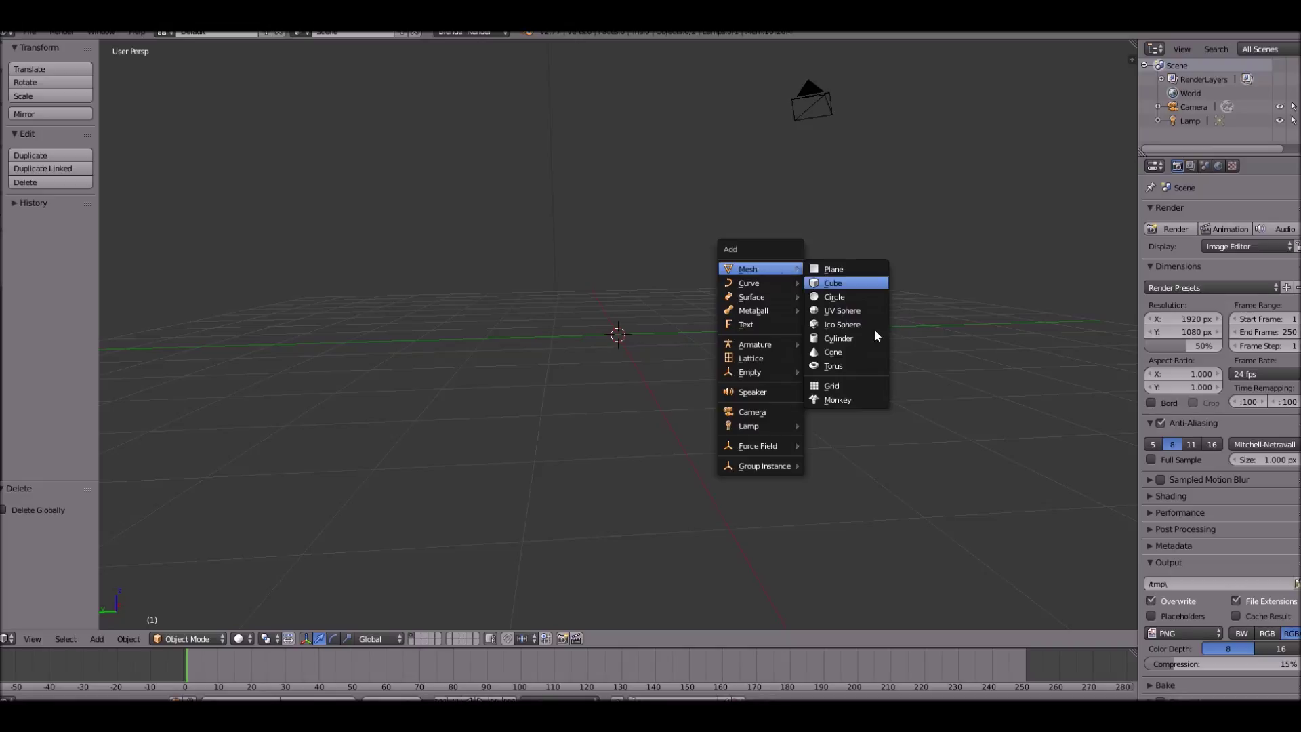
{"action": "left_click", "coordinate": [855, 324]}
{"action": "scroll", "coordinate": [855, 324], "scroll_direction": "up", "scroll_amount": 4}
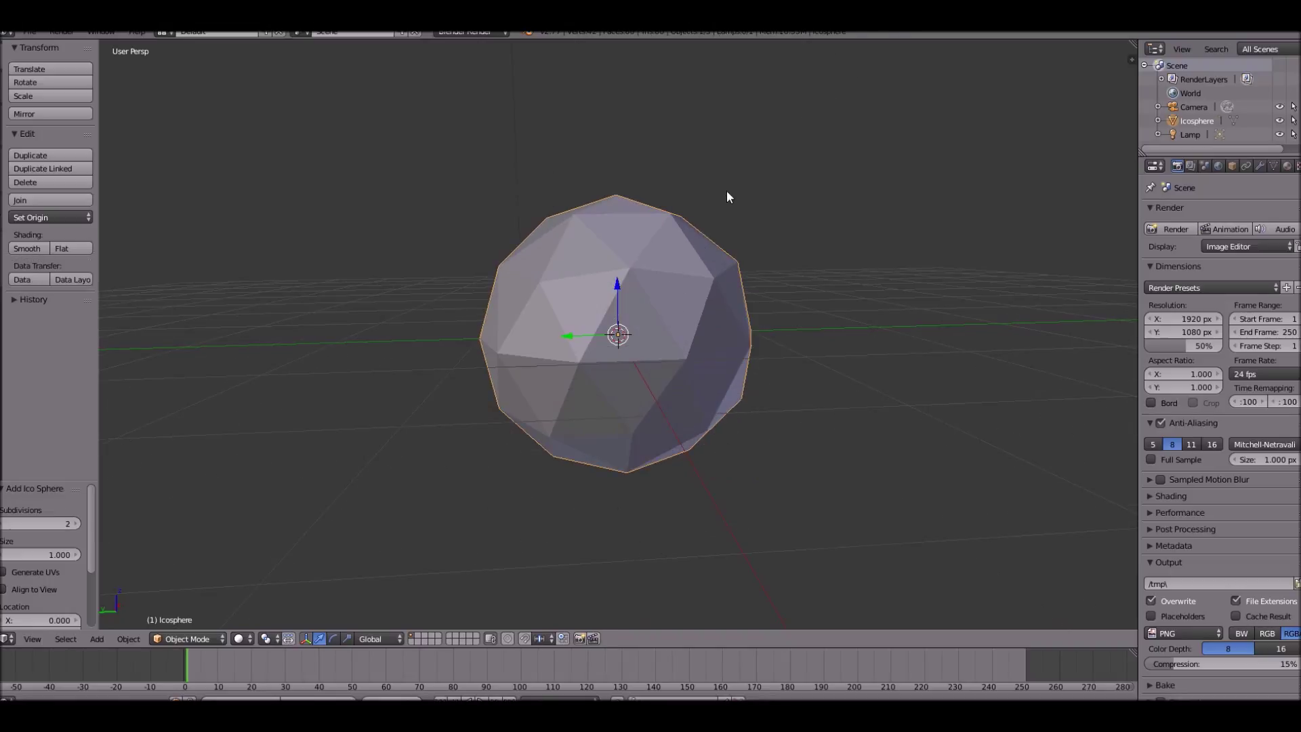
- Subdivide the icosphere's mesh in Edit Mode
{"action": "key", "text": "Tab"}
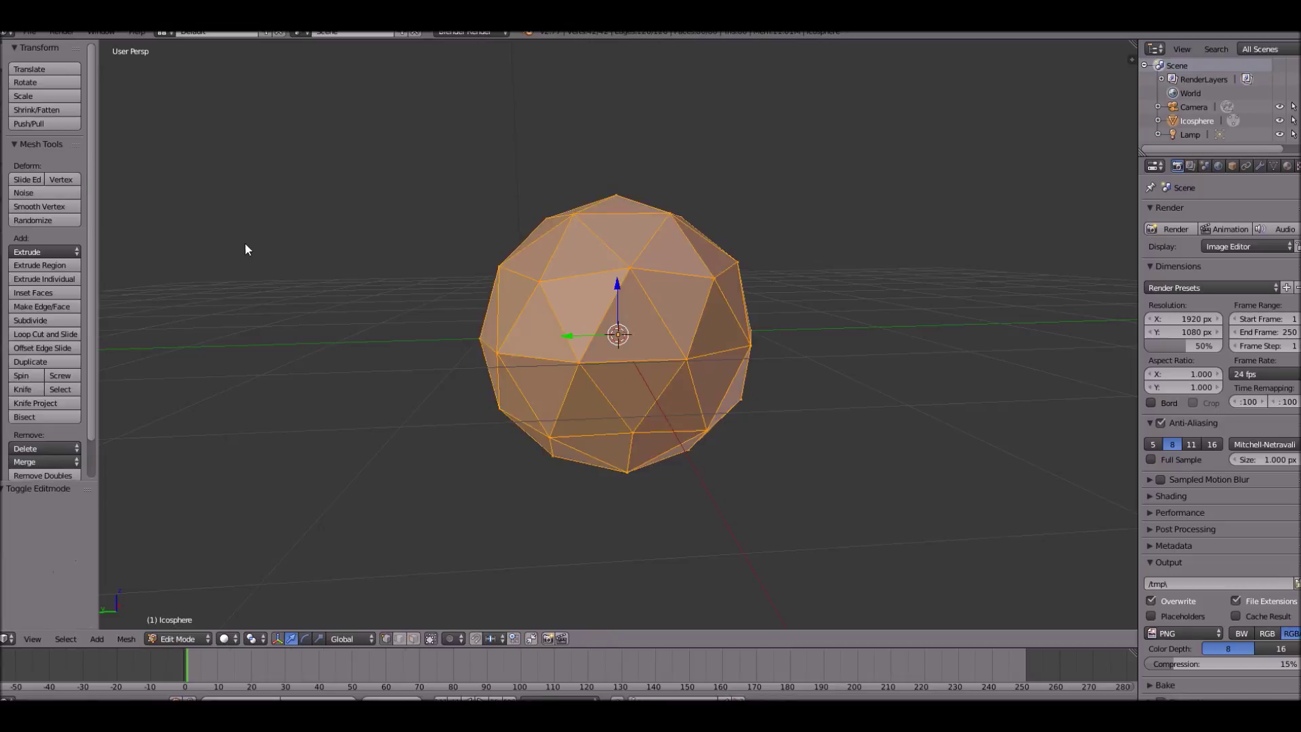
{"action": "key", "text": "w"}
{"action": "left_click", "coordinate": [266, 265]}
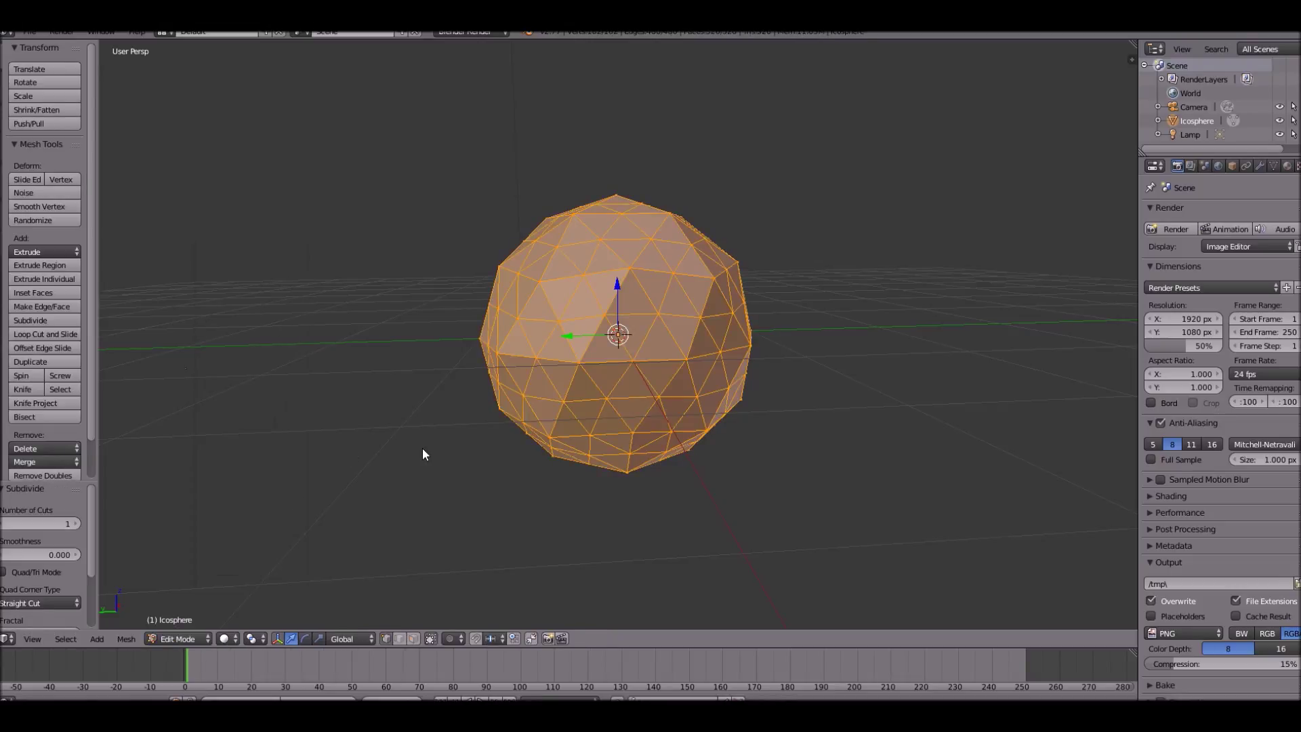
{"action": "key", "text": "Tab"}
- Give the icosphere a new material with specular intensity 0
{"action": "scroll", "coordinate": [1219, 165], "scroll_direction": "right", "scroll_amount": 3}
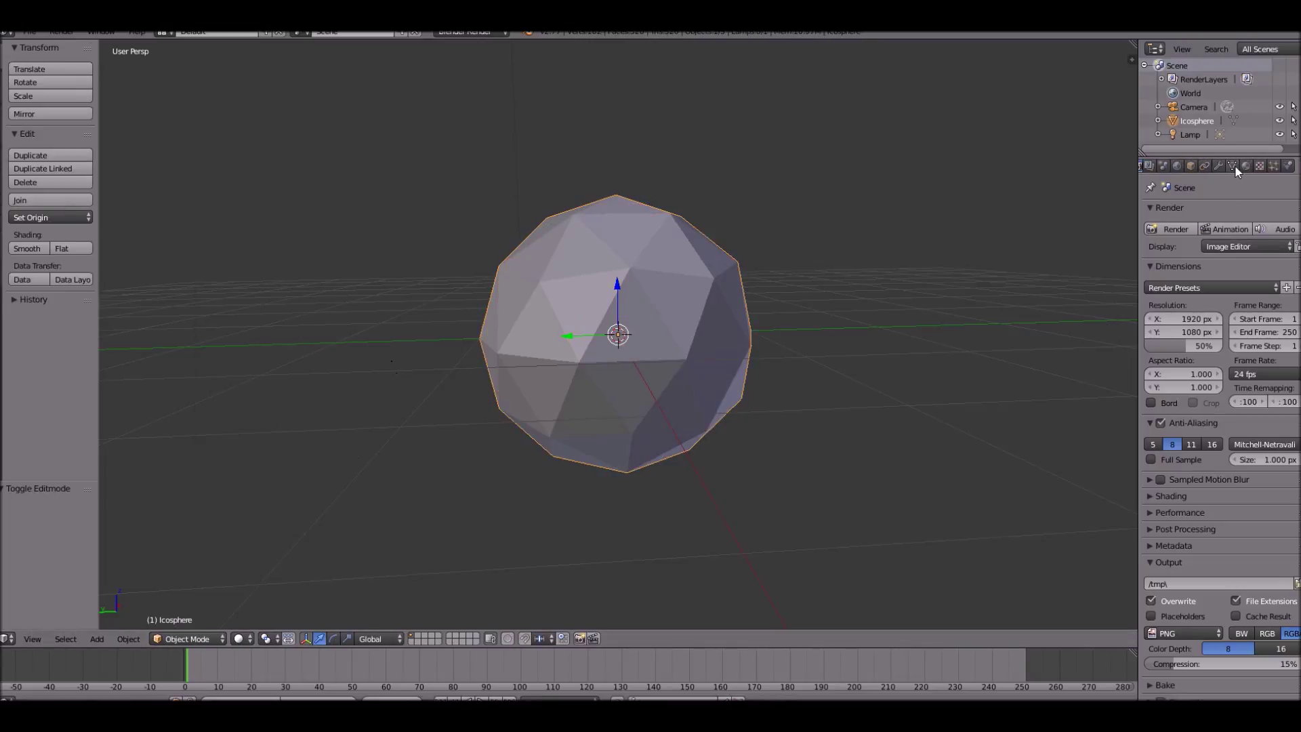
{"action": "left_click", "coordinate": [1247, 166]}
{"action": "left_click", "coordinate": [1212, 257]}
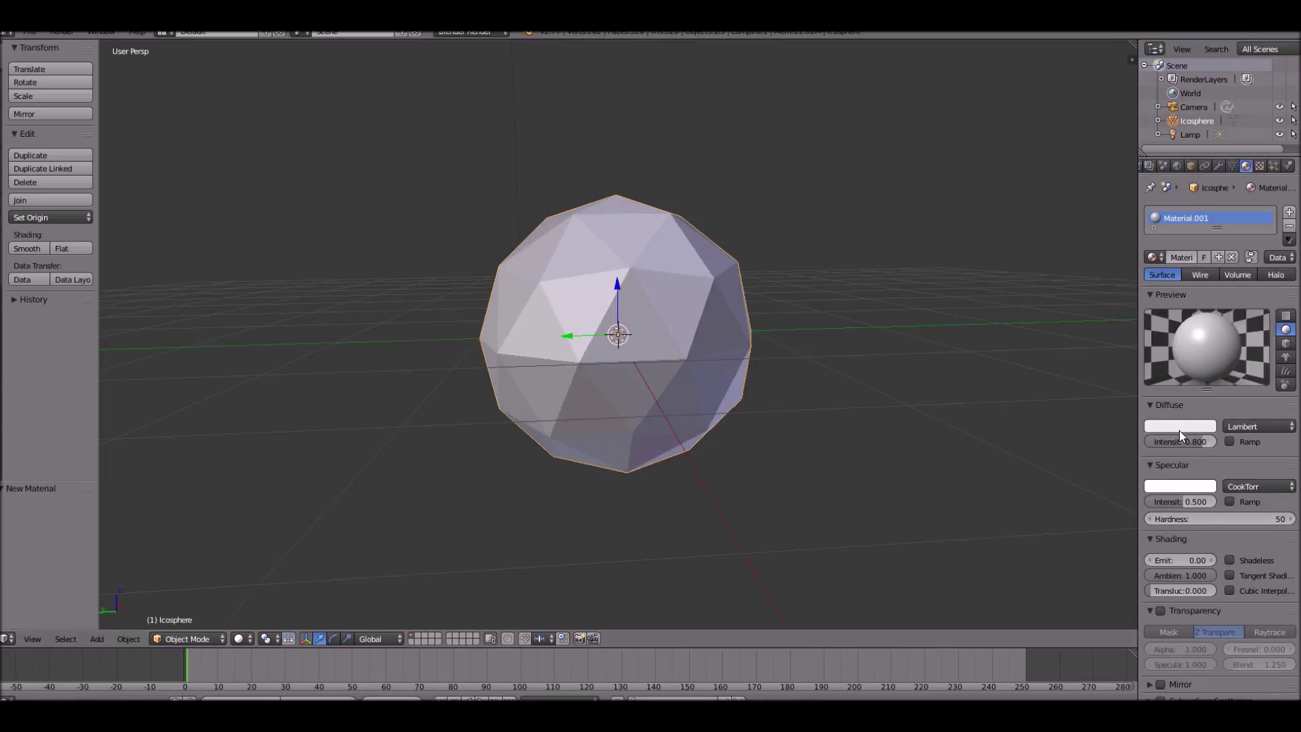
{"action": "left_click_drag", "start_coordinate": [1182, 502], "coordinate": [1143, 501]}
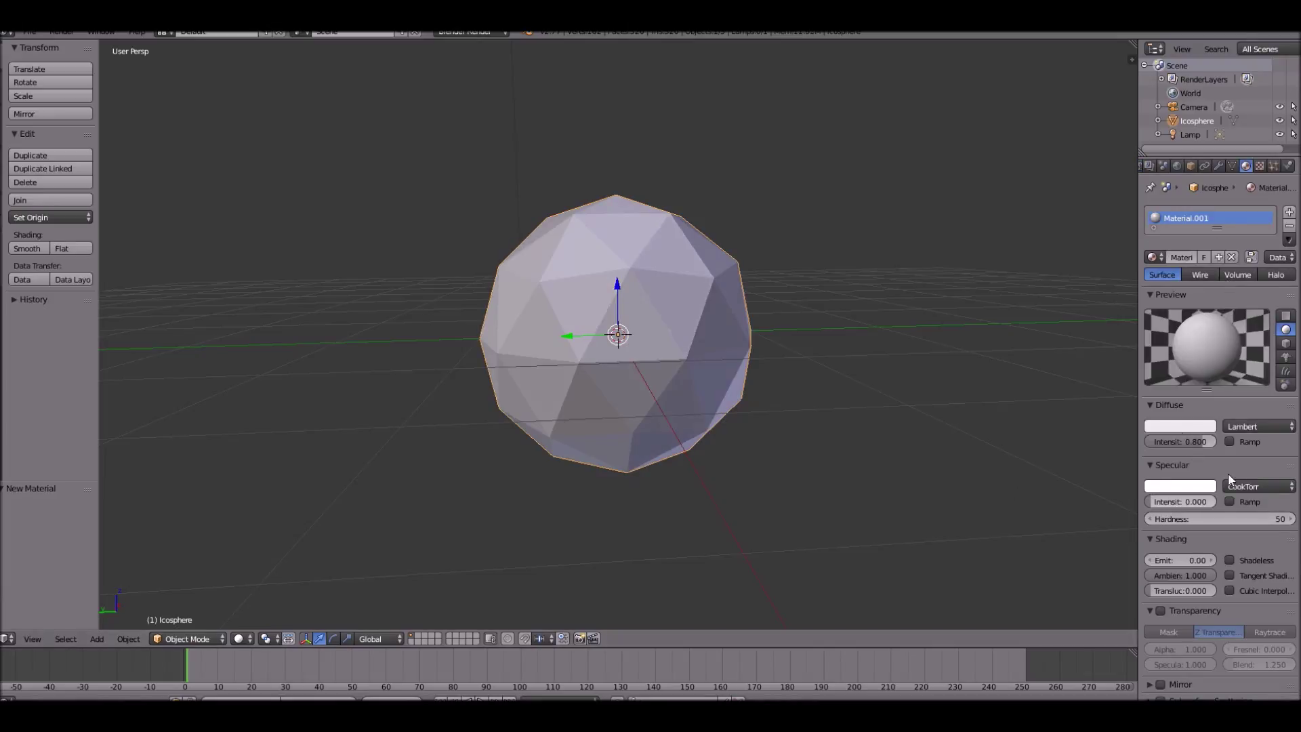
{"action": "left_click", "coordinate": [1274, 165]}
- Add a particle system: 200 particles, end frame 1, lifetime 20, random 1.0, normal velocity 30
{"action": "left_click", "coordinate": [1198, 258]}
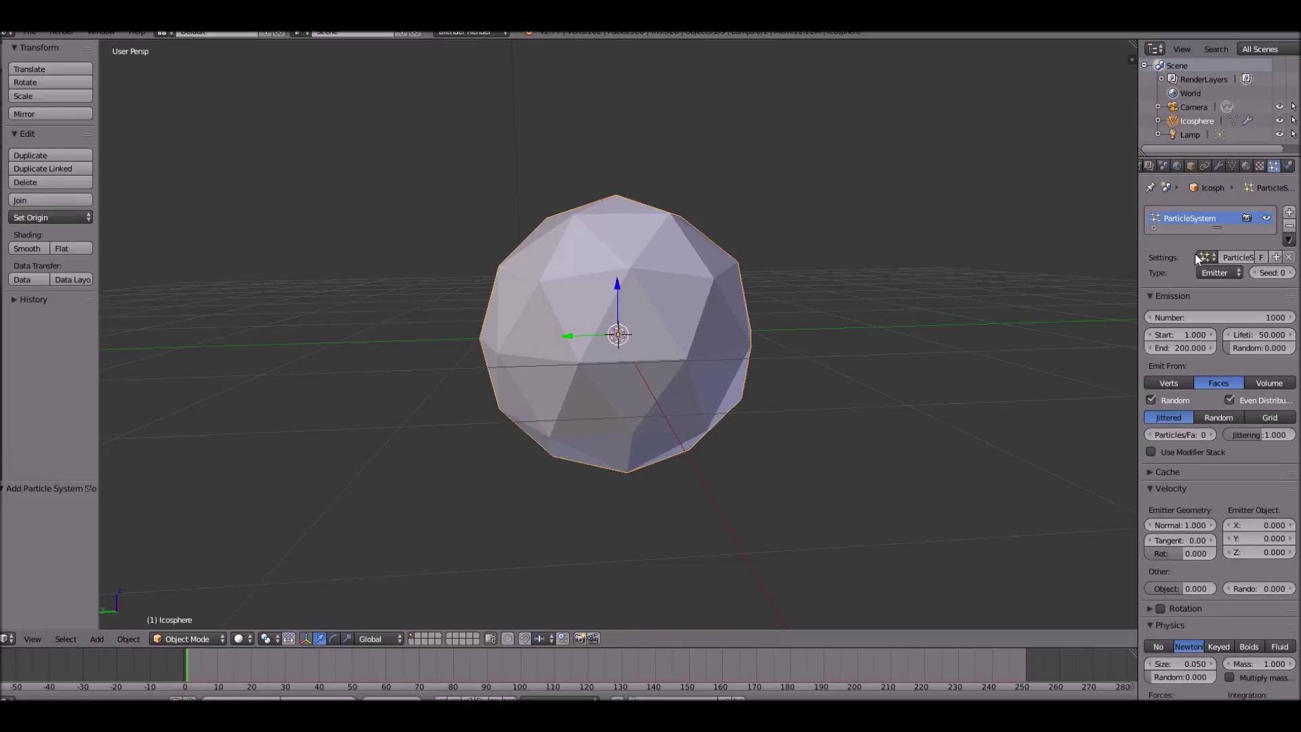
{"action": "left_click", "coordinate": [1202, 317]}
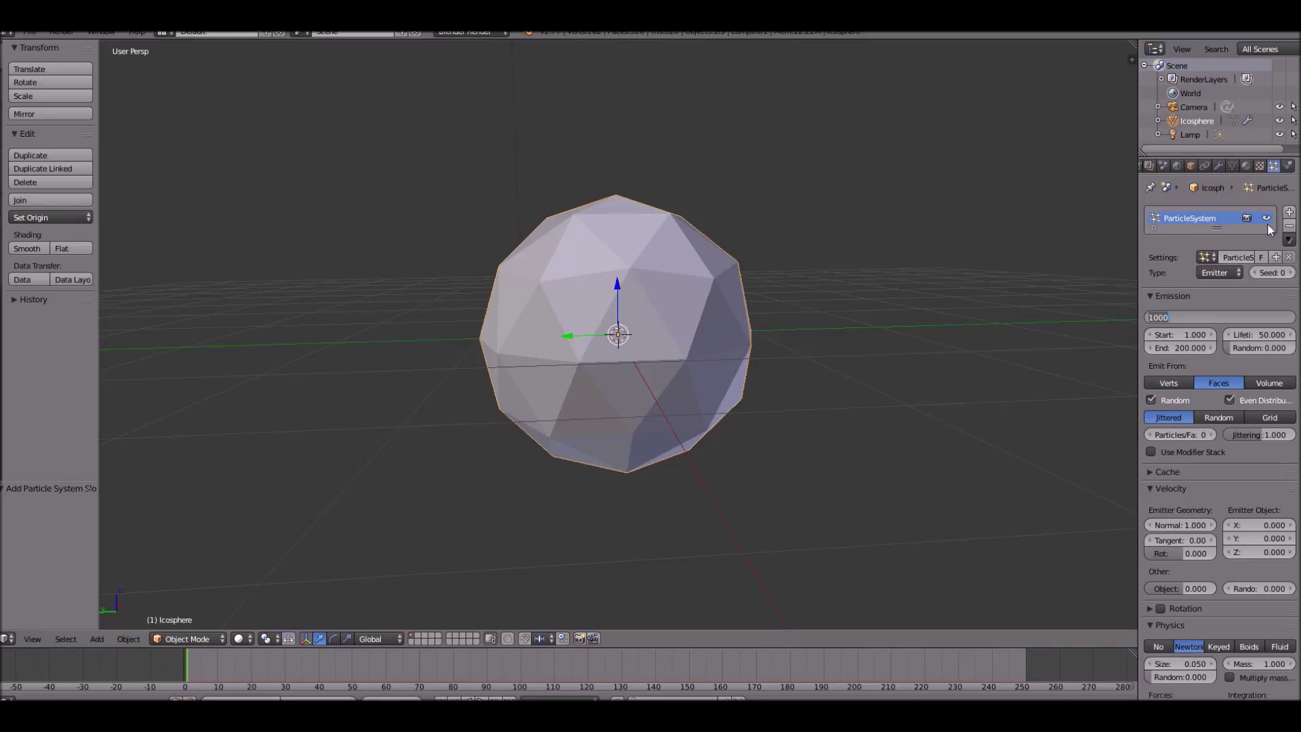
{"action": "type", "text": "200"}
{"action": "key", "text": "Return"}
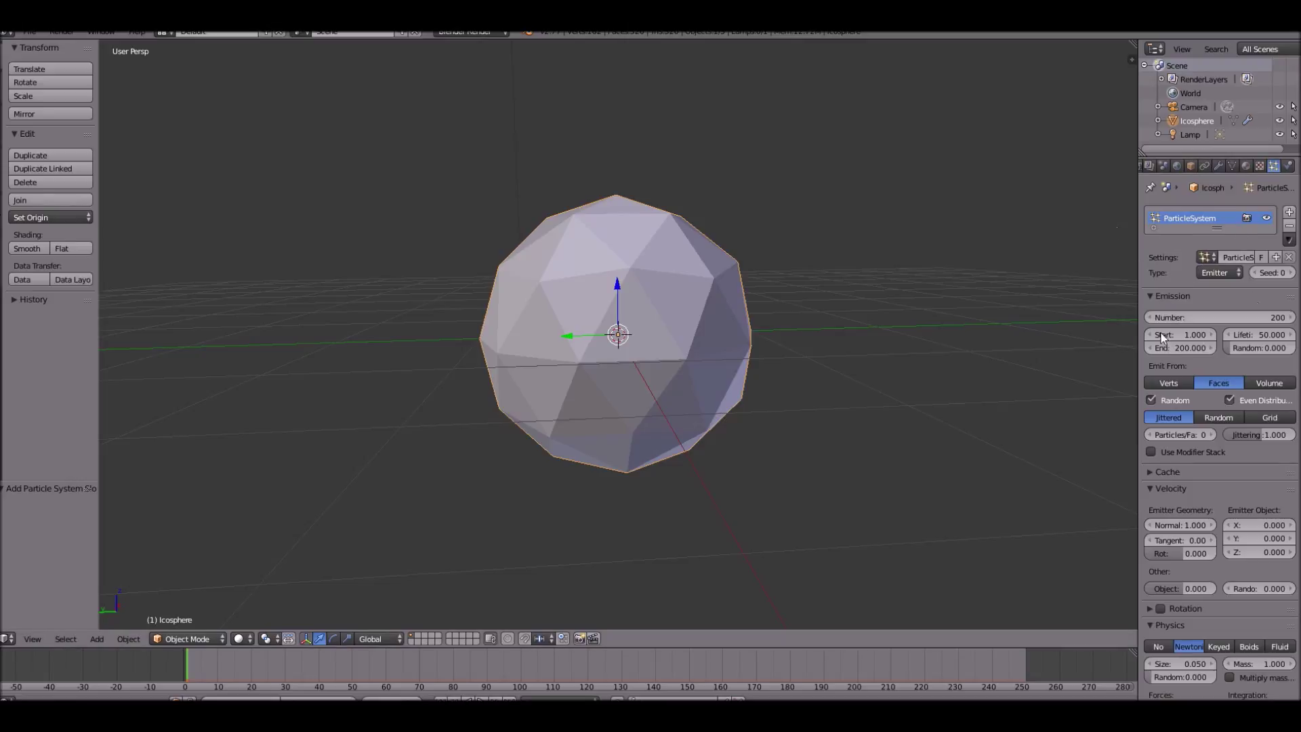
{"action": "left_click", "coordinate": [1171, 351]}
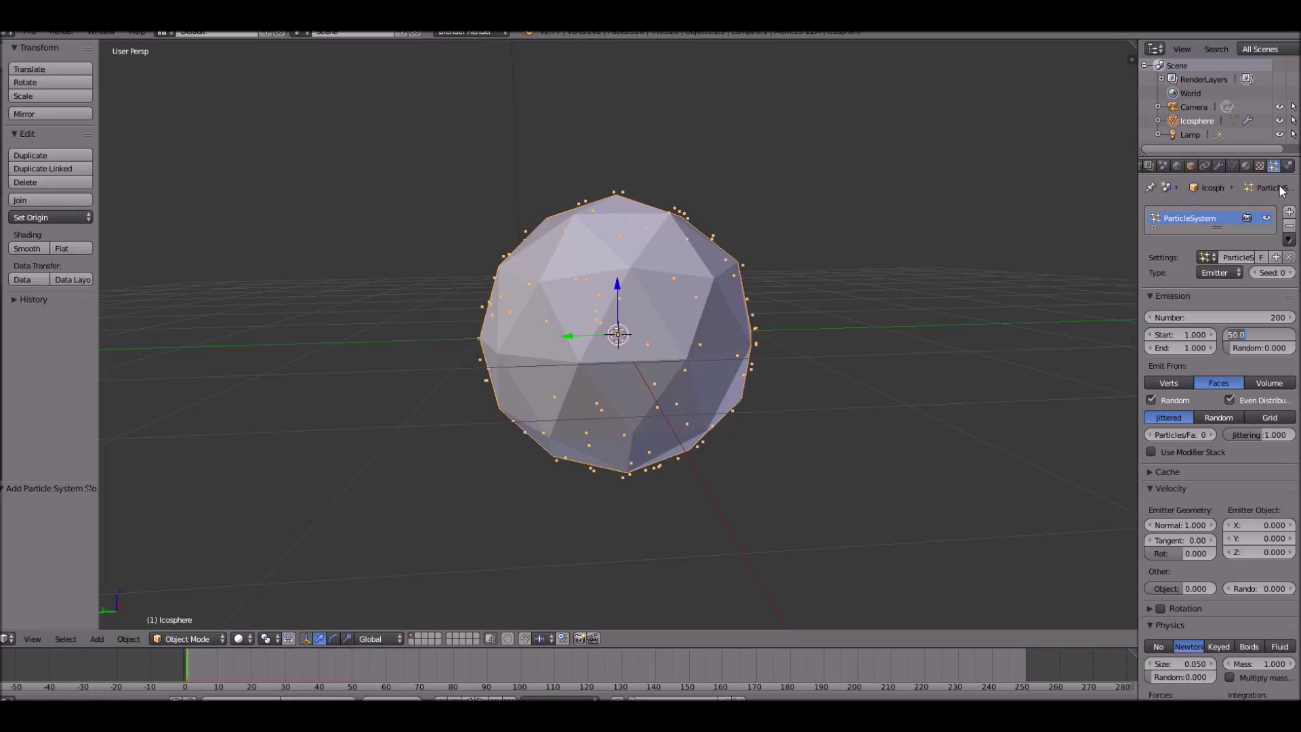
{"action": "type", "text": "20"}
{"action": "key", "text": "Return"}
{"action": "left_click_drag", "start_coordinate": [1238, 351], "coordinate": [1297, 351]}
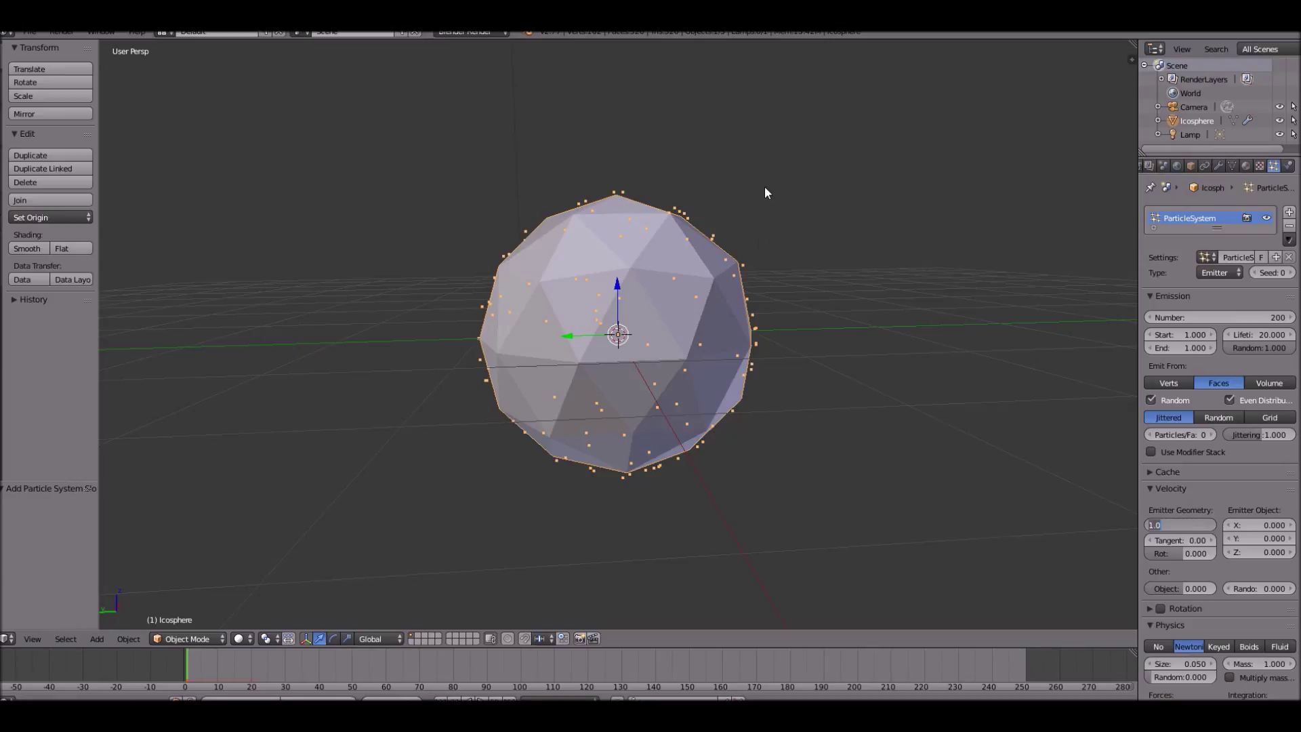
{"action": "type", "text": "30"}
{"action": "key", "text": "Return"}
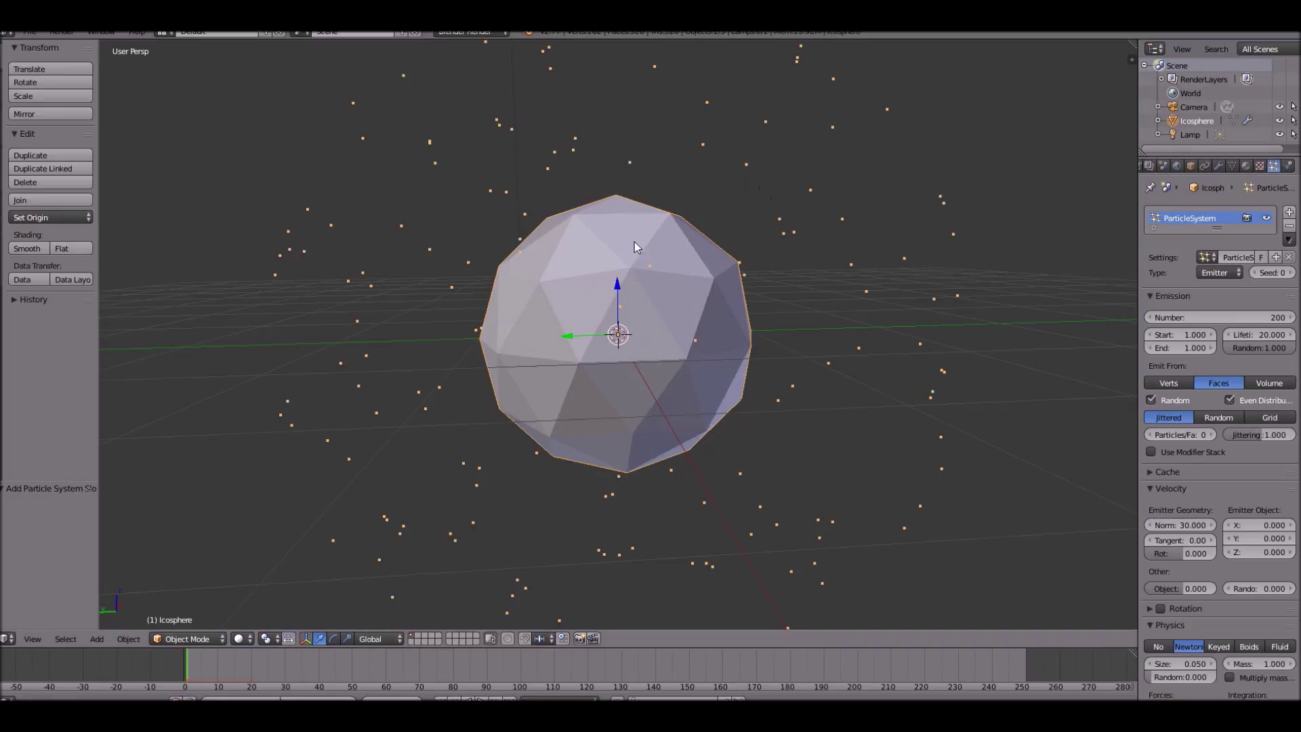
{"action": "scroll", "coordinate": [210, 592], "scroll_direction": "down", "scroll_amount": 2}
- Set lifetime random ~0.43, velocity random 0.12, size 0.18 and size random 0.417
{"action": "left_click_drag", "start_coordinate": [185, 664], "coordinate": [154, 673]}
{"action": "scroll", "coordinate": [283, 545], "scroll_direction": "down", "scroll_amount": 6}
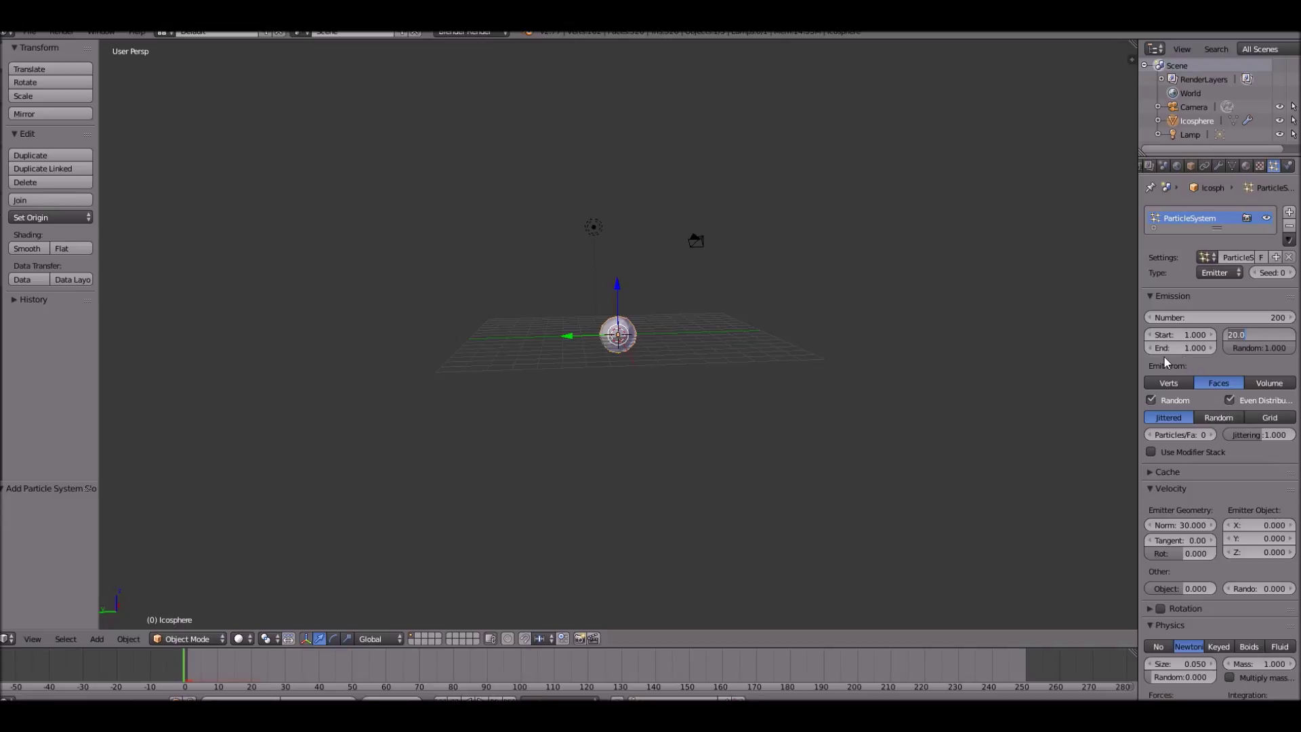
{"action": "left_click_drag", "start_coordinate": [1239, 351], "coordinate": [1218, 347]}
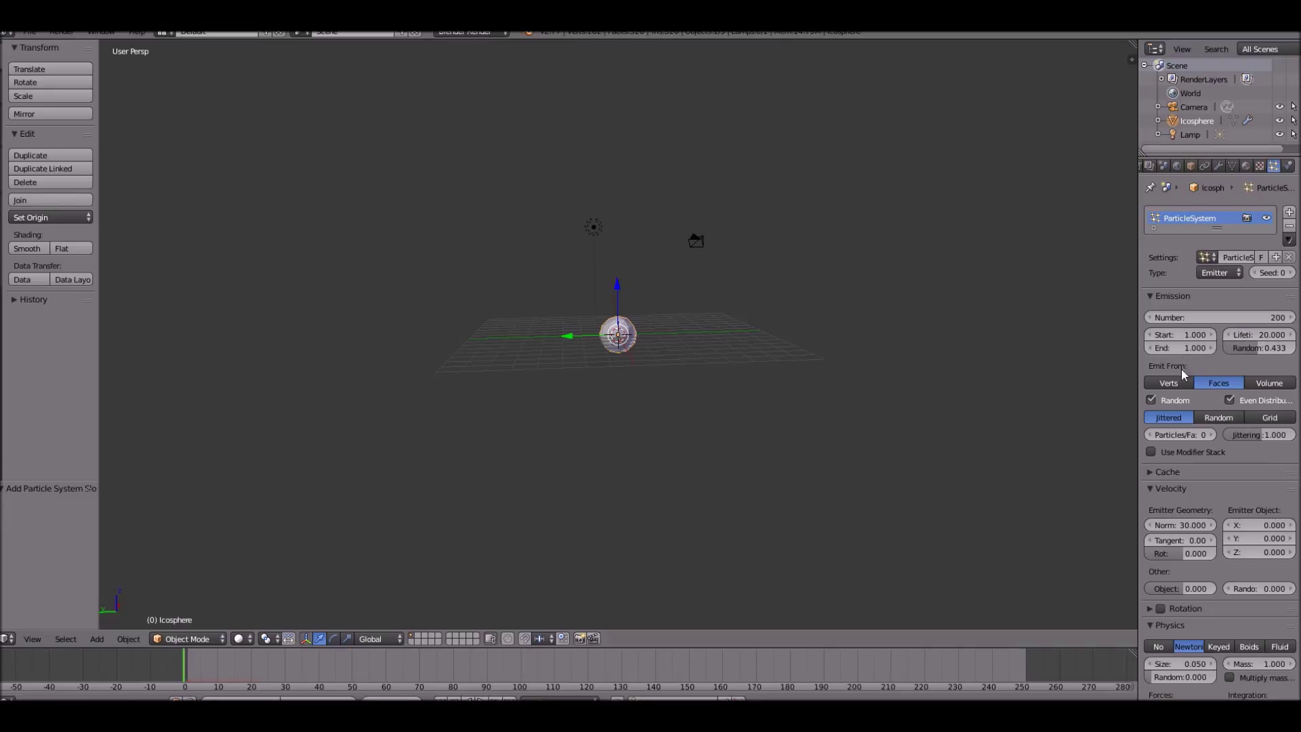
{"action": "scroll", "coordinate": [406, 329], "scroll_direction": "up", "scroll_amount": 4}
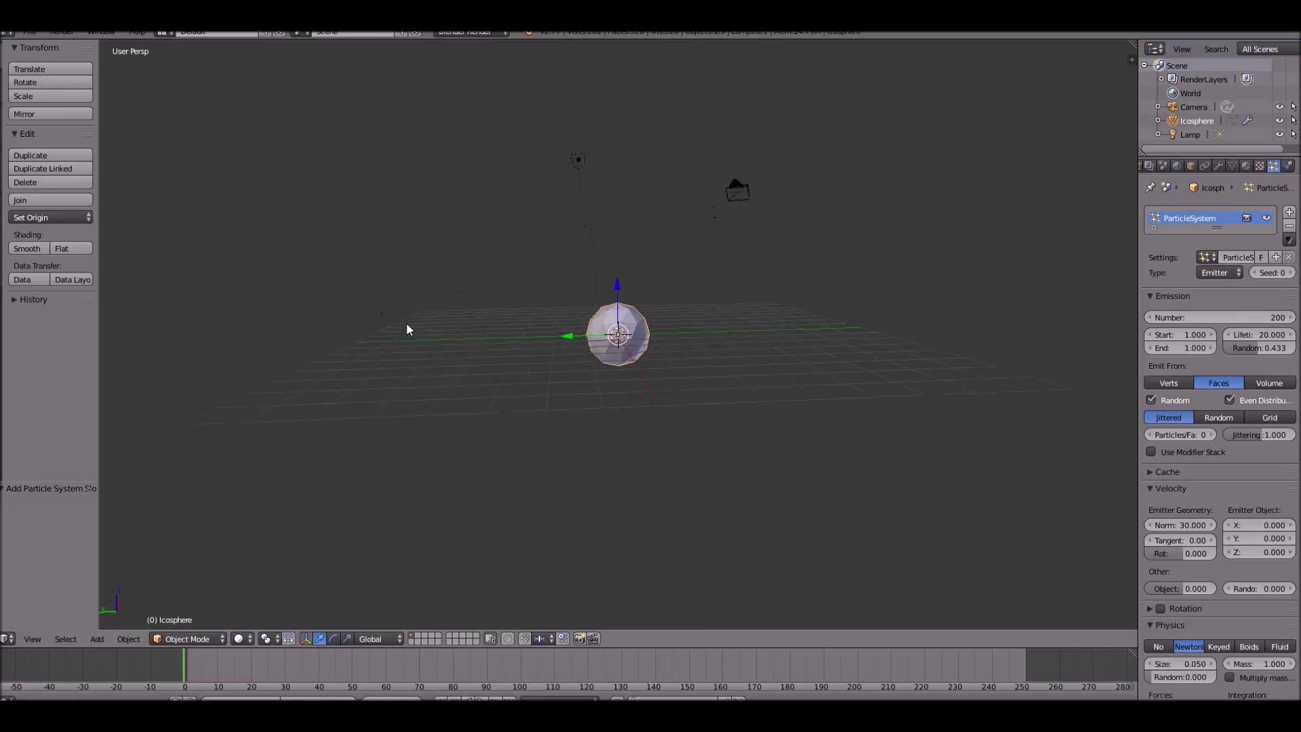
{"action": "scroll", "coordinate": [1217, 474], "scroll_direction": "down", "scroll_amount": 5}
{"action": "scroll", "coordinate": [1218, 474], "scroll_direction": "down", "scroll_amount": 1}
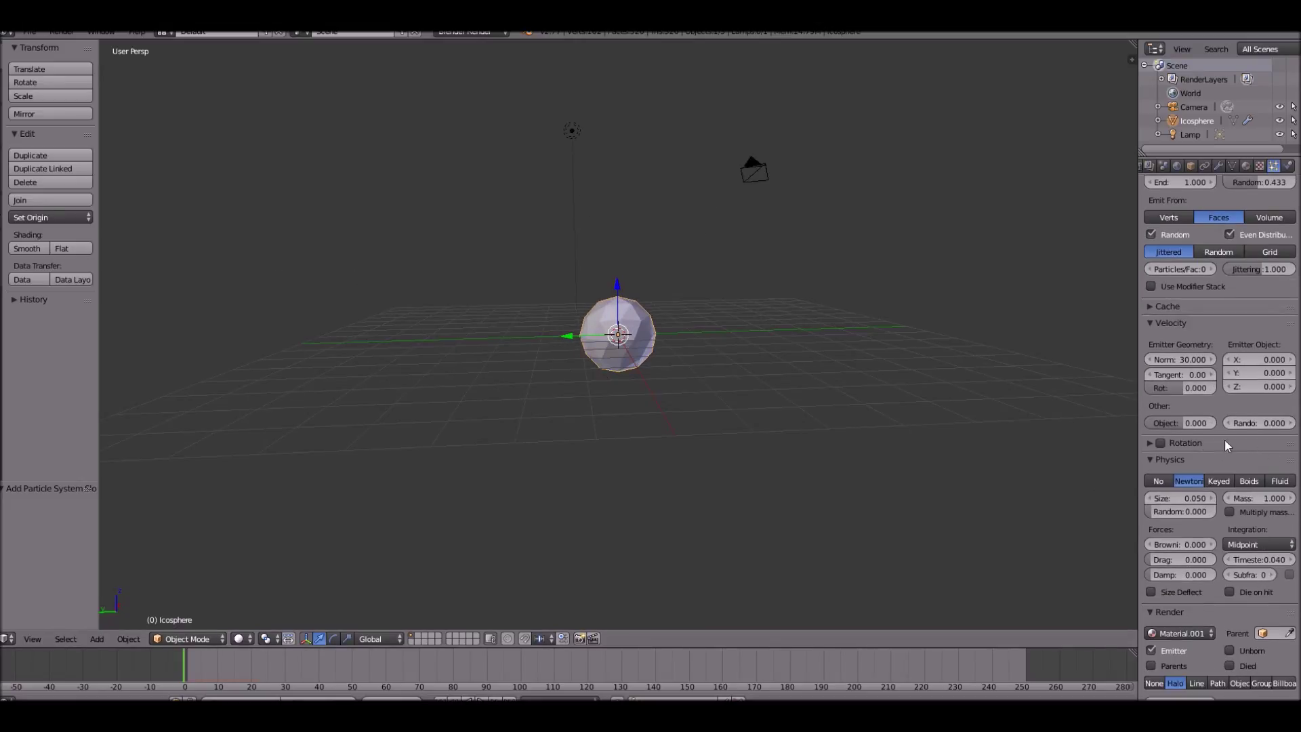
{"action": "left_click_drag", "start_coordinate": [1261, 422], "coordinate": [1275, 425]}
{"action": "scroll", "coordinate": [1260, 417], "scroll_direction": "down", "scroll_amount": 3}
{"action": "left_click_drag", "start_coordinate": [1157, 429], "coordinate": [1218, 397]}
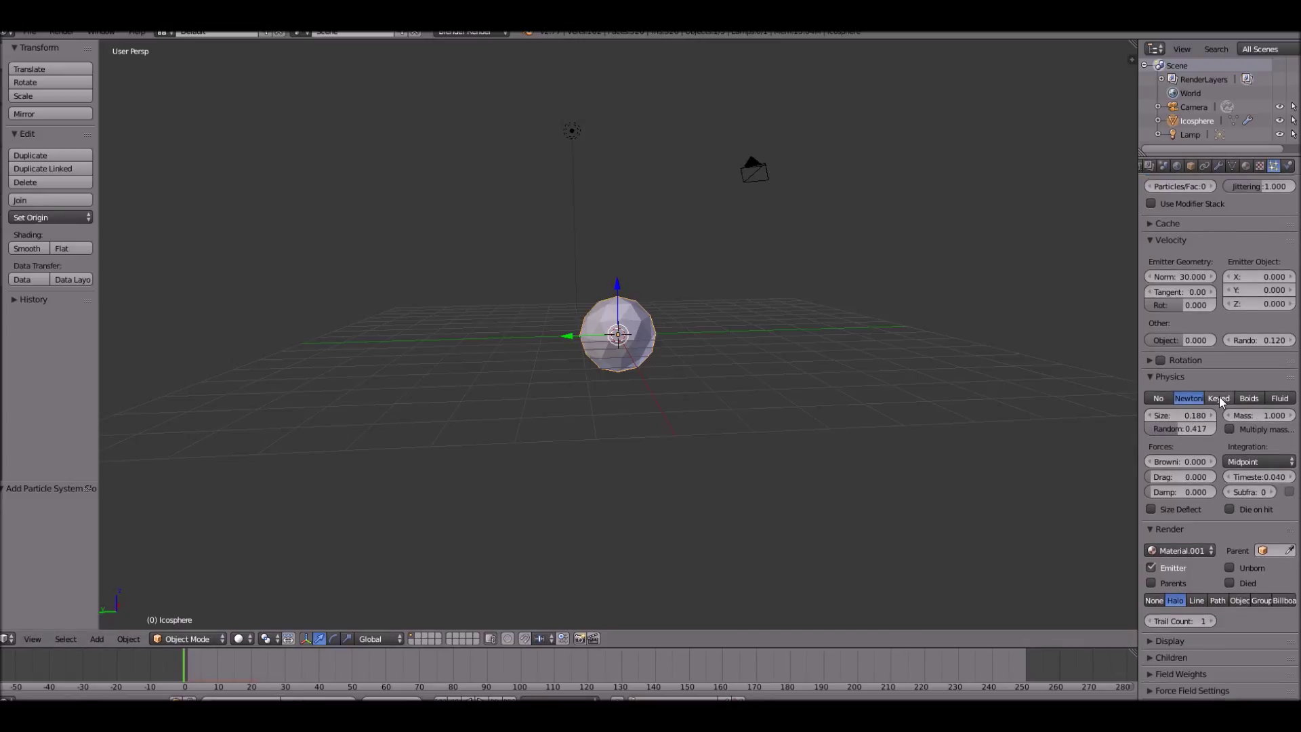
{"action": "scroll", "coordinate": [1219, 396], "scroll_direction": "down", "scroll_amount": 1}
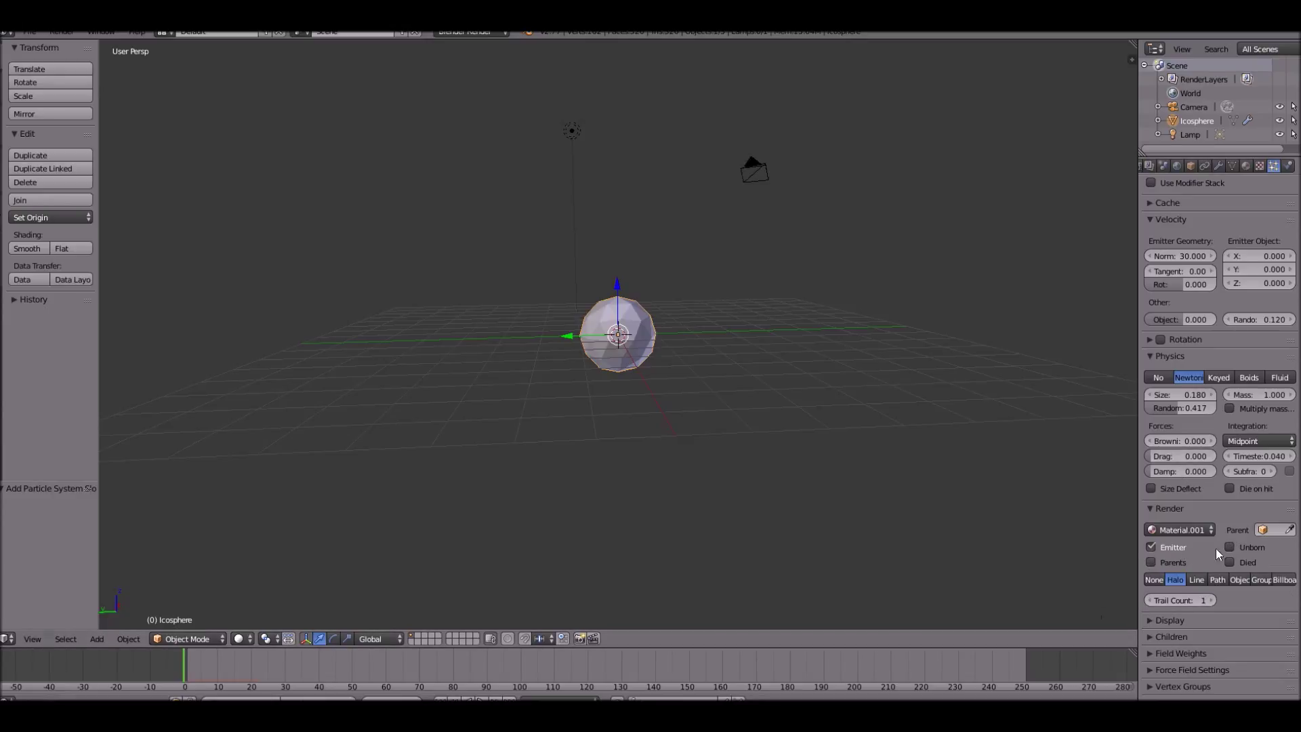
- Set particles to render as Object and add a small UV sphere
{"action": "left_click", "coordinate": [1240, 580]}
{"action": "scroll", "coordinate": [1241, 573], "scroll_direction": "down", "scroll_amount": 1}
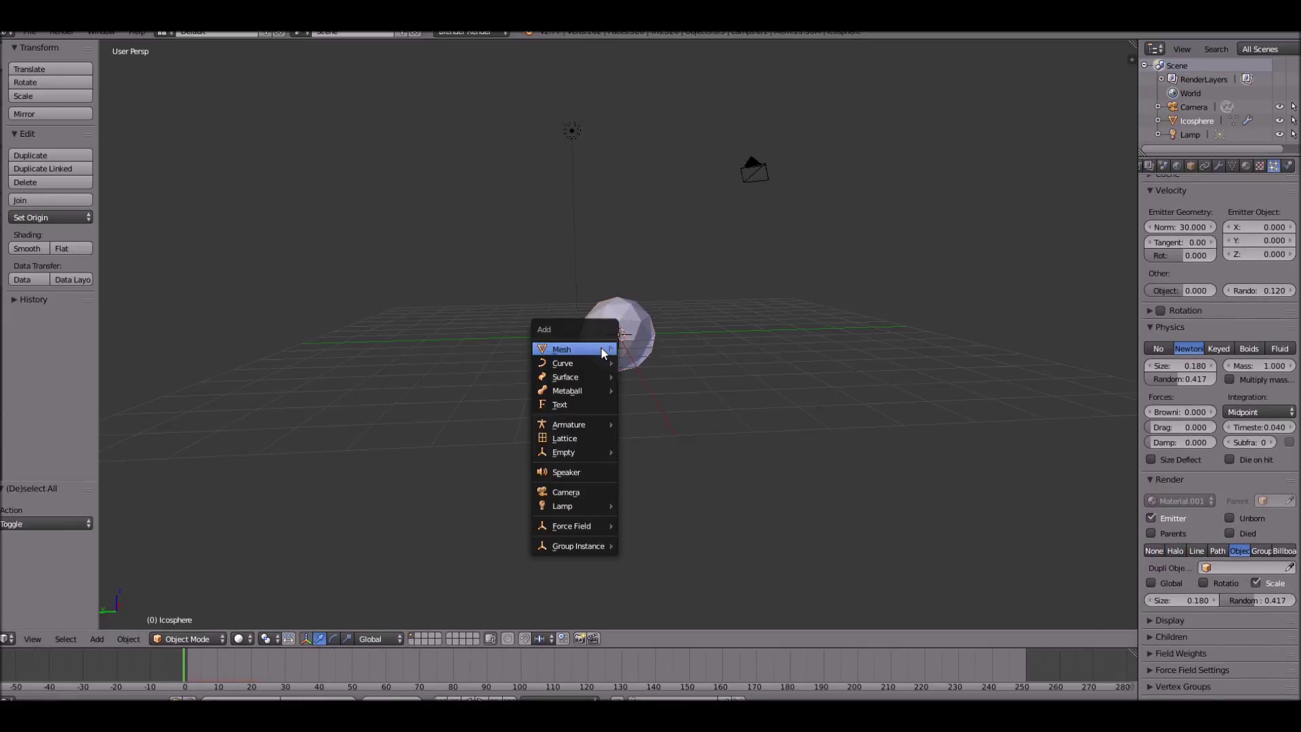
{"action": "key", "text": "a"}
{"action": "key", "text": "shift+a"}
{"action": "mouse_move", "coordinate": [601, 349]}
{"action": "left_click", "coordinate": [643, 391]}
{"action": "key", "text": "s"}
{"action": "left_click", "coordinate": [628, 346]}
- Move the sphere away from the icosphere and frame the view on it
{"action": "scroll", "coordinate": [631, 347], "scroll_direction": "up", "scroll_amount": 8}
{"action": "key", "text": "z"}
{"action": "scroll", "coordinate": [687, 373], "scroll_direction": "up", "scroll_amount": 1}
{"action": "key", "text": "g"}
{"action": "left_click", "coordinate": [531, 118]}
{"action": "scroll", "coordinate": [534, 207], "scroll_direction": "down", "scroll_amount": 12}
{"action": "key", "text": "z"}
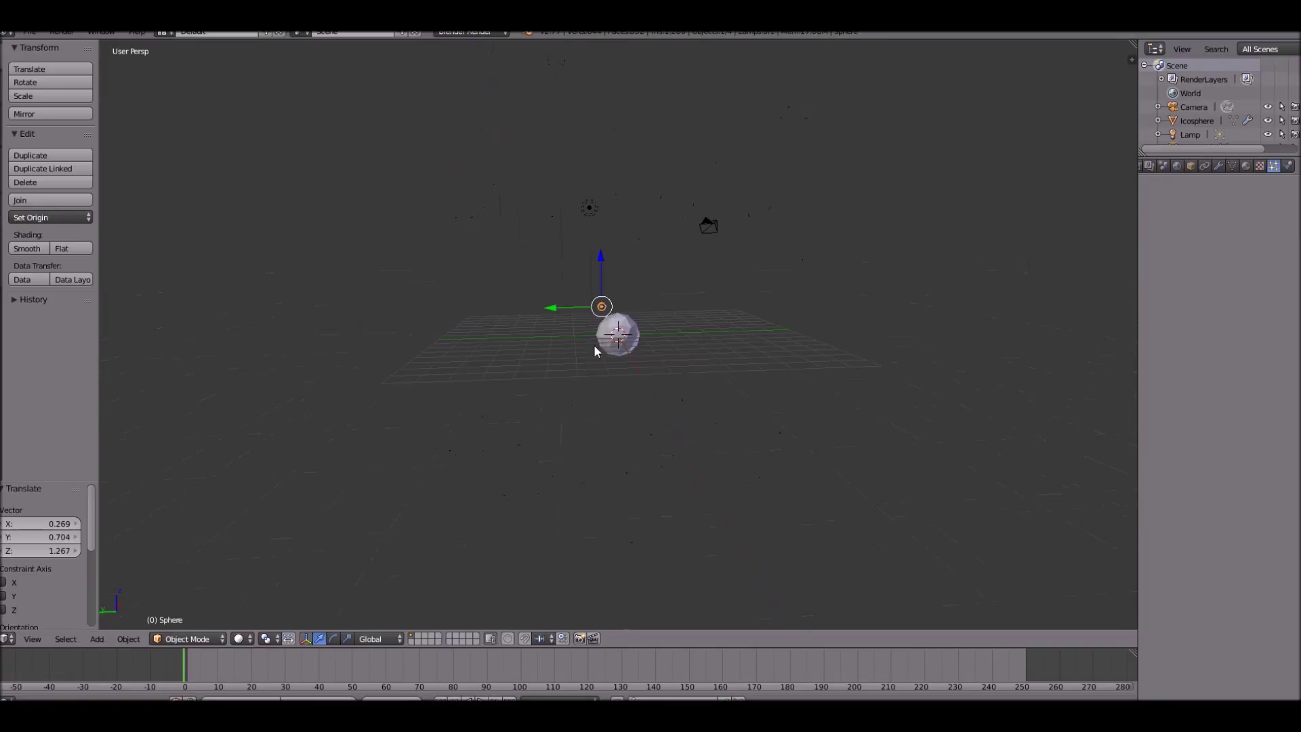
{"action": "key", "text": "g"}
{"action": "left_click", "coordinate": [376, 251]}
{"action": "key", "text": "KP_Decimal"}
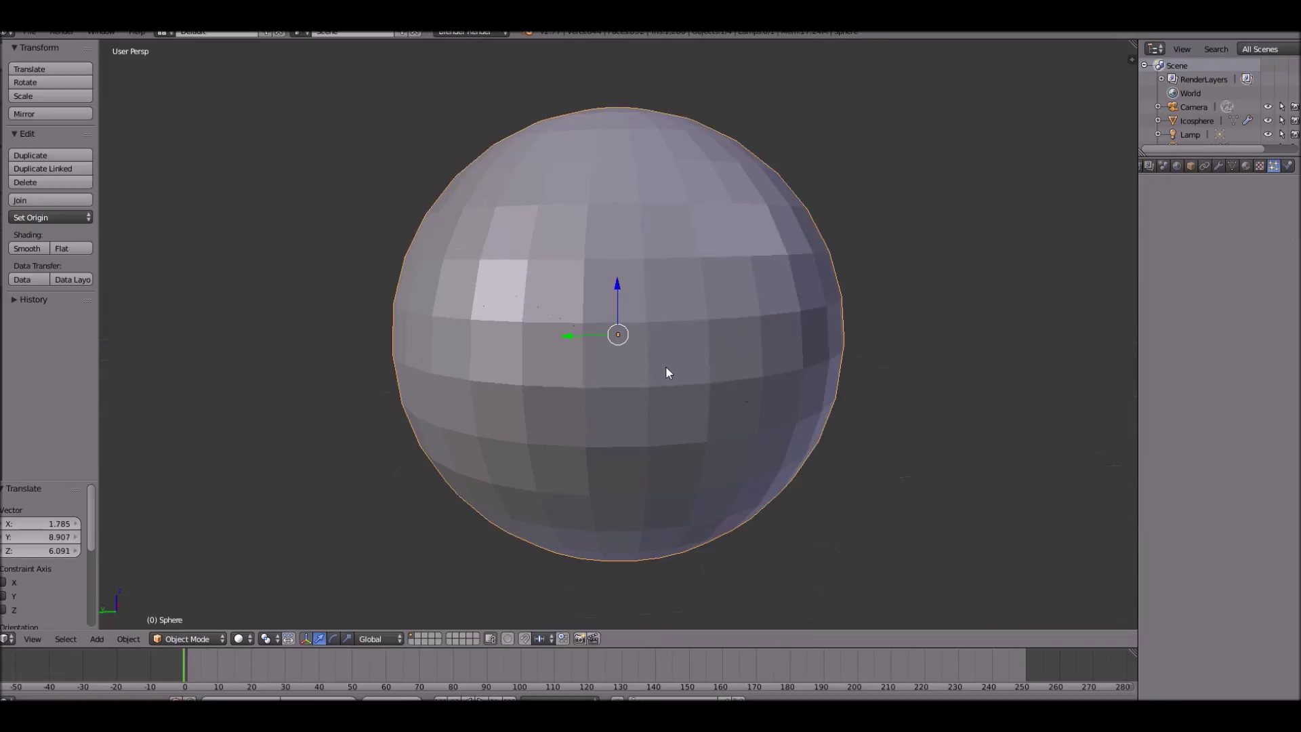
- Shrink the sphere to about 0.42 scale
{"action": "key", "text": "s"}
{"action": "left_click", "coordinate": [642, 337]}
{"action": "key", "text": "s"}
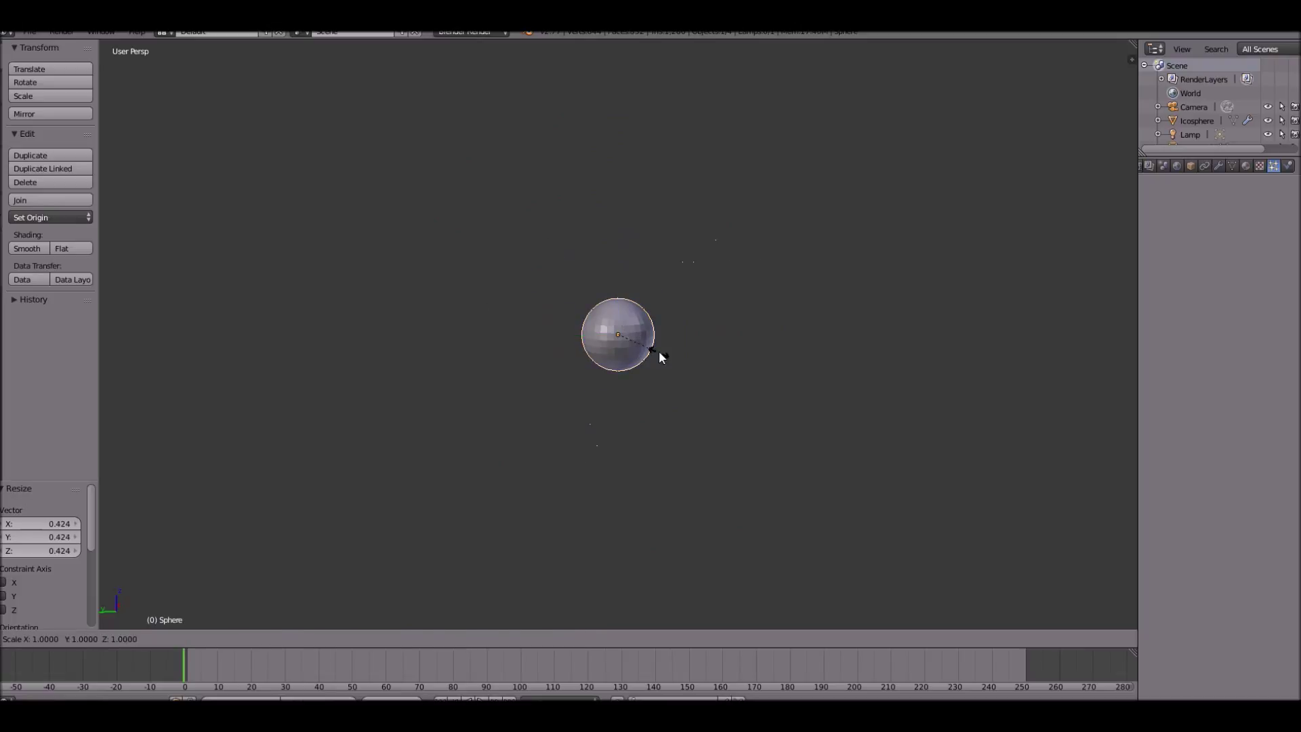
{"action": "left_click", "coordinate": [660, 353]}
{"action": "key", "text": "Tab"}
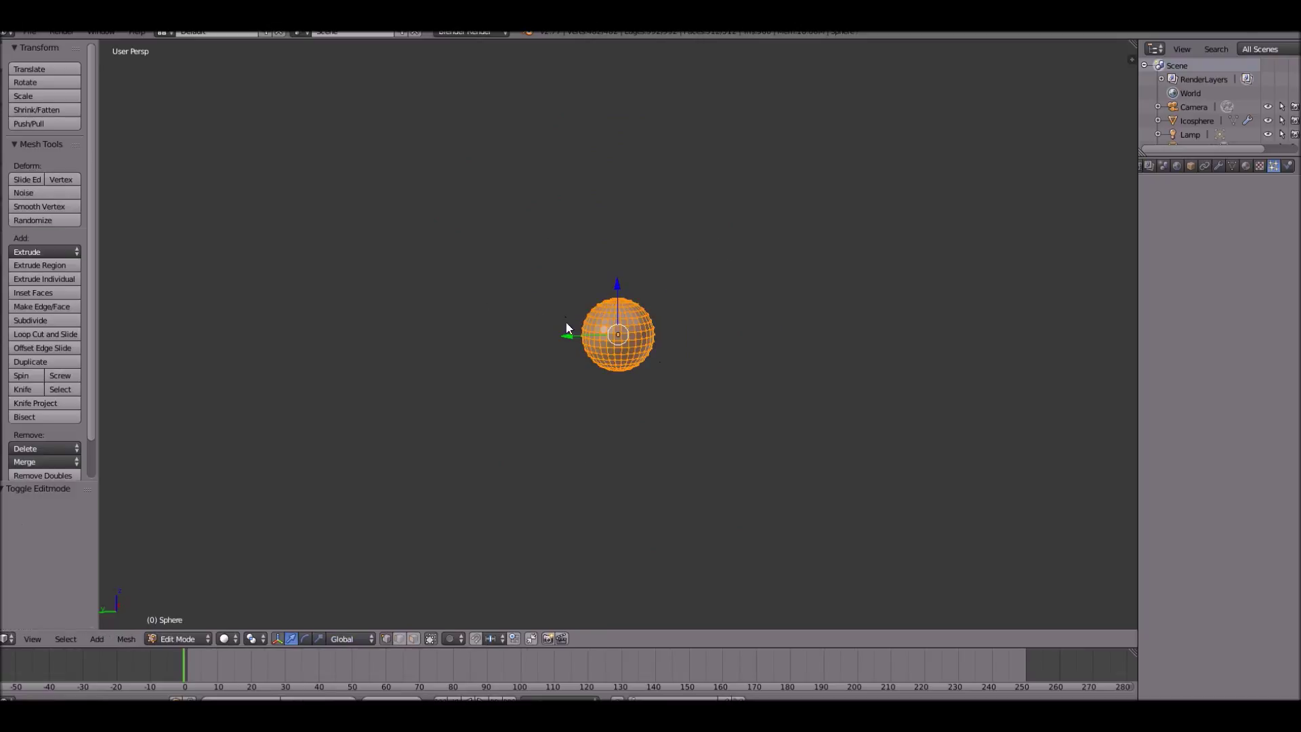
{"action": "key", "text": "Tab"}
- Create a new material, Material.002, for the sphere
{"action": "left_click", "coordinate": [1246, 166]}
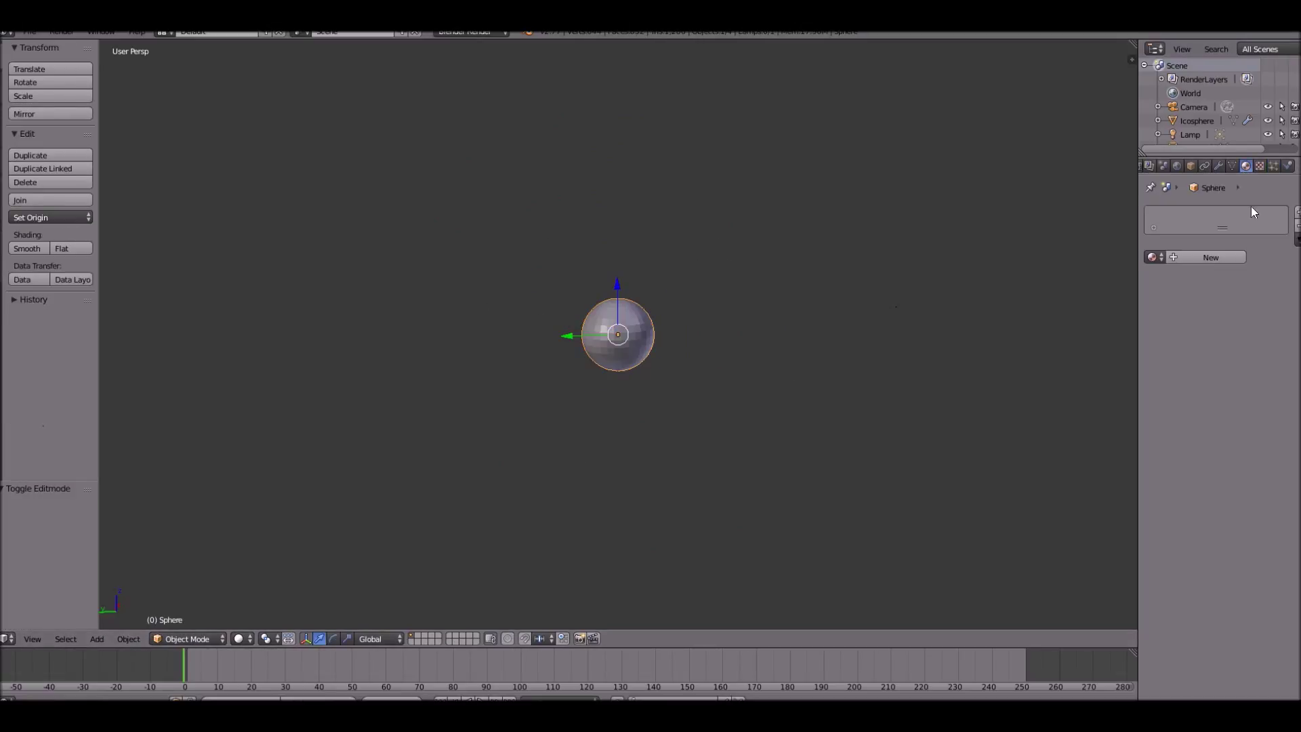
{"action": "left_click", "coordinate": [1211, 259]}
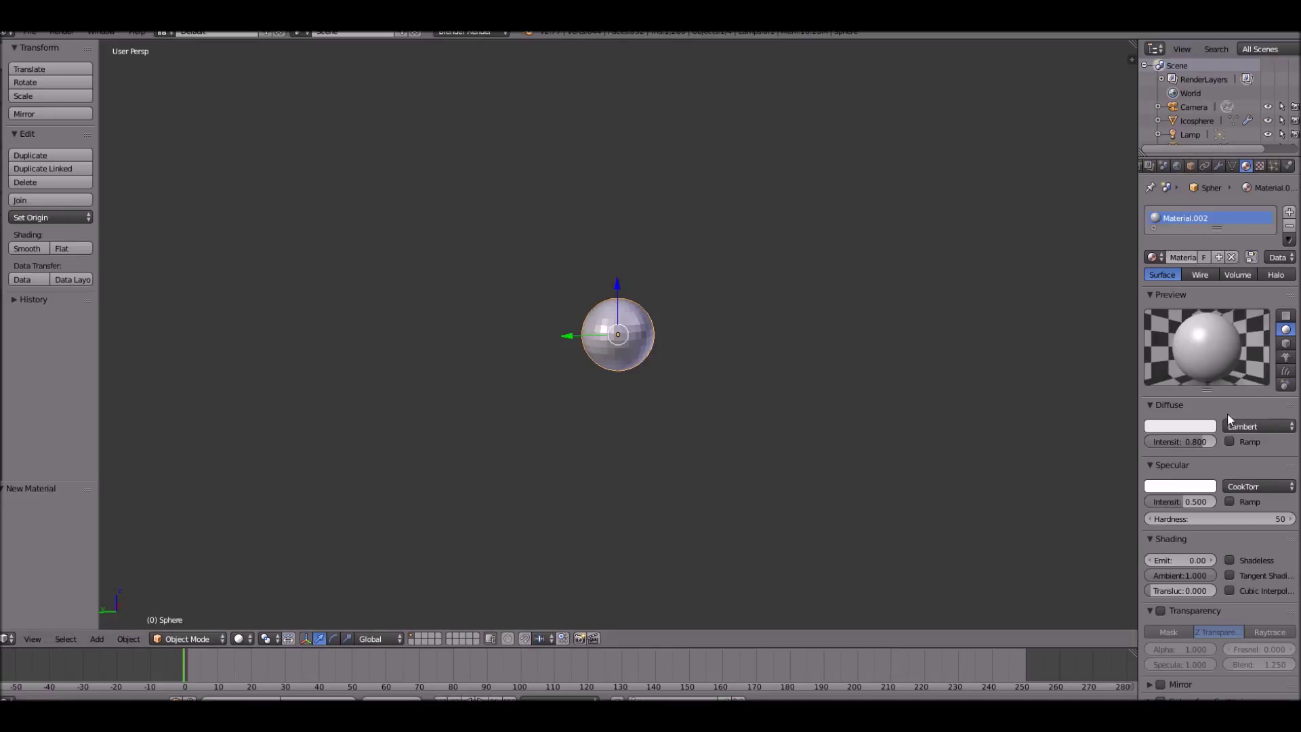
{"action": "left_click", "coordinate": [1191, 425]}
- Switch to Cycles and give the sphere a red Emission material and red viewport colour
{"action": "left_click", "coordinate": [471, 32]}
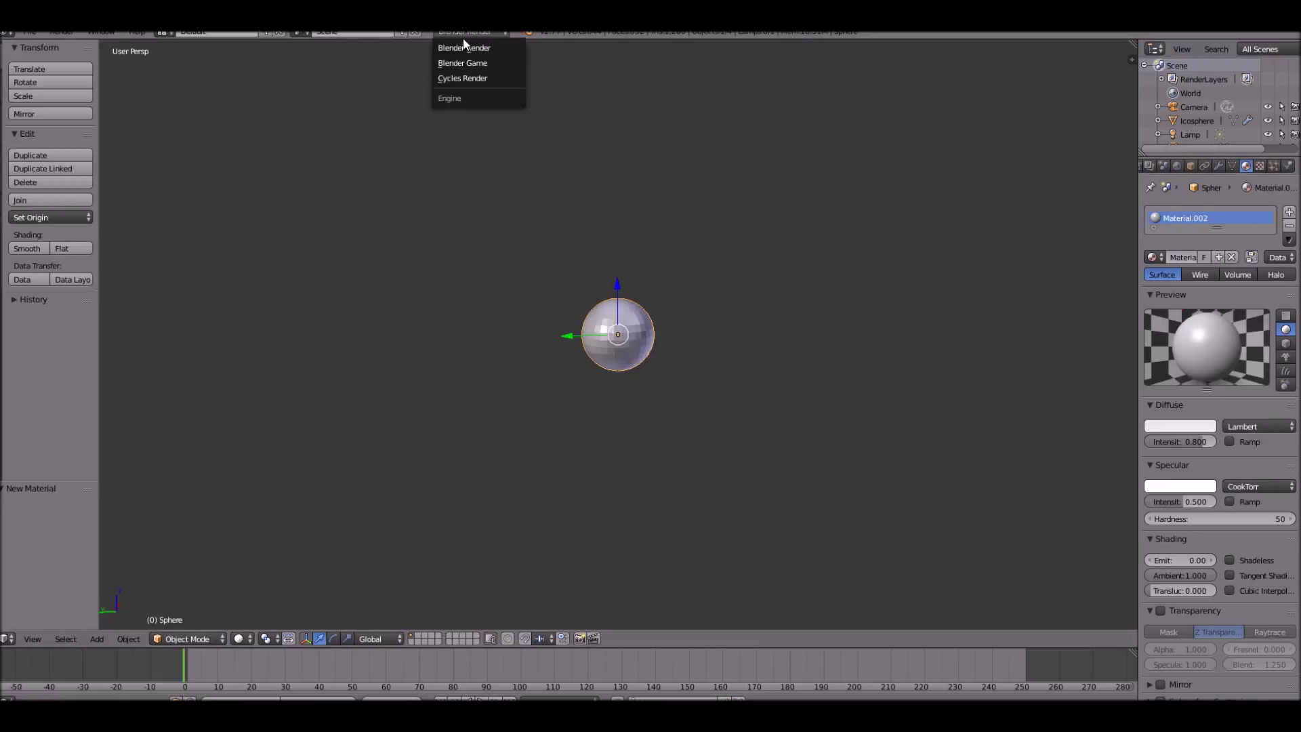
{"action": "left_click", "coordinate": [464, 78]}
{"action": "left_click", "coordinate": [1190, 328]}
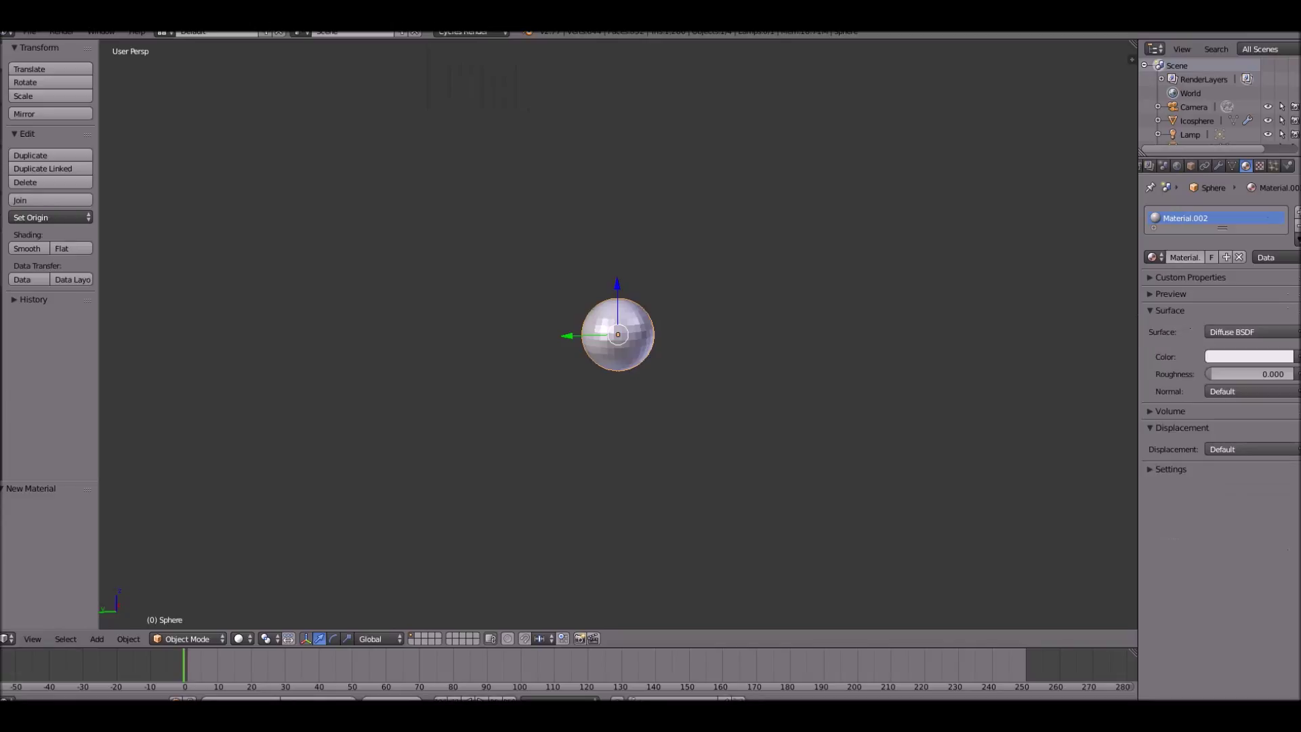
{"action": "left_click", "coordinate": [1265, 332]}
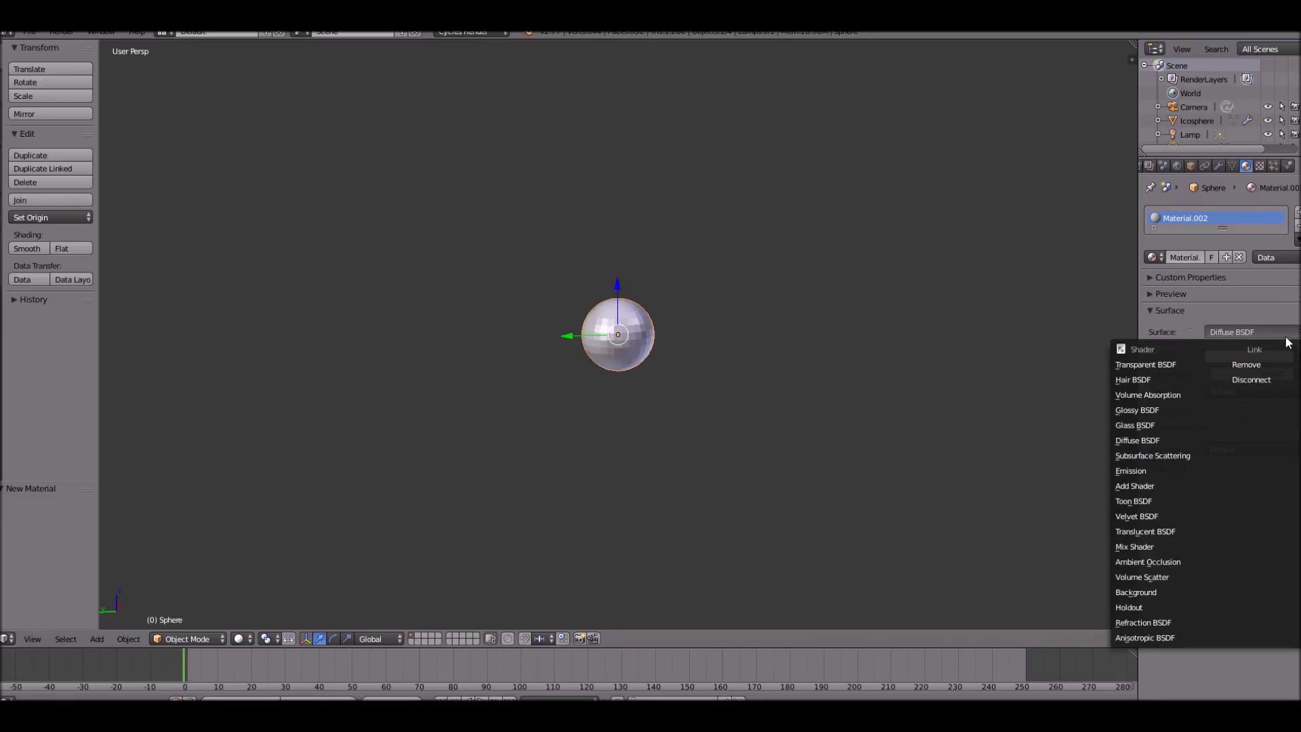
{"action": "left_click", "coordinate": [1149, 471]}
{"action": "left_click", "coordinate": [1228, 356]}
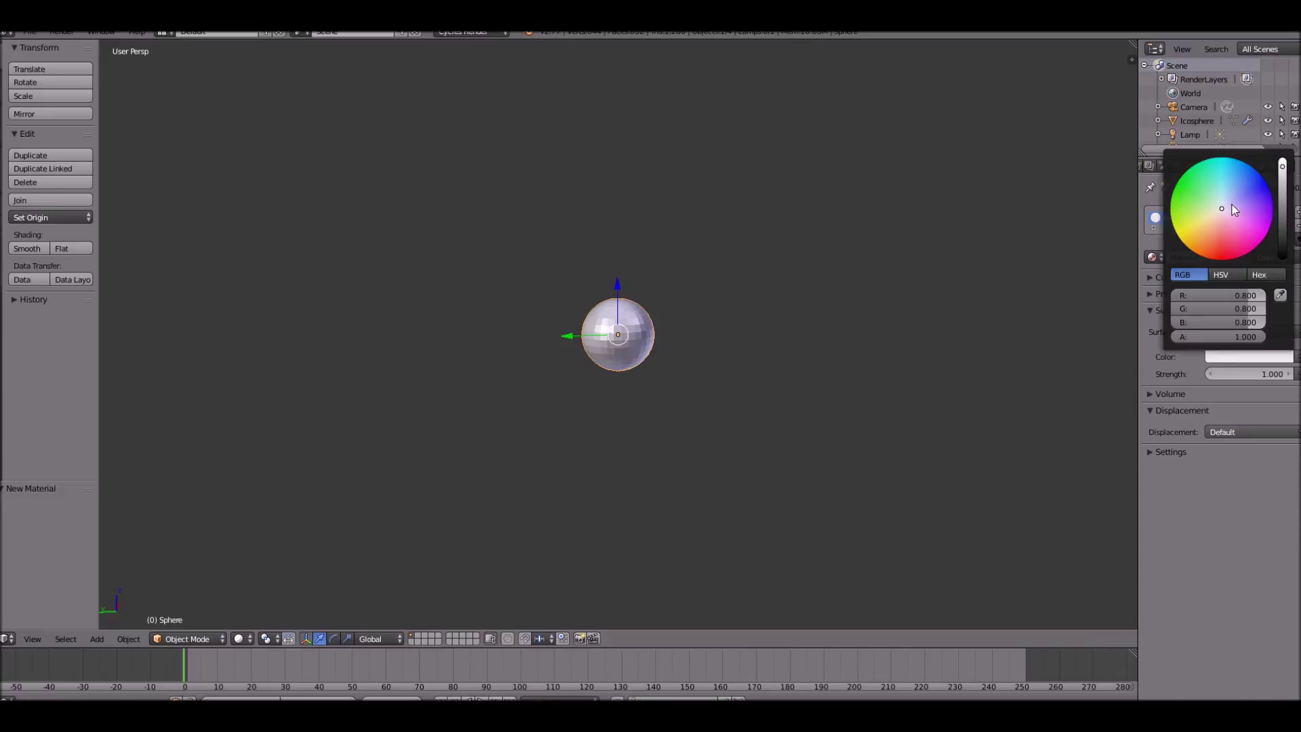
{"action": "left_click_drag", "start_coordinate": [1234, 211], "coordinate": [1218, 275]}
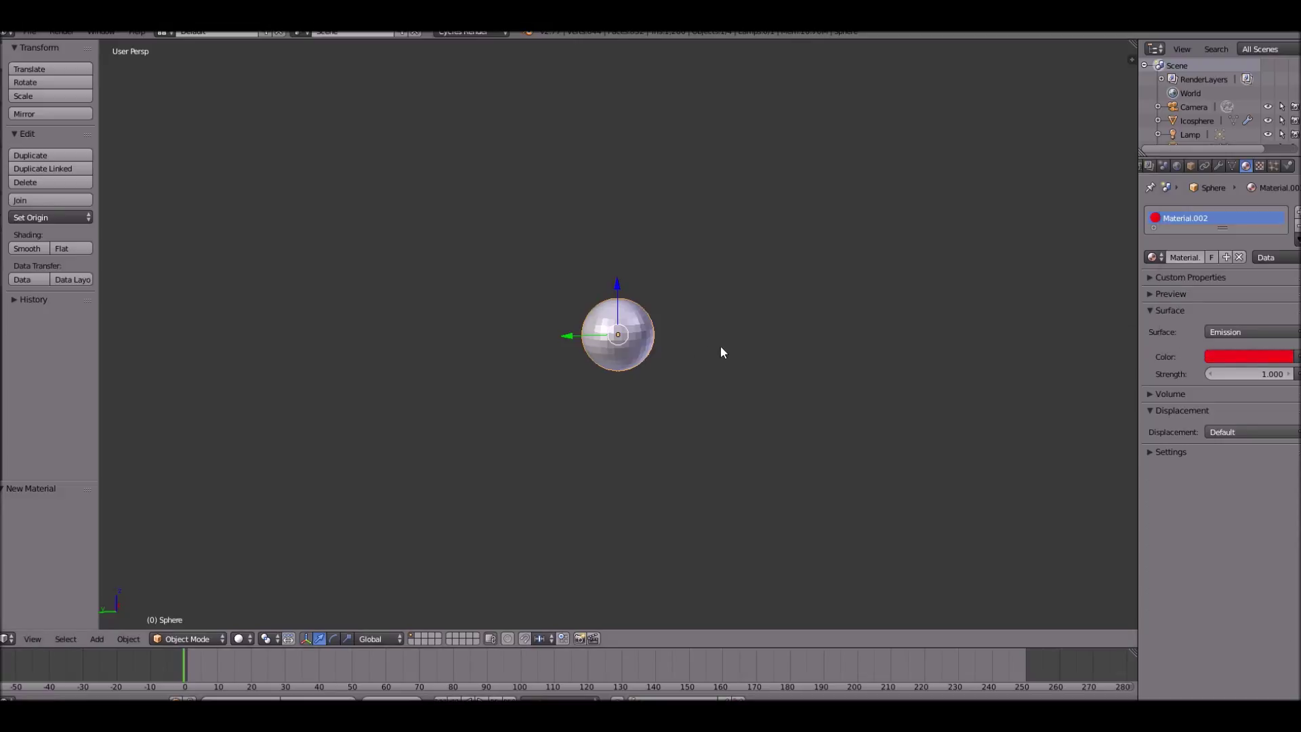
{"action": "left_click", "coordinate": [1171, 451]}
{"action": "left_click", "coordinate": [1165, 557]}
{"action": "left_click_drag", "start_coordinate": [1139, 415], "coordinate": [1142, 477]}
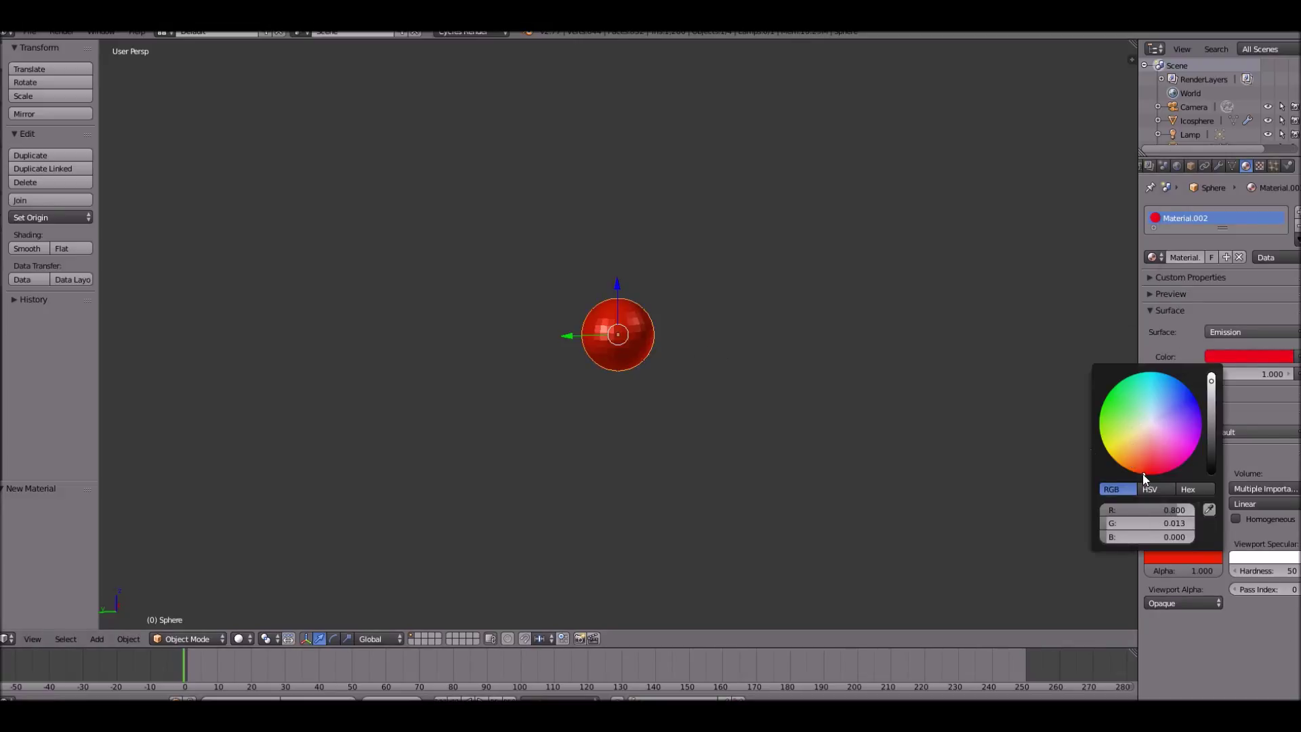
- Duplicate the sphere and make the copy's emission and viewport colour blue
{"action": "key", "text": "shift+d"}
{"action": "left_click", "coordinate": [812, 364]}
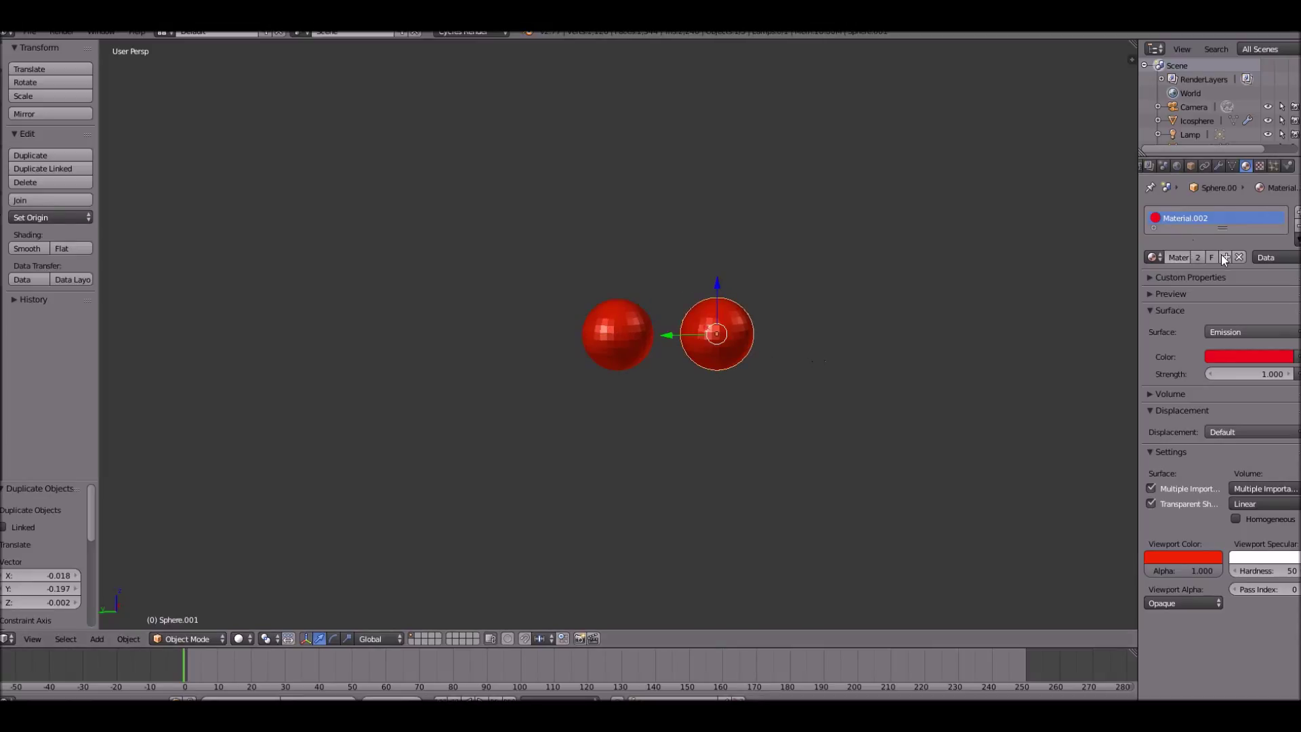
{"action": "left_click", "coordinate": [1210, 357]}
{"action": "left_click_drag", "start_coordinate": [1206, 188], "coordinate": [1190, 204]}
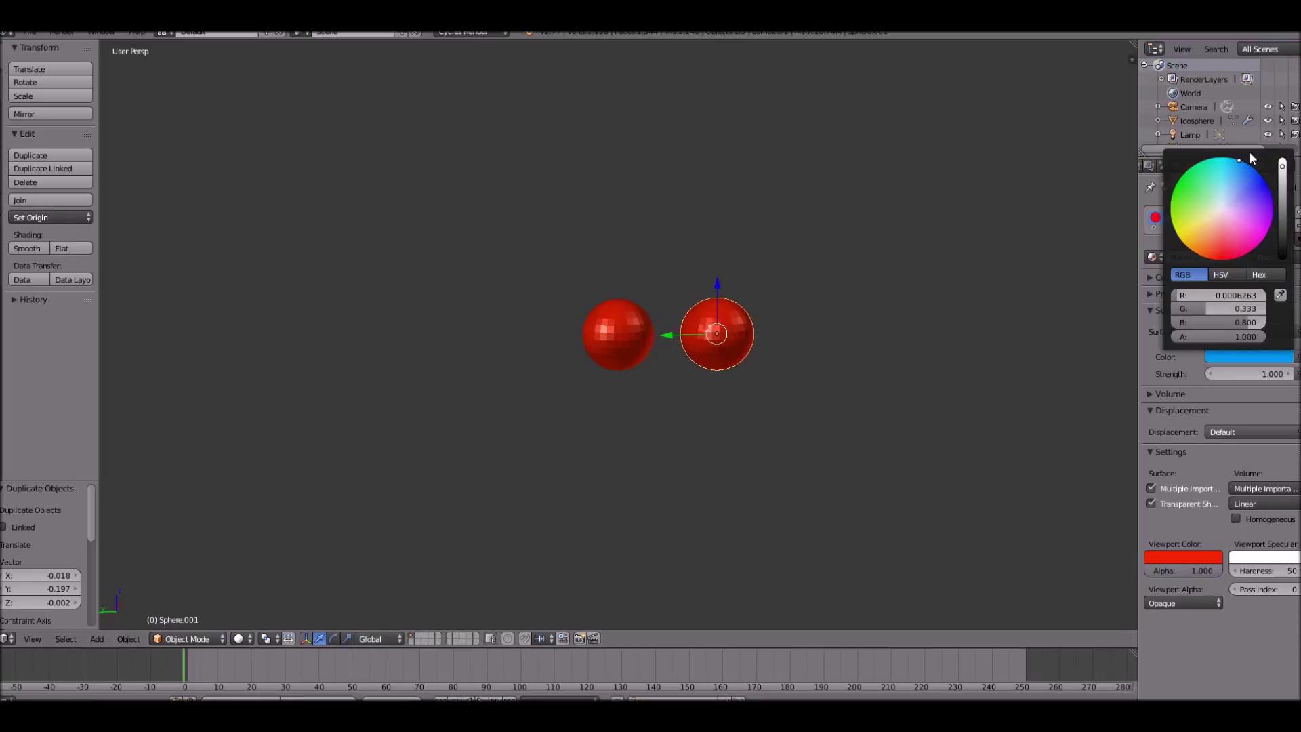
{"action": "left_click", "coordinate": [1191, 560]}
{"action": "left_click", "coordinate": [1182, 430]}
- Duplicate again and make the third sphere's emission and viewport colour white
{"action": "key", "text": "shift+d"}
{"action": "left_click", "coordinate": [805, 365]}
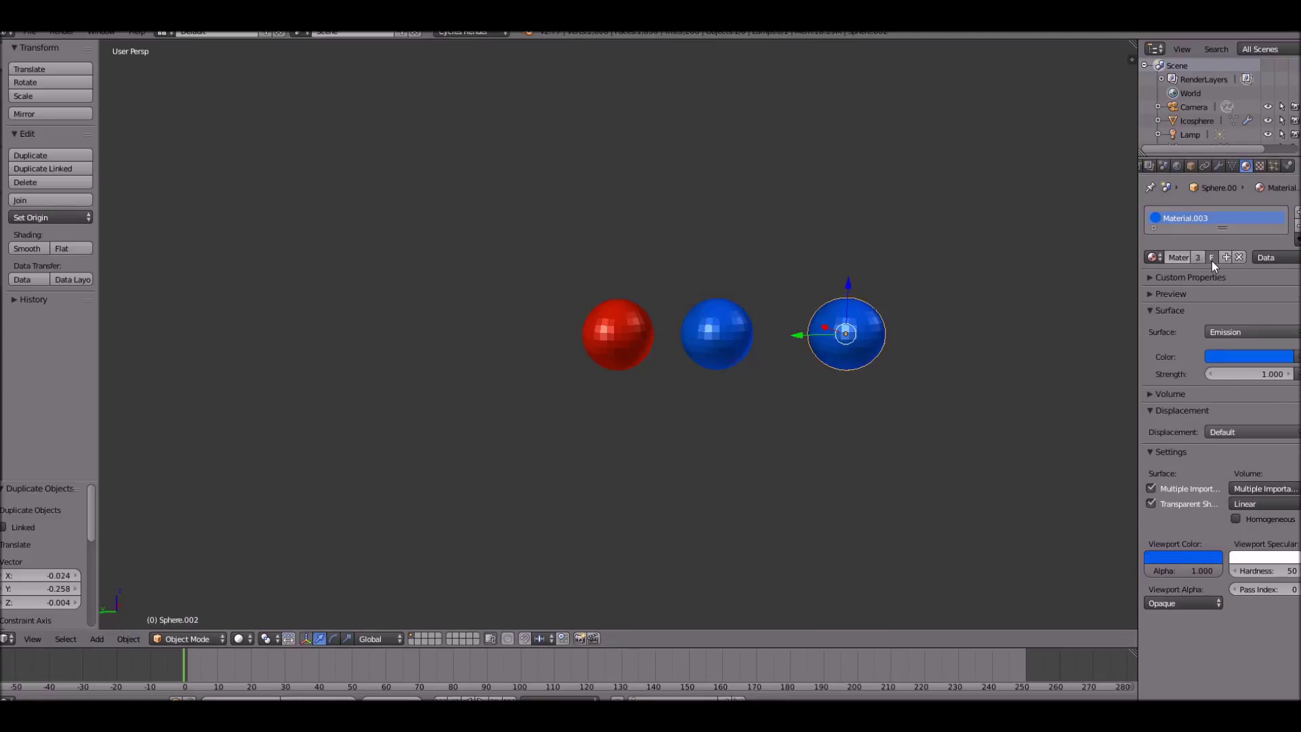
{"action": "left_click", "coordinate": [1218, 353]}
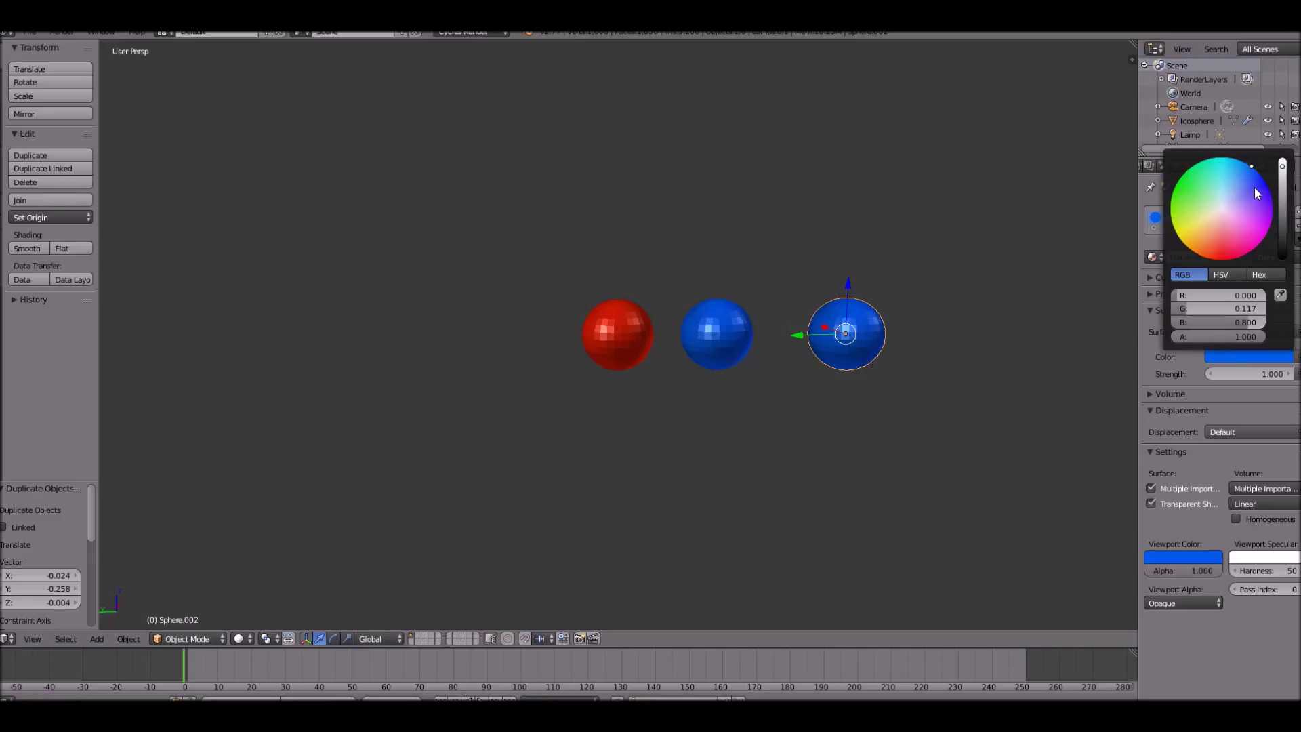
{"action": "mouse_move", "coordinate": [1255, 188]}
{"action": "left_mouse_down"}
{"action": "mouse_move", "coordinate": [1226, 223]}
{"action": "mouse_move", "coordinate": [1220, 210]}
{"action": "left_mouse_up"}
{"action": "mouse_move", "coordinate": [1267, 308]}
{"action": "left_mouse_down"}
{"action": "mouse_move", "coordinate": [1286, 309]}
{"action": "mouse_move", "coordinate": [1270, 298]}
{"action": "mouse_move", "coordinate": [1270, 319]}
{"action": "left_mouse_up"}
{"action": "left_click", "coordinate": [1189, 559]}
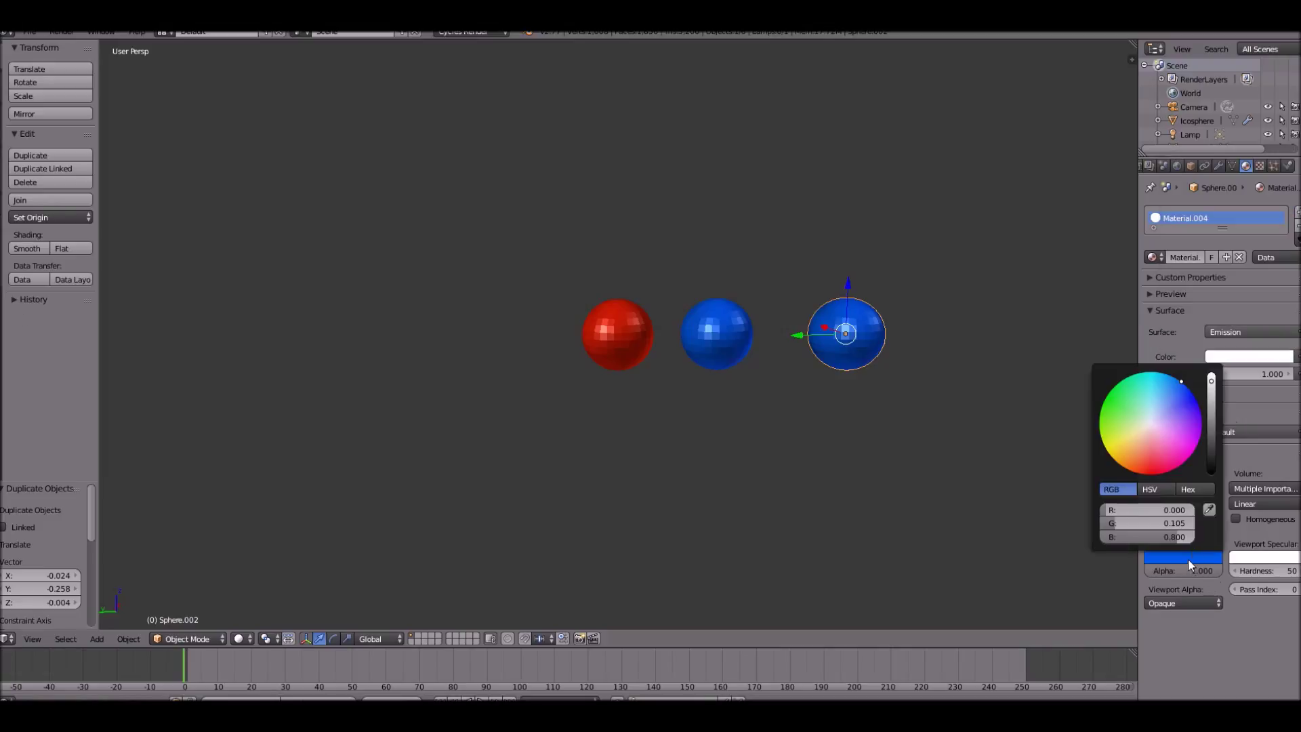
{"action": "left_click_drag", "start_coordinate": [1148, 521], "coordinate": [1254, 509]}
- Reposition the white sphere, then select and frame the icosphere emitter
{"action": "key", "text": "a"}
{"action": "scroll", "coordinate": [800, 383], "scroll_direction": "down", "scroll_amount": 6}
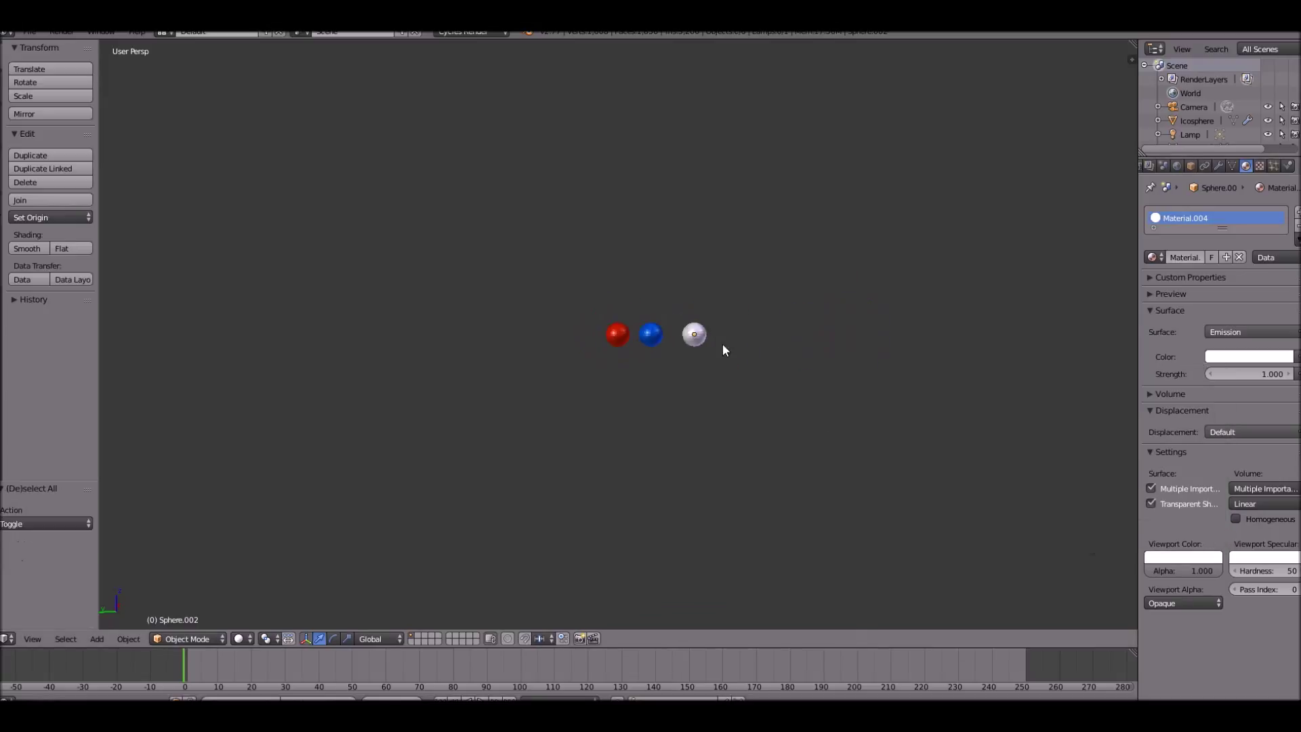
{"action": "right_click", "coordinate": [707, 332]}
{"action": "key", "text": "g"}
{"action": "left_click", "coordinate": [680, 338]}
{"action": "scroll", "coordinate": [642, 337], "scroll_direction": "down", "scroll_amount": 1}
{"action": "middle_click_drag", "start_coordinate": [642, 337], "coordinate": [549, 142], "text": "shift"}
{"action": "scroll", "coordinate": [798, 490], "scroll_direction": "down", "scroll_amount": 7}
{"action": "key", "text": "a"}
{"action": "right_click", "coordinate": [962, 557]}
{"action": "key", "text": "KP_Decimal"}
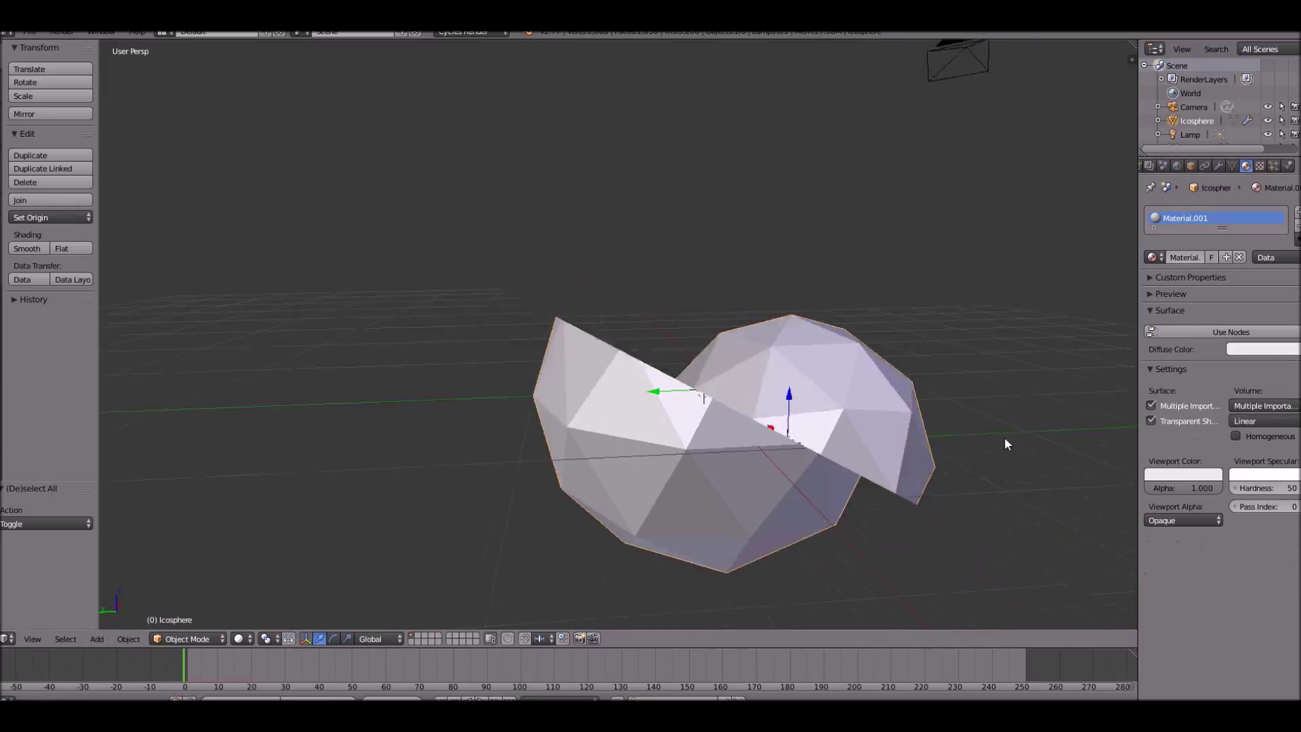
- Hide the emitter in renders and use the Sphere object as each particle
{"action": "left_click", "coordinate": [1274, 165]}
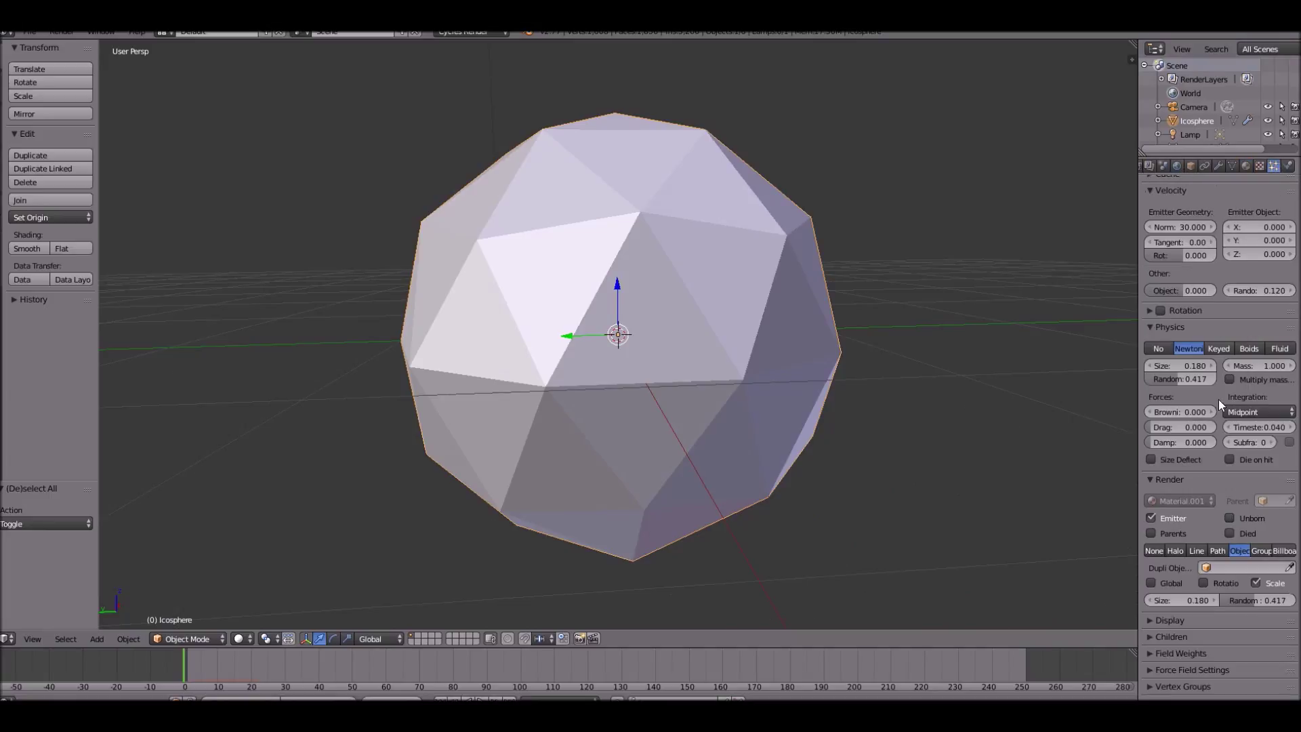
{"action": "scroll", "coordinate": [1186, 475], "scroll_direction": "down", "scroll_amount": 1}
{"action": "left_click", "coordinate": [1169, 500]}
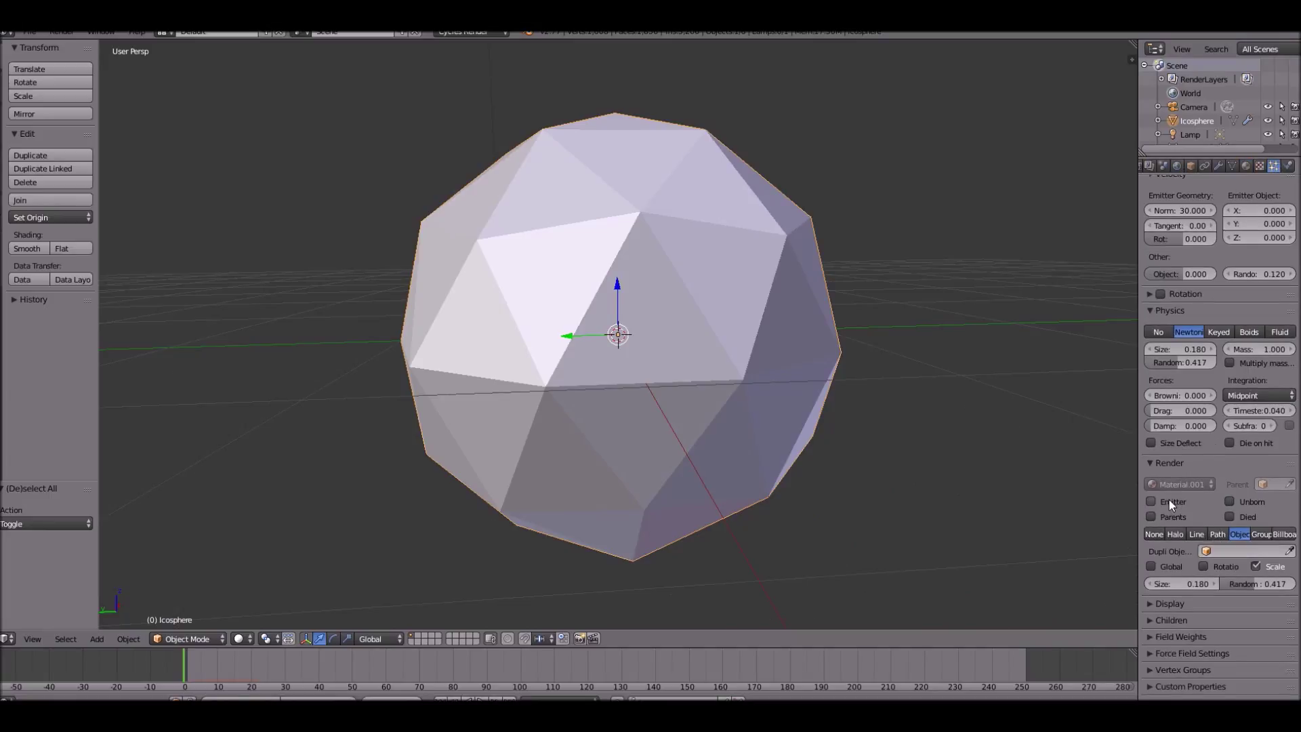
{"action": "left_click", "coordinate": [1238, 551]}
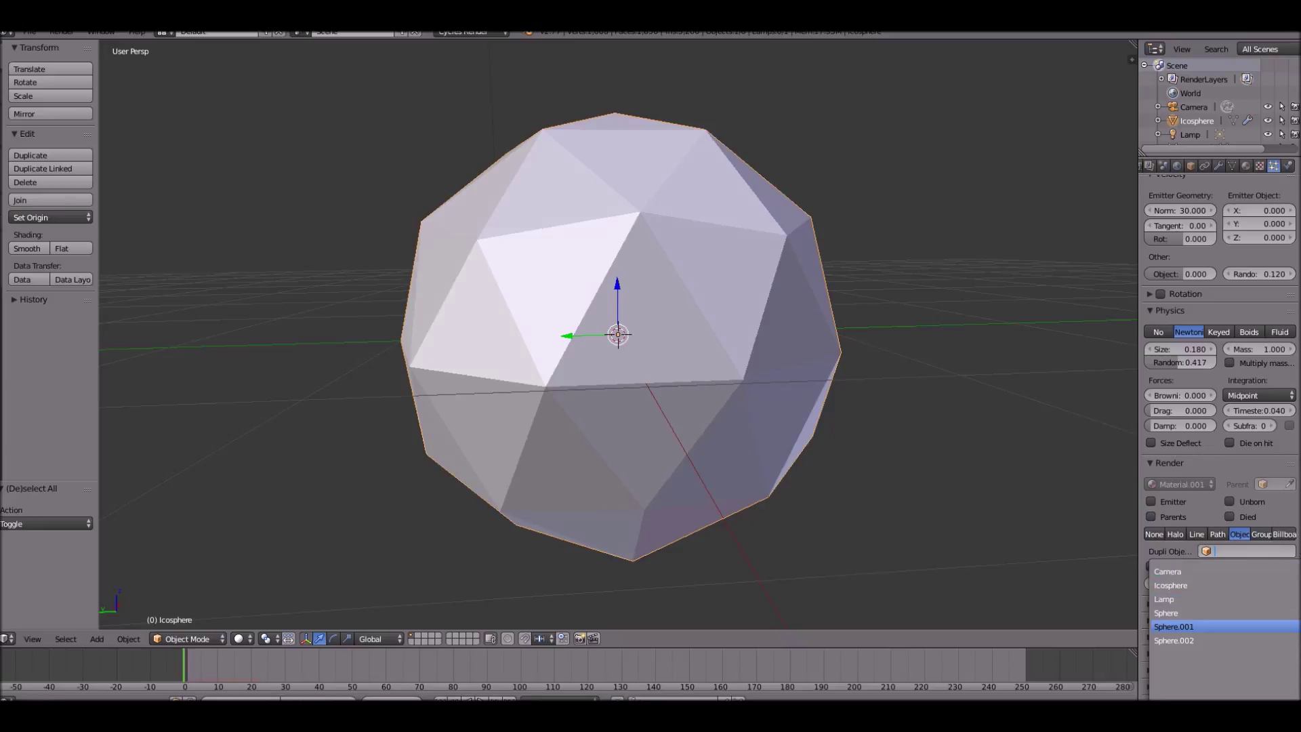
{"action": "left_click", "coordinate": [1177, 610]}
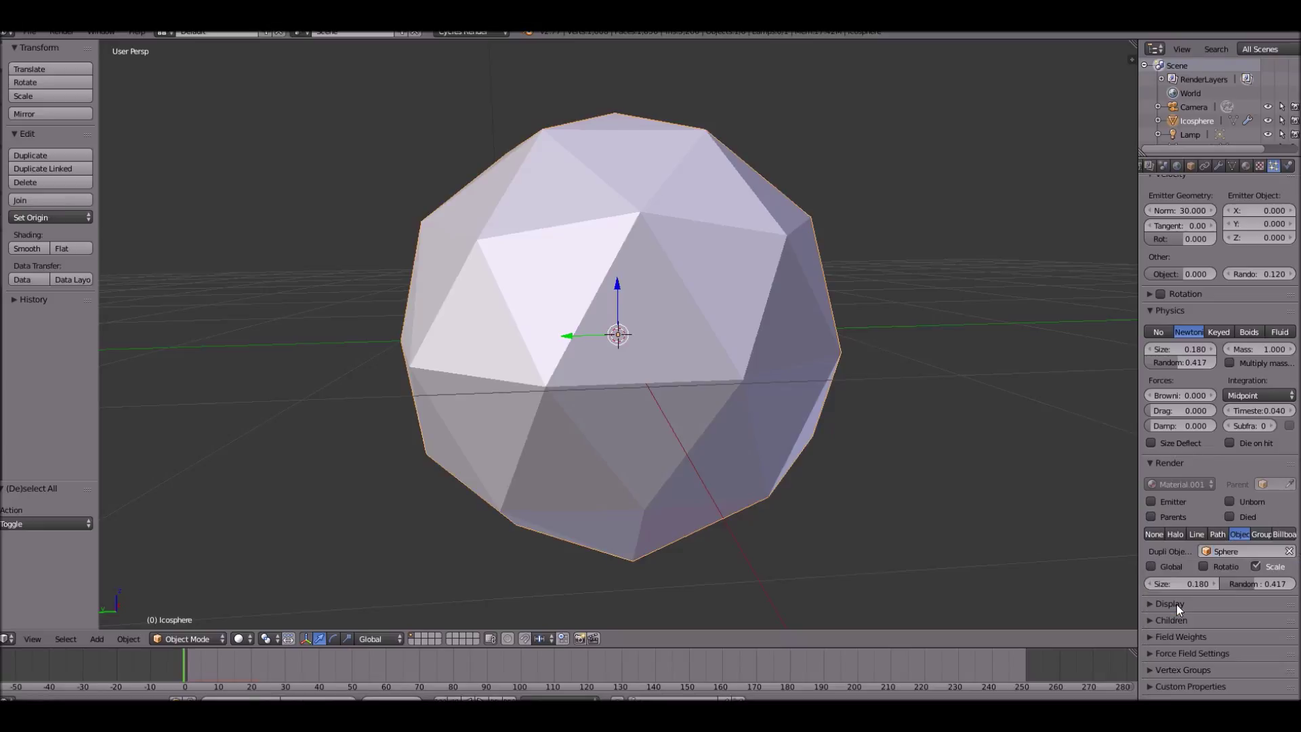
{"action": "scroll", "coordinate": [813, 378], "scroll_direction": "down", "scroll_amount": 7}
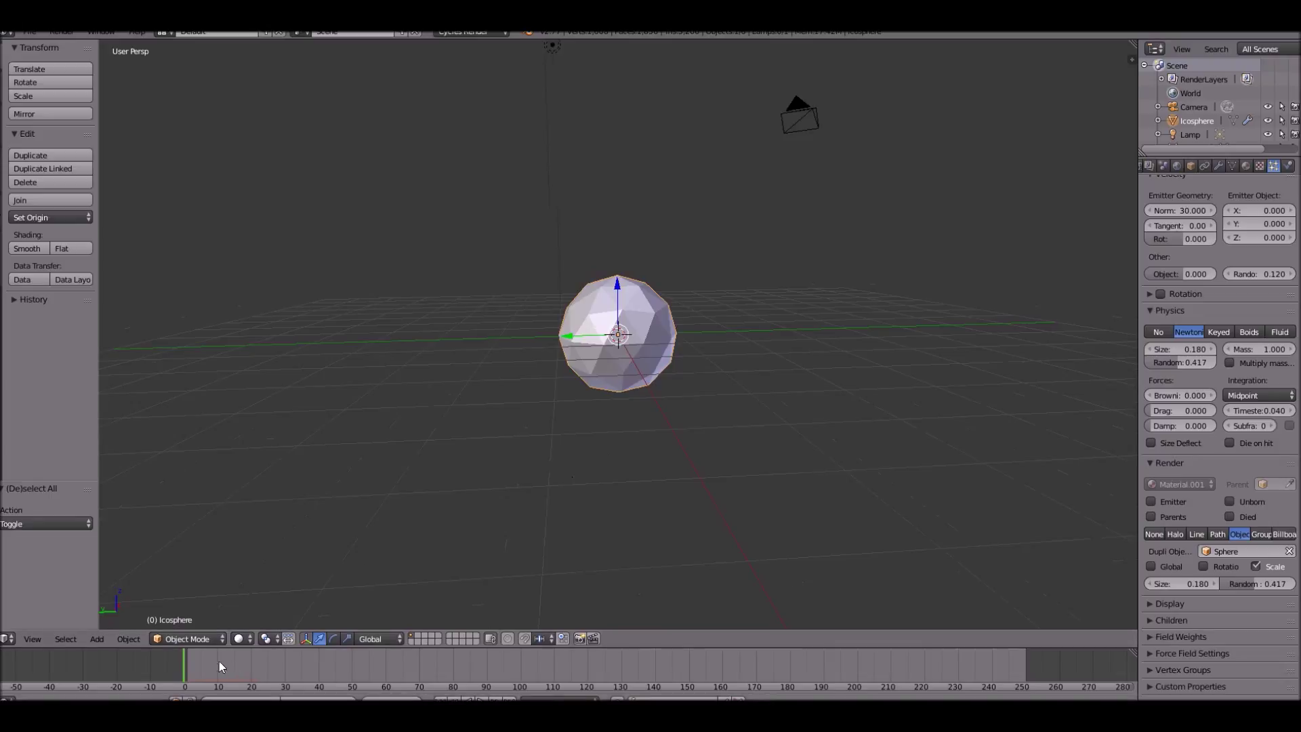
- Preview frames 5–7 and enlarge the particle size to 1.100
{"action": "left_click_drag", "start_coordinate": [213, 663], "coordinate": [200, 668]}
{"action": "left_click_drag", "start_coordinate": [204, 671], "coordinate": [209, 671]}
{"action": "scroll", "coordinate": [413, 470], "scroll_direction": "down", "scroll_amount": 8}
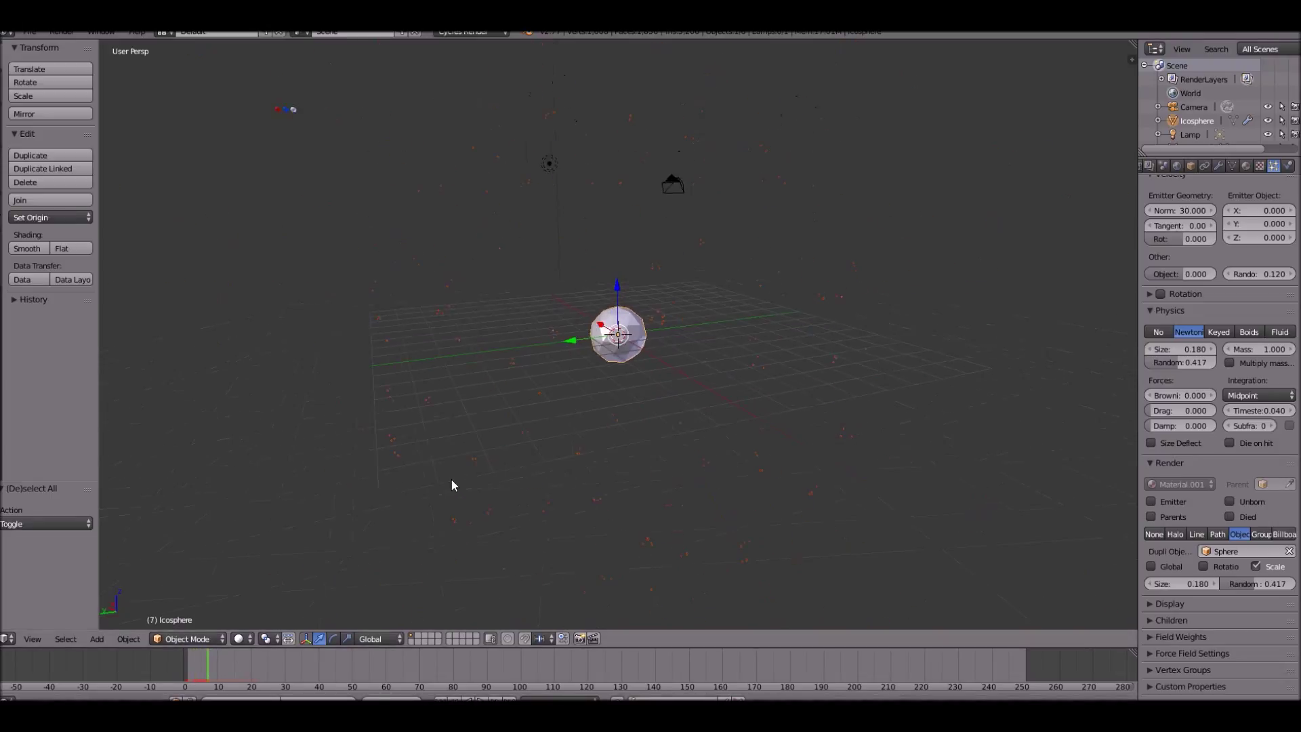
{"action": "scroll", "coordinate": [668, 392], "scroll_direction": "up", "scroll_amount": 5}
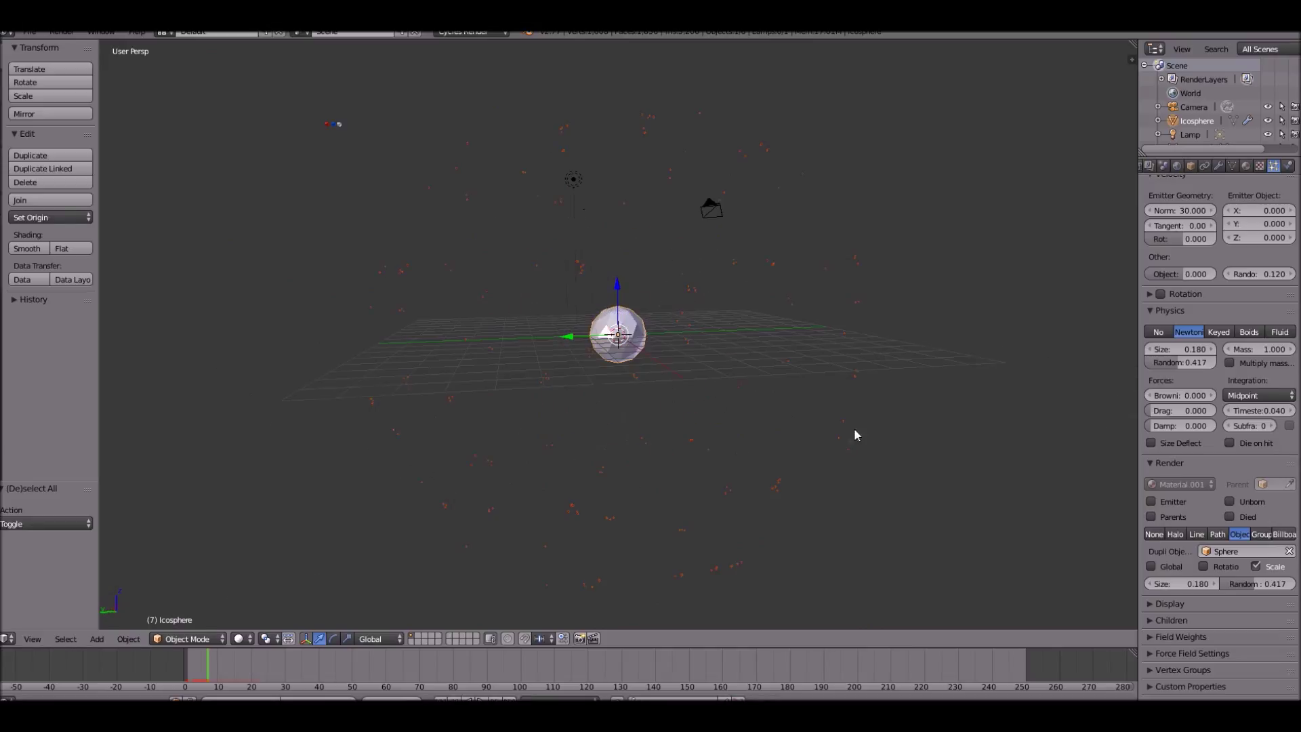
{"action": "left_click_drag", "start_coordinate": [1166, 346], "coordinate": [1241, 379]}
{"action": "scroll", "coordinate": [705, 312], "scroll_direction": "down", "scroll_amount": 4}
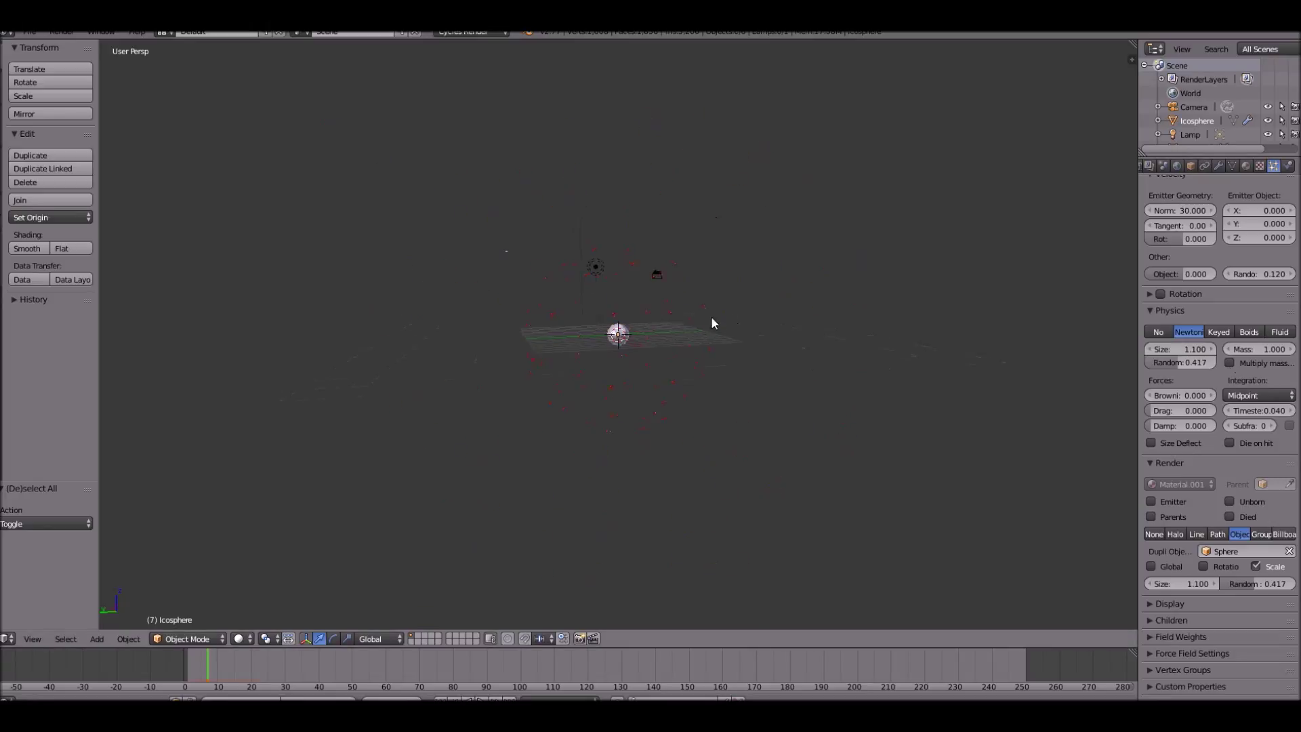
{"action": "middle_click_drag", "start_coordinate": [711, 324], "coordinate": [886, 322]}
{"action": "scroll", "coordinate": [728, 383], "scroll_direction": "up", "scroll_amount": 3}
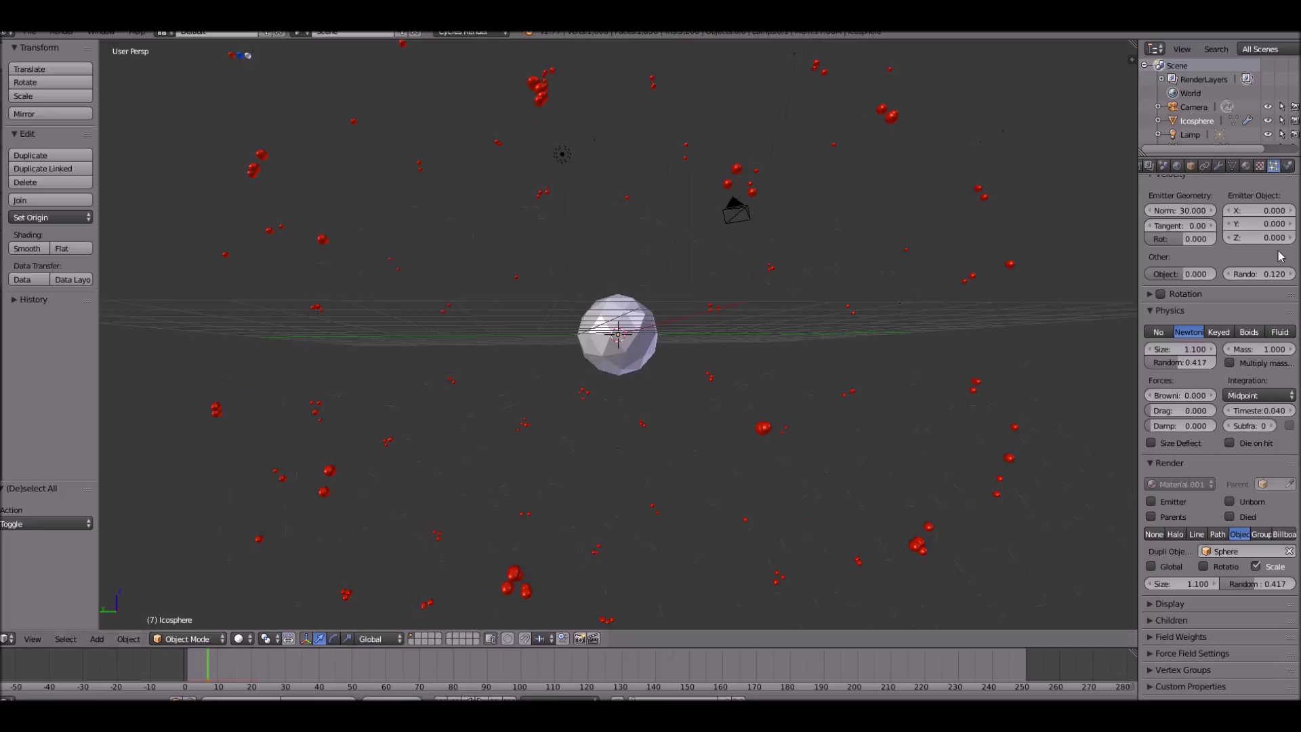
{"action": "scroll", "coordinate": [1281, 255], "scroll_direction": "up", "scroll_amount": 10}
- Group the red, blue and white spheres into a new group named Fireworks
{"action": "left_click", "coordinate": [1255, 438]}
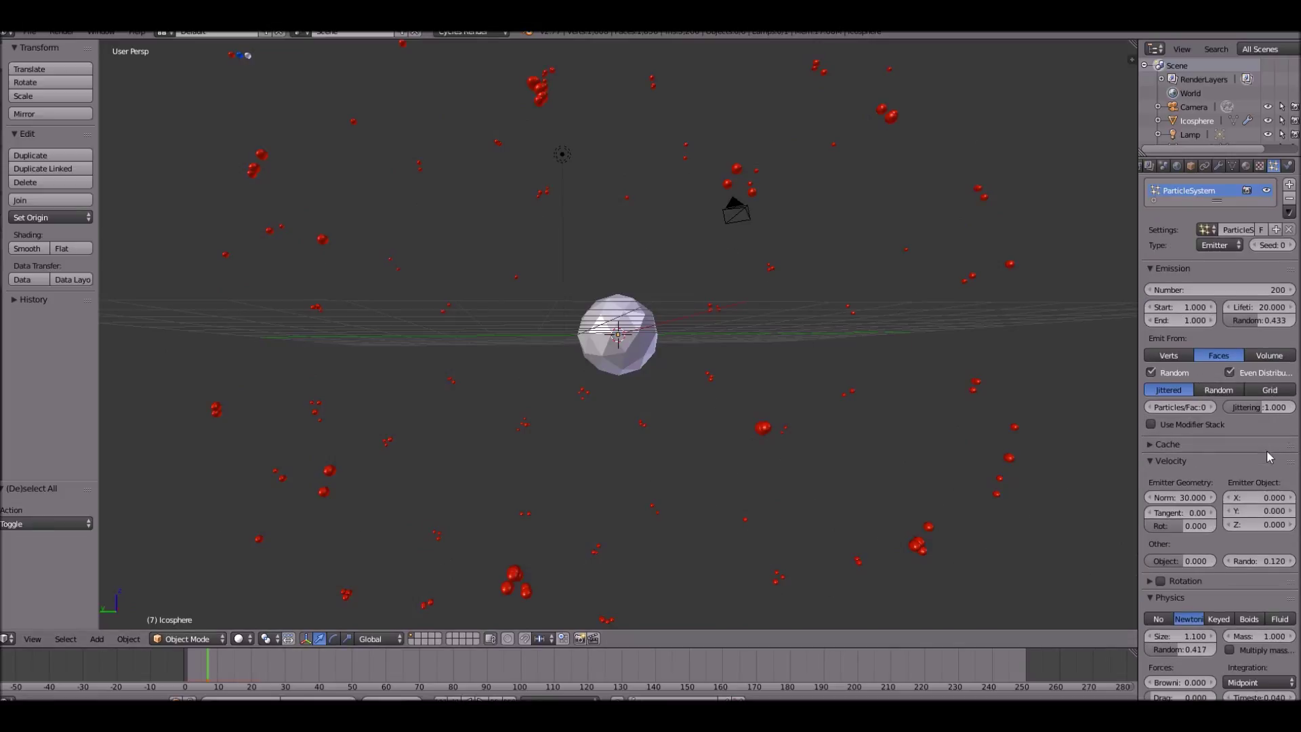
{"action": "scroll", "coordinate": [1254, 434], "scroll_direction": "down", "scroll_amount": 8}
{"action": "middle_click_drag", "start_coordinate": [814, 435], "coordinate": [1066, 418]}
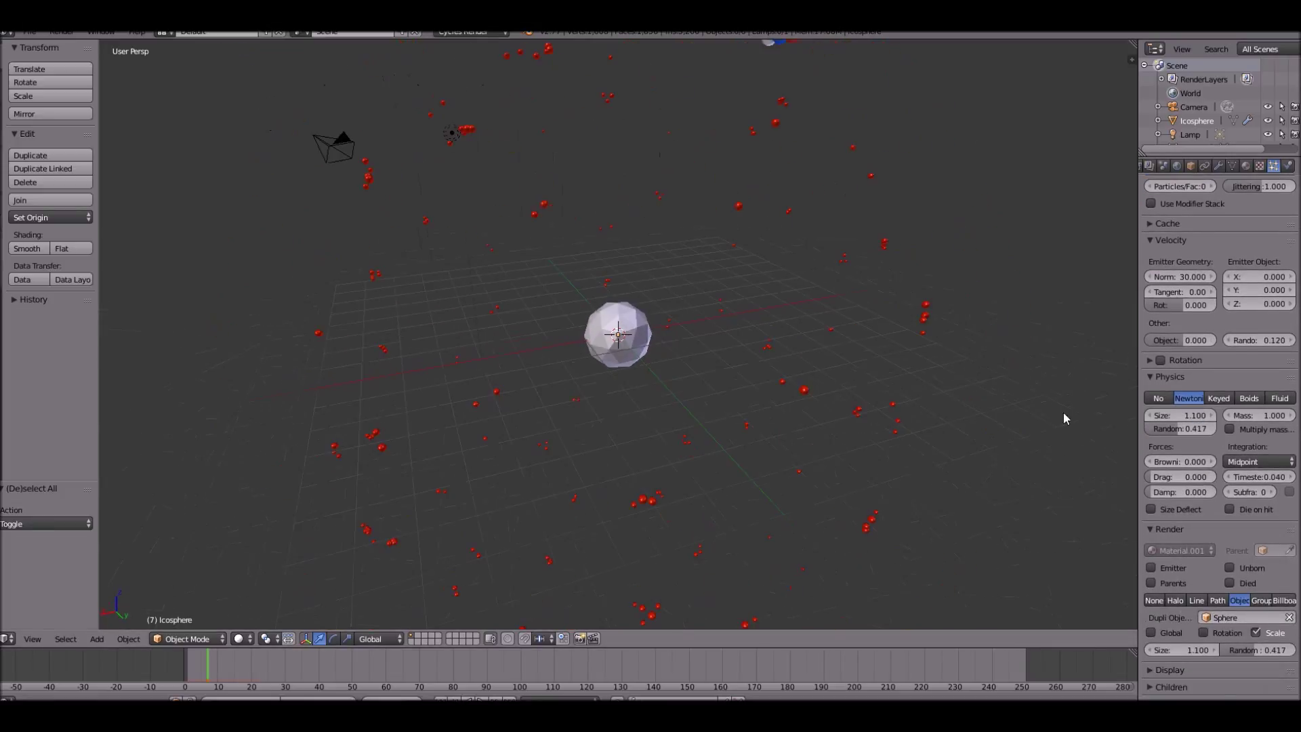
{"action": "scroll", "coordinate": [1220, 407], "scroll_direction": "up", "scroll_amount": 9}
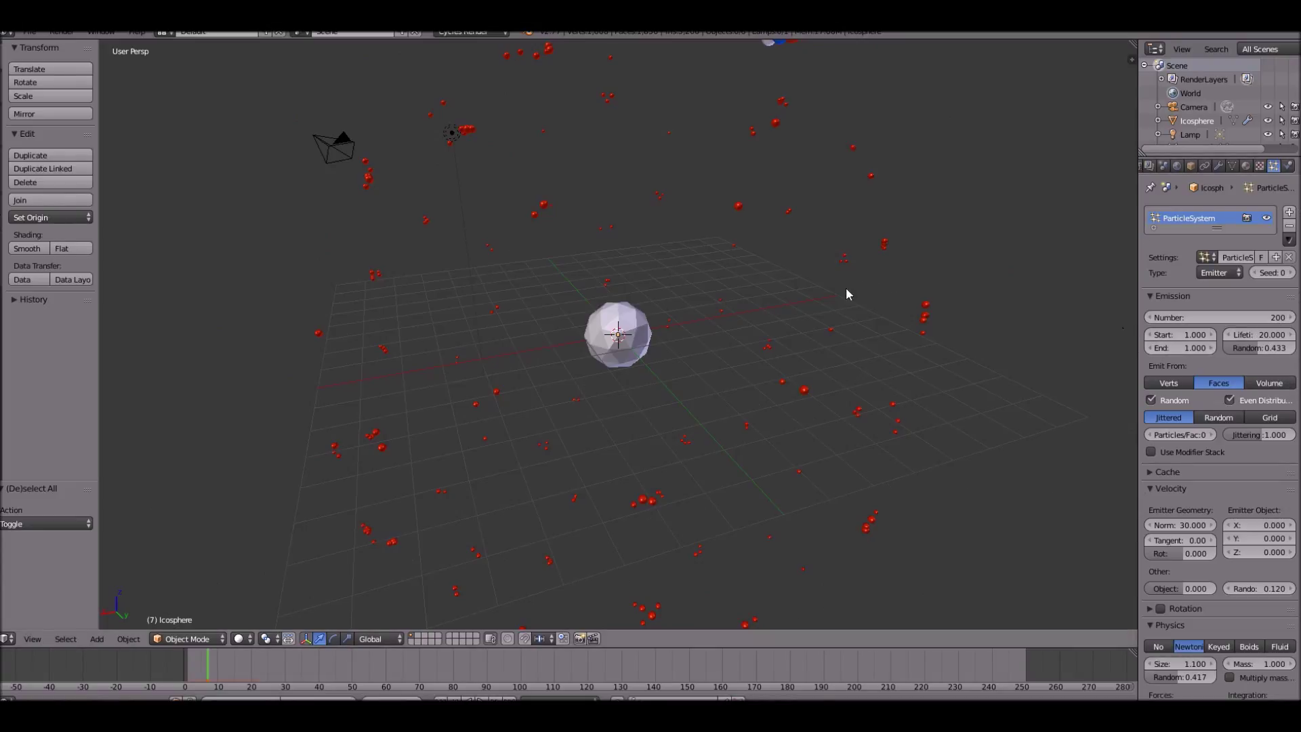
{"action": "middle_click_drag", "start_coordinate": [845, 289], "coordinate": [709, 353]}
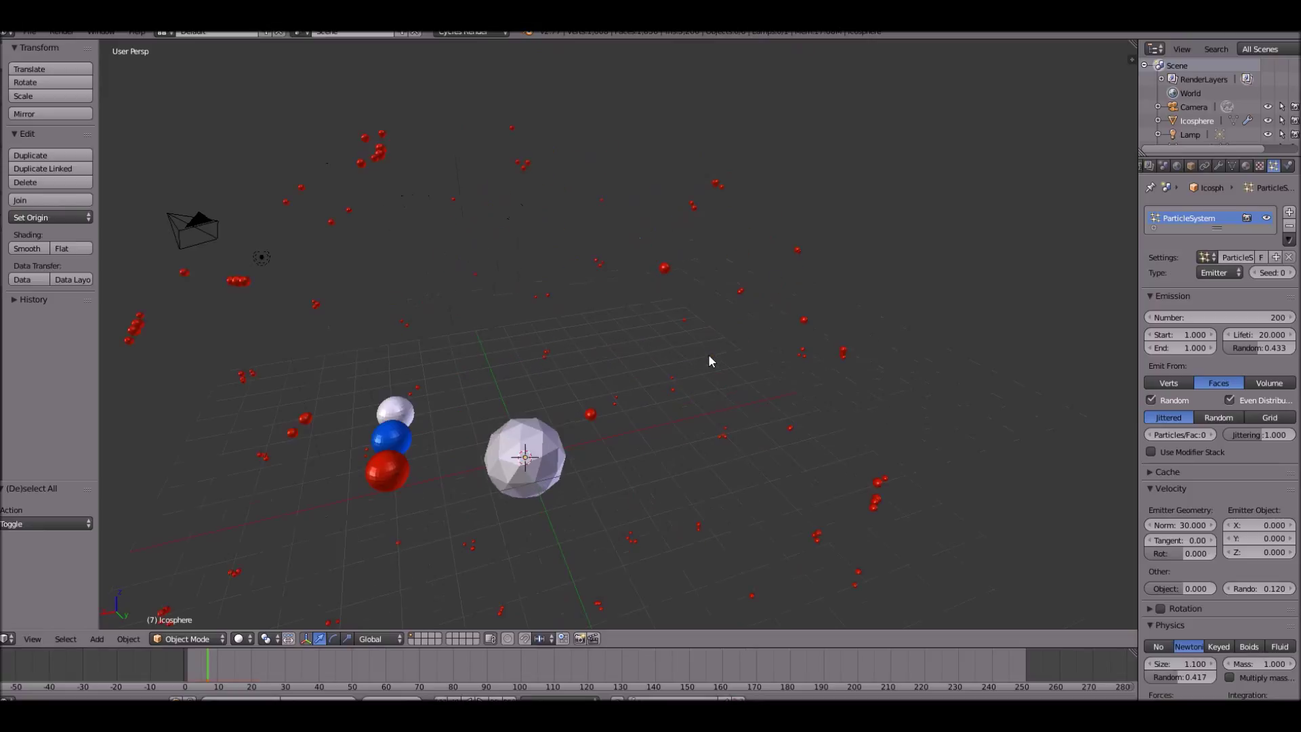
{"action": "right_click", "coordinate": [389, 472]}
{"action": "right_click", "coordinate": [395, 431], "text": "shift"}
{"action": "right_click", "coordinate": [394, 412], "text": "shift"}
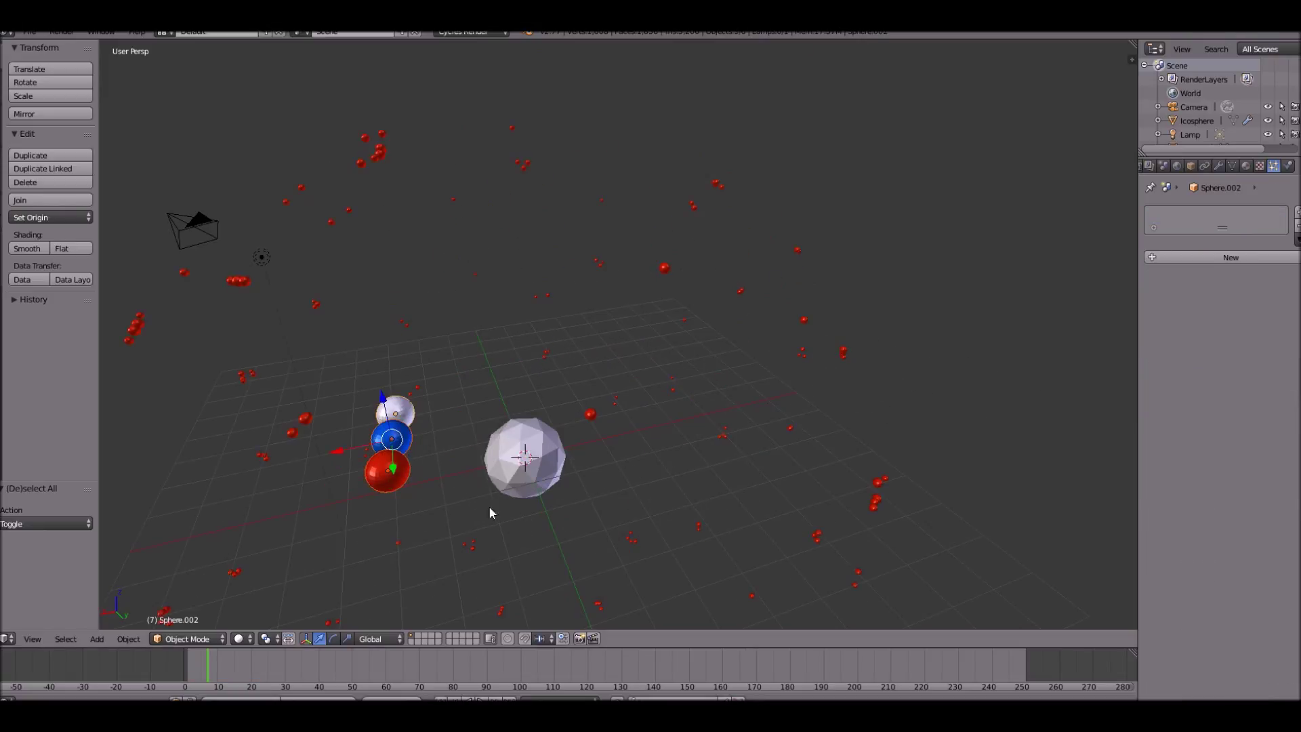
{"action": "key", "text": "ctrl+g"}
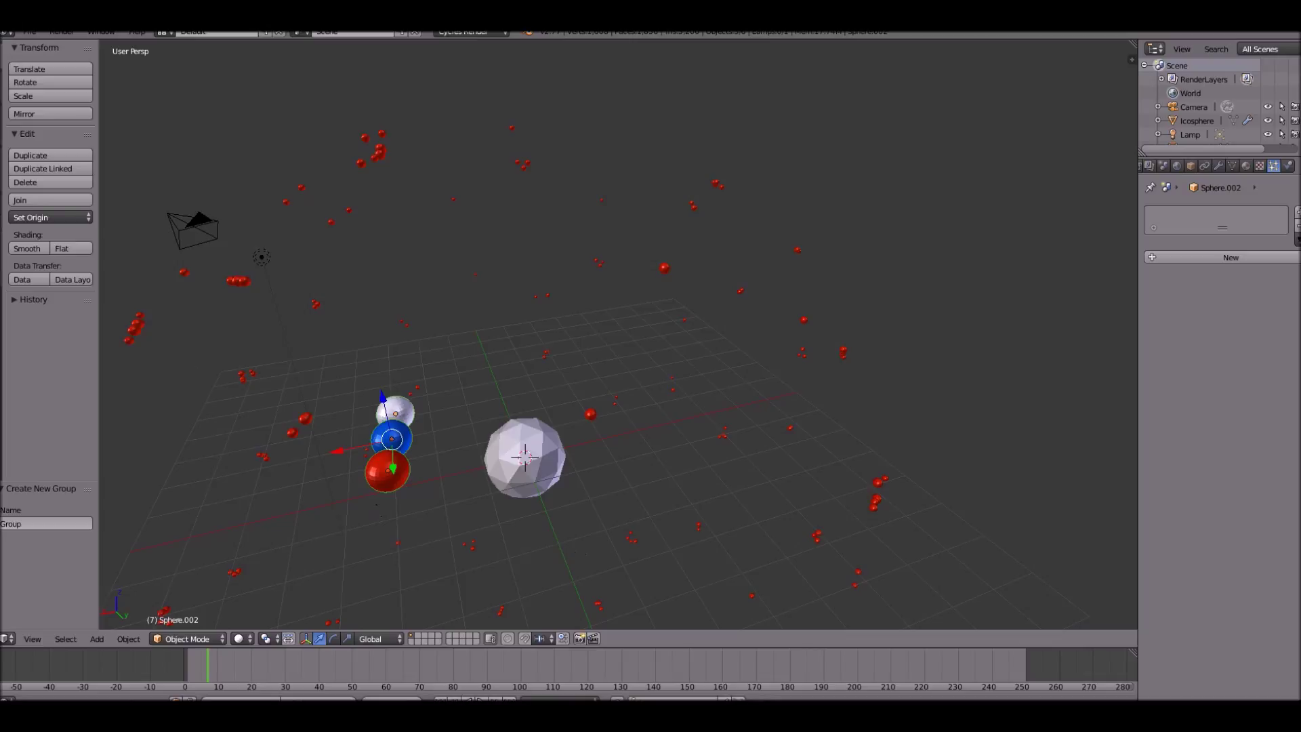
{"action": "left_click", "coordinate": [6, 525]}
{"action": "type", "text": "Fireworks"}
{"action": "key", "text": "Return"}
- Make the Icosphere's particles render as the Fireworks group
{"action": "right_click", "coordinate": [391, 477]}
{"action": "right_click", "coordinate": [531, 455]}
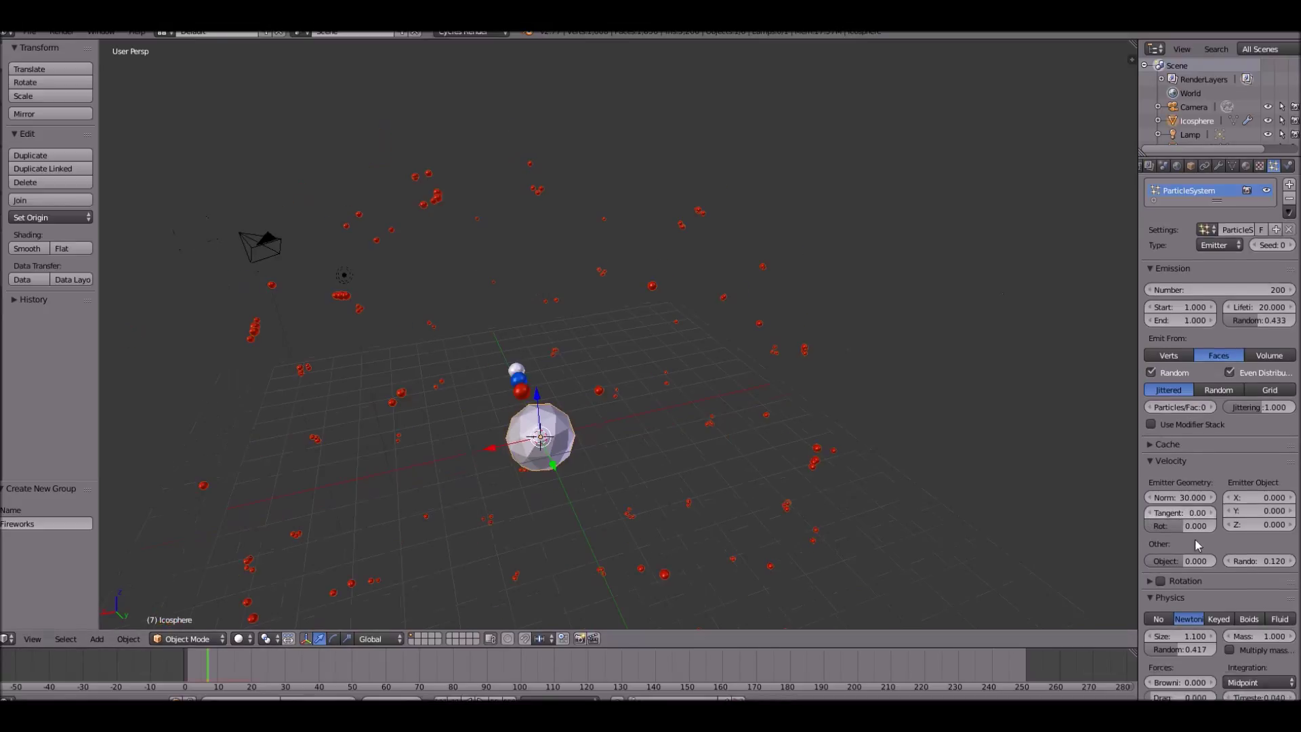
{"action": "scroll", "coordinate": [1196, 546], "scroll_direction": "down", "scroll_amount": 5}
{"action": "scroll", "coordinate": [1253, 548], "scroll_direction": "down", "scroll_amount": 4}
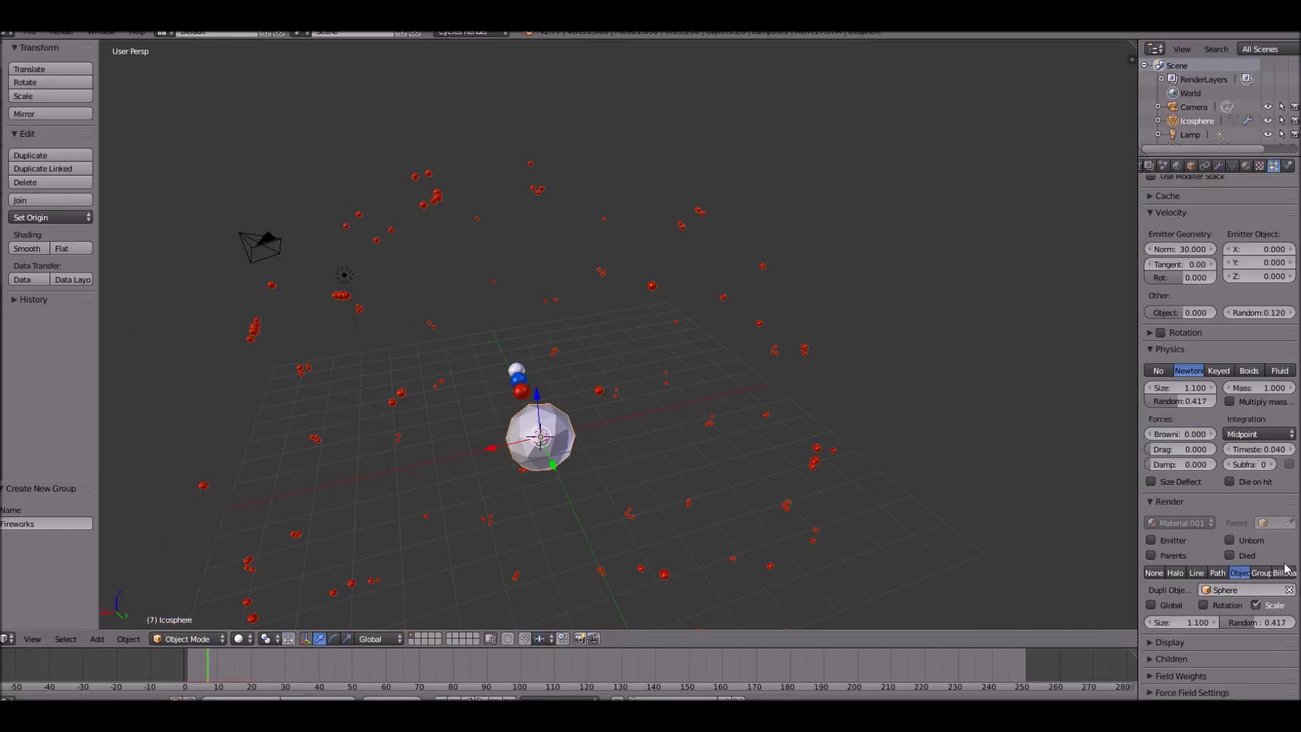
{"action": "left_click", "coordinate": [1261, 573]}
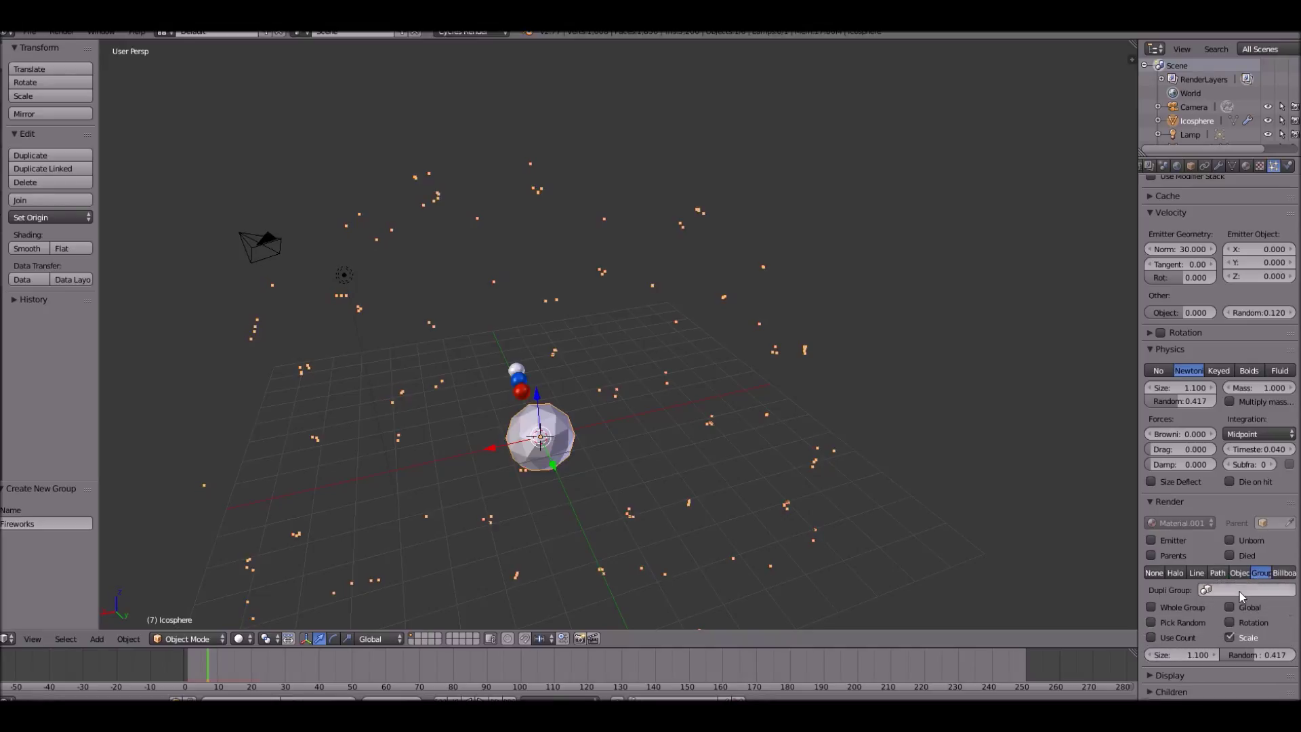
{"action": "left_click", "coordinate": [1239, 591]}
{"action": "left_click", "coordinate": [1183, 447]}
- Set the particle size to 2.25 with random size 1.0
{"action": "middle_click_drag", "start_coordinate": [673, 380], "coordinate": [1133, 351]}
{"action": "key", "text": "a"}
{"action": "scroll", "coordinate": [400, 424], "scroll_direction": "down", "scroll_amount": 2}
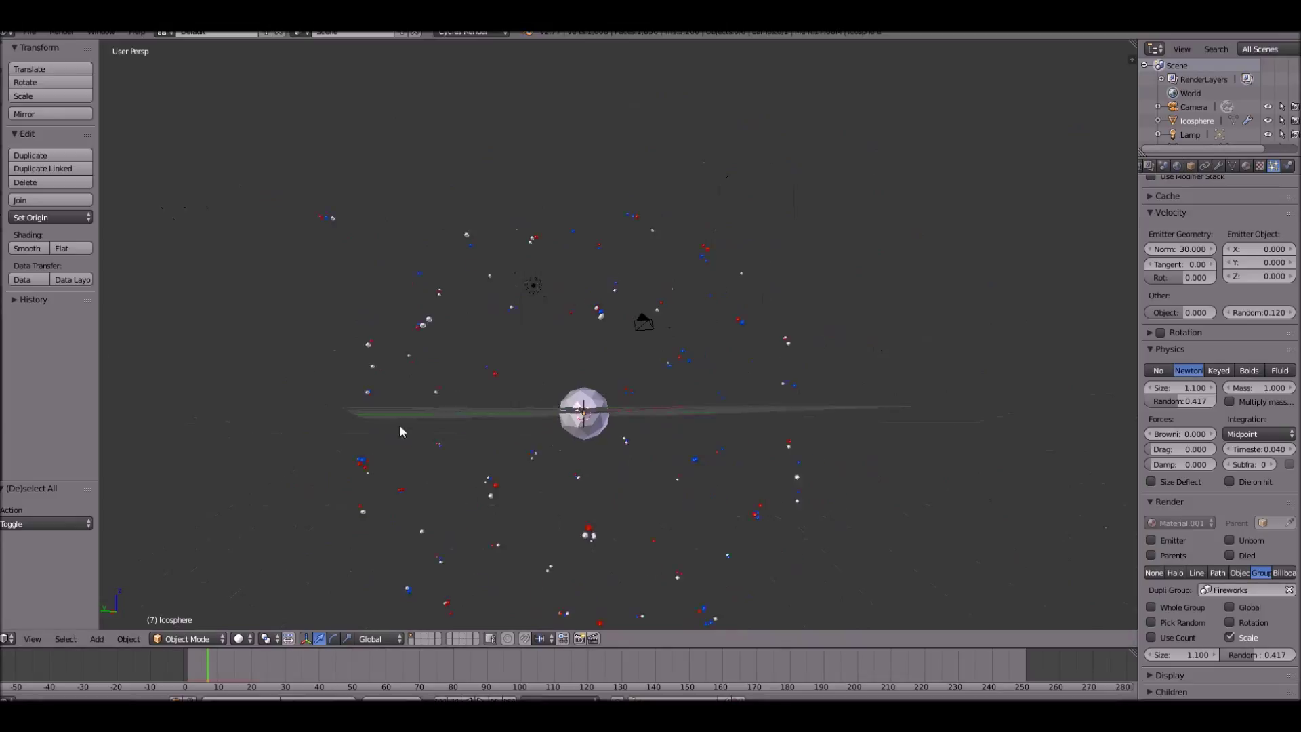
{"action": "left_click_drag", "start_coordinate": [1193, 401], "coordinate": [1274, 402]}
{"action": "middle_click_drag", "start_coordinate": [808, 395], "coordinate": [560, 373]}
- Box-select the three small coloured spheres
{"action": "middle_click_drag", "start_coordinate": [424, 272], "coordinate": [529, 350]}
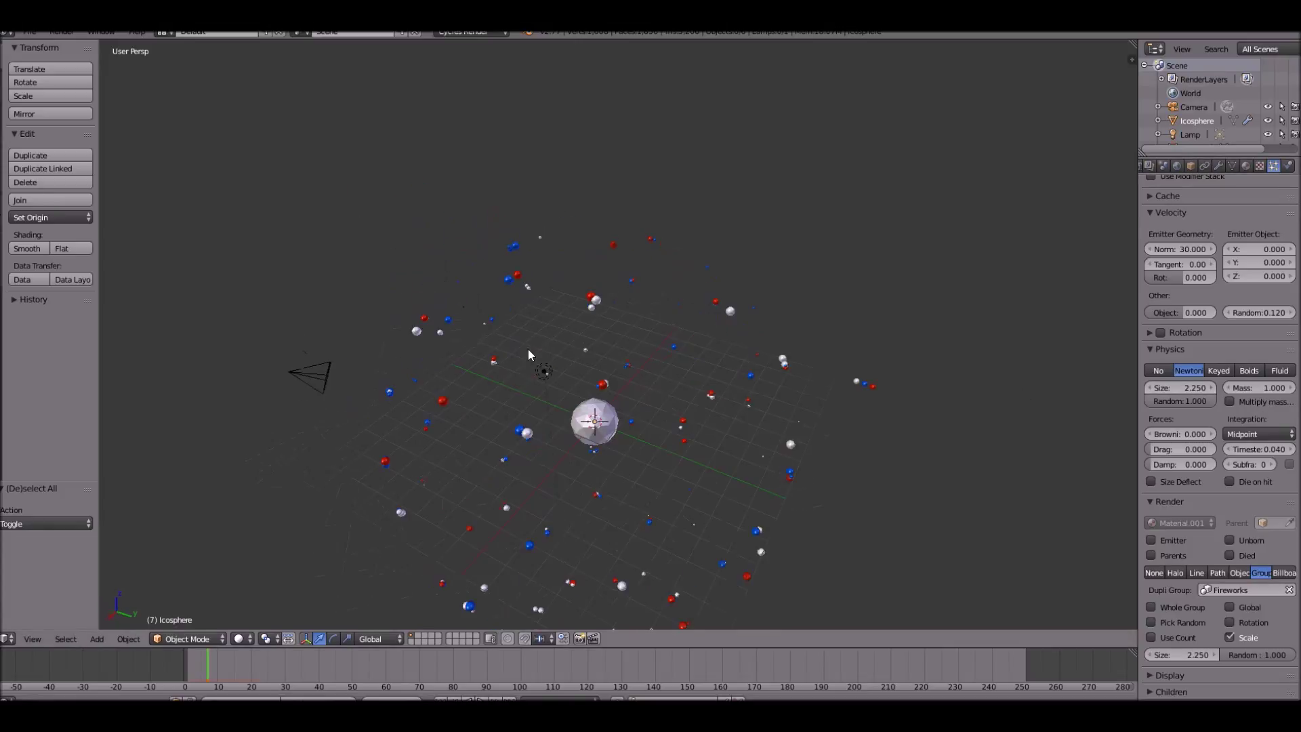
{"action": "right_click", "coordinate": [530, 428]}
{"action": "scroll", "coordinate": [597, 299], "scroll_direction": "up", "scroll_amount": 1}
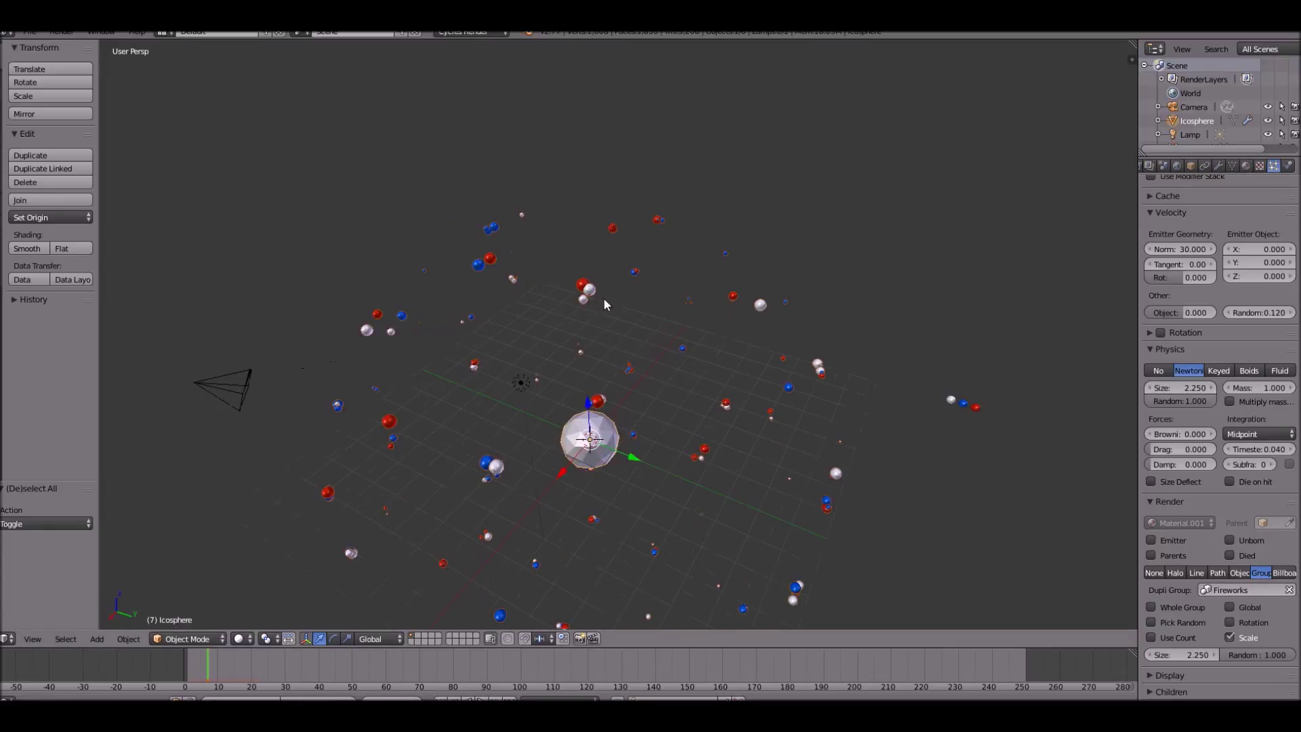
{"action": "middle_click_drag", "start_coordinate": [604, 299], "coordinate": [620, 305]}
{"action": "key", "text": "a"}
{"action": "key", "text": "b"}
{"action": "left_click_drag", "start_coordinate": [961, 335], "coordinate": [1141, 448]}
{"action": "scroll", "coordinate": [1006, 420], "scroll_direction": "down", "scroll_amount": 4}
- Move the three small spheres to a new position out of the way
{"action": "key", "text": "g"}
{"action": "left_click", "coordinate": [1010, 220]}
{"action": "key", "text": "a"}
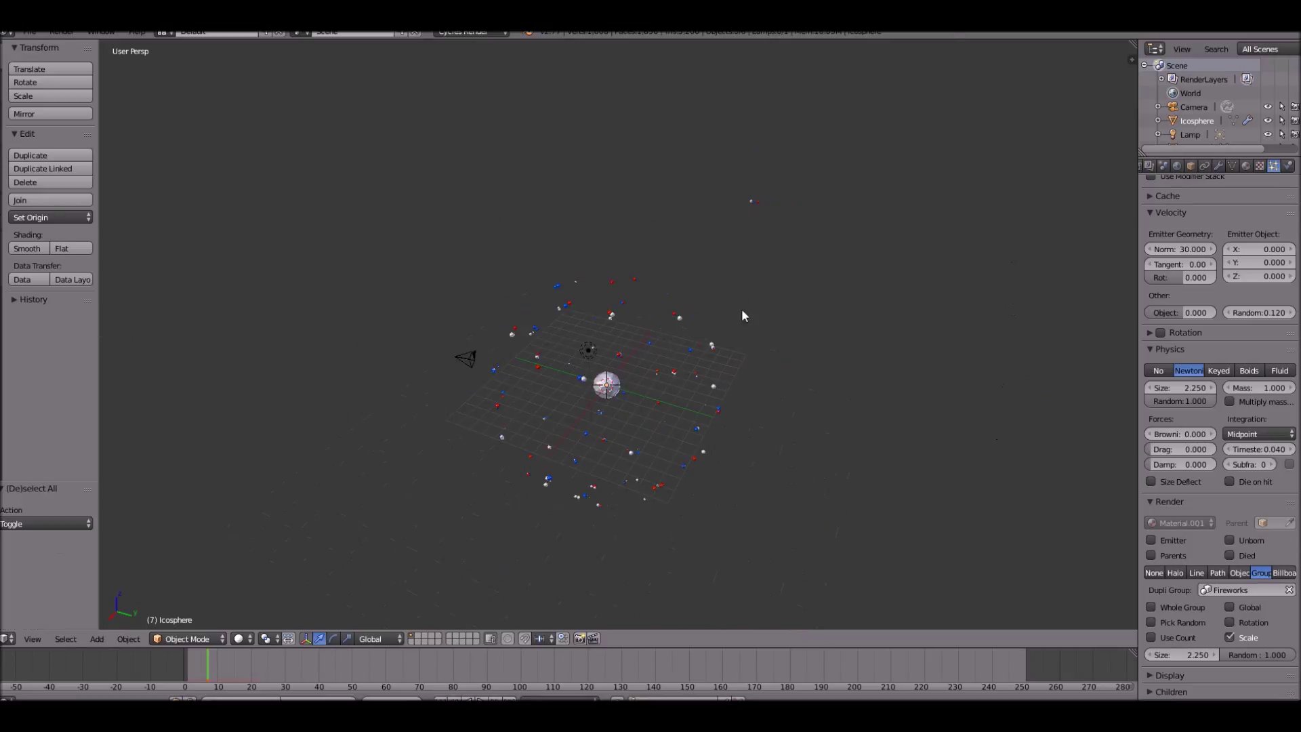
{"action": "middle_click_drag", "start_coordinate": [742, 308], "coordinate": [811, 311]}
- In camera view, fly the camera backward to frame the whole burst
{"action": "key", "text": "KP_0"}
{"action": "right_click", "coordinate": [696, 187]}
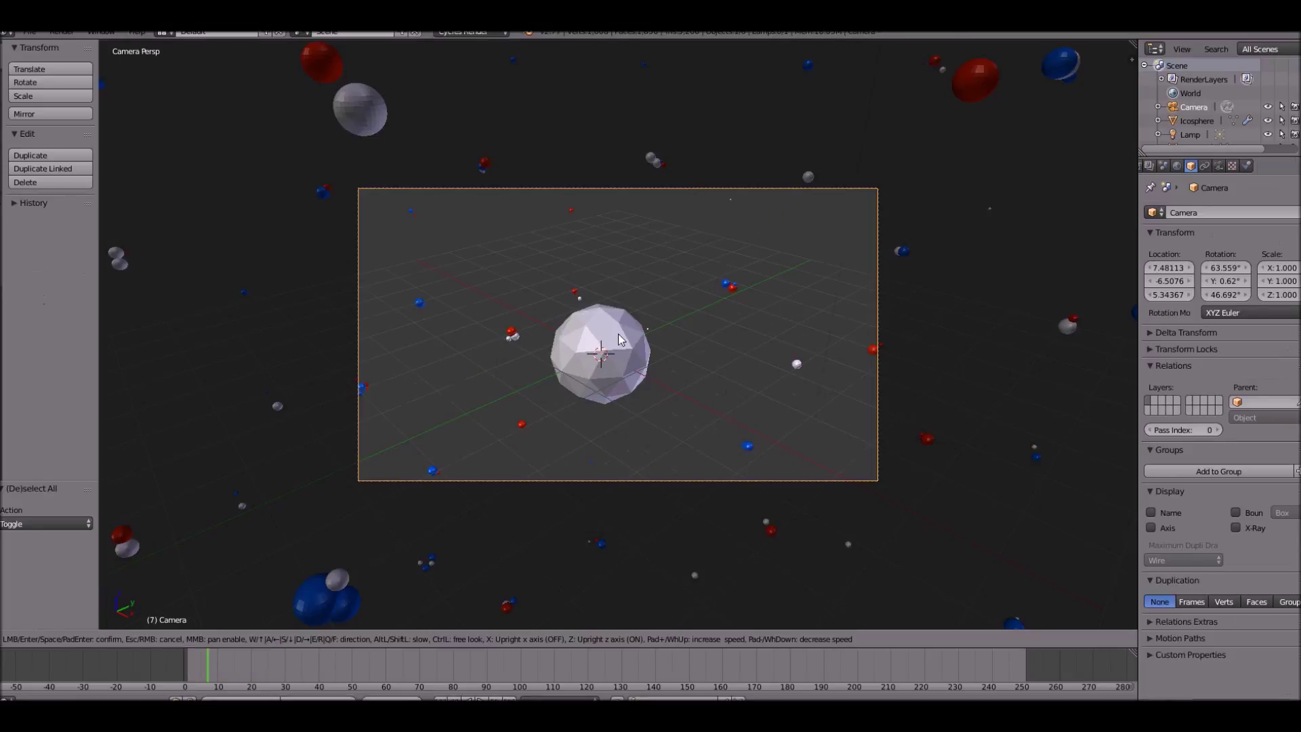
{"action": "key", "text": "shift+f"}
{"action": "key", "text": "s"}
{"action": "left_click", "coordinate": [613, 355]}
{"action": "key", "text": "g"}
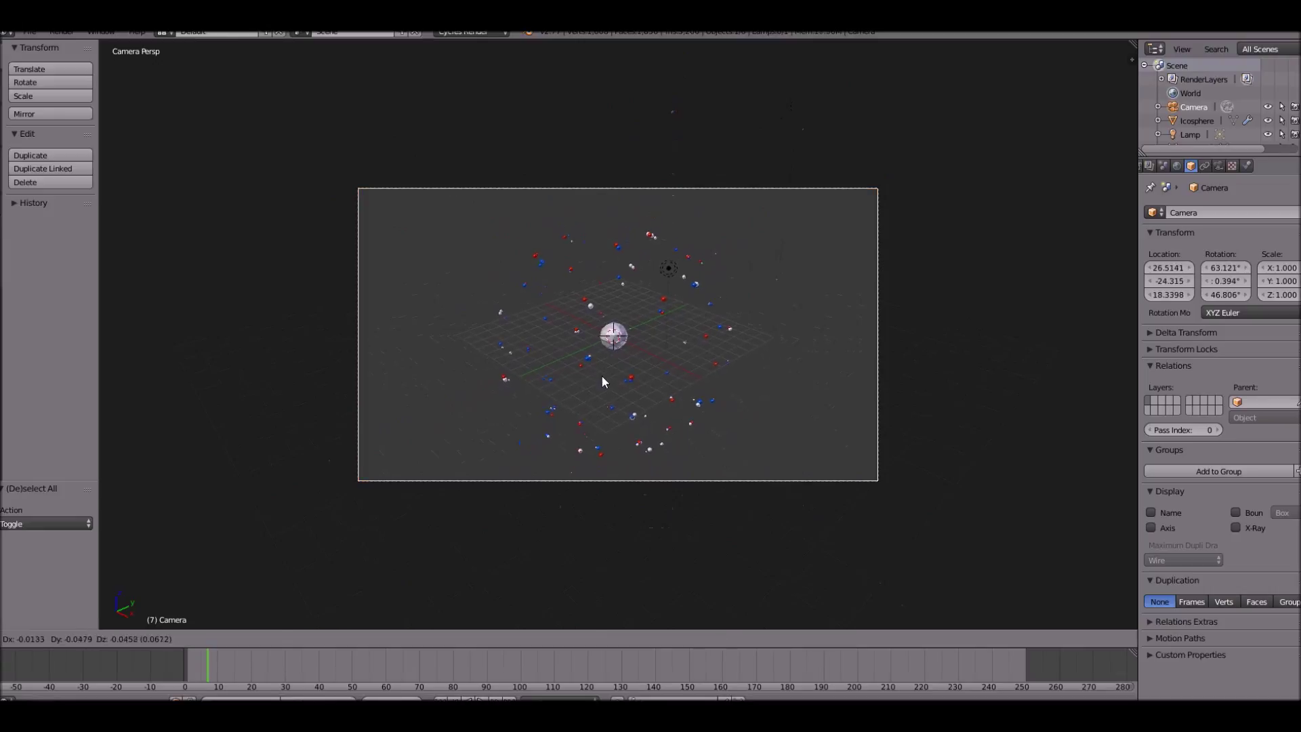
{"action": "left_click", "coordinate": [603, 377]}
{"action": "key", "text": "shift+f"}
{"action": "left_click", "coordinate": [618, 336]}
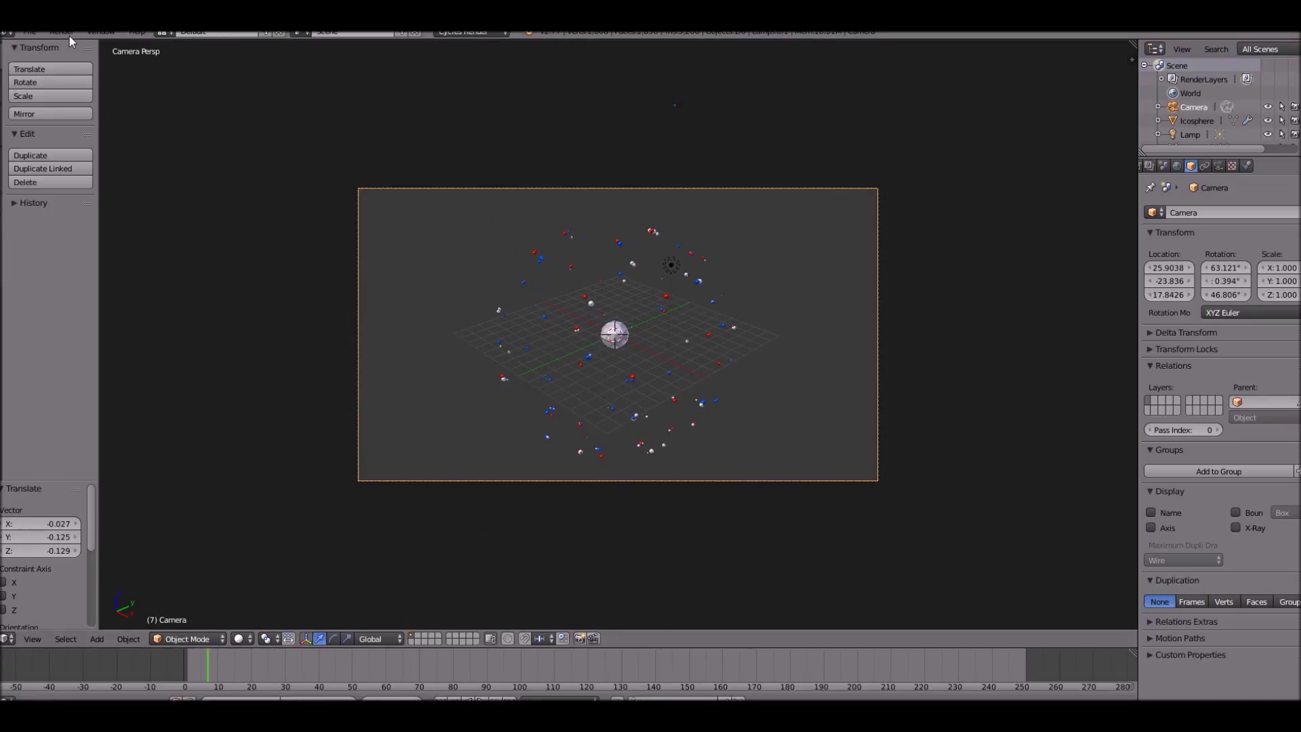
- Enable world nodes and set the background colour to black
{"action": "left_click", "coordinate": [1177, 166]}
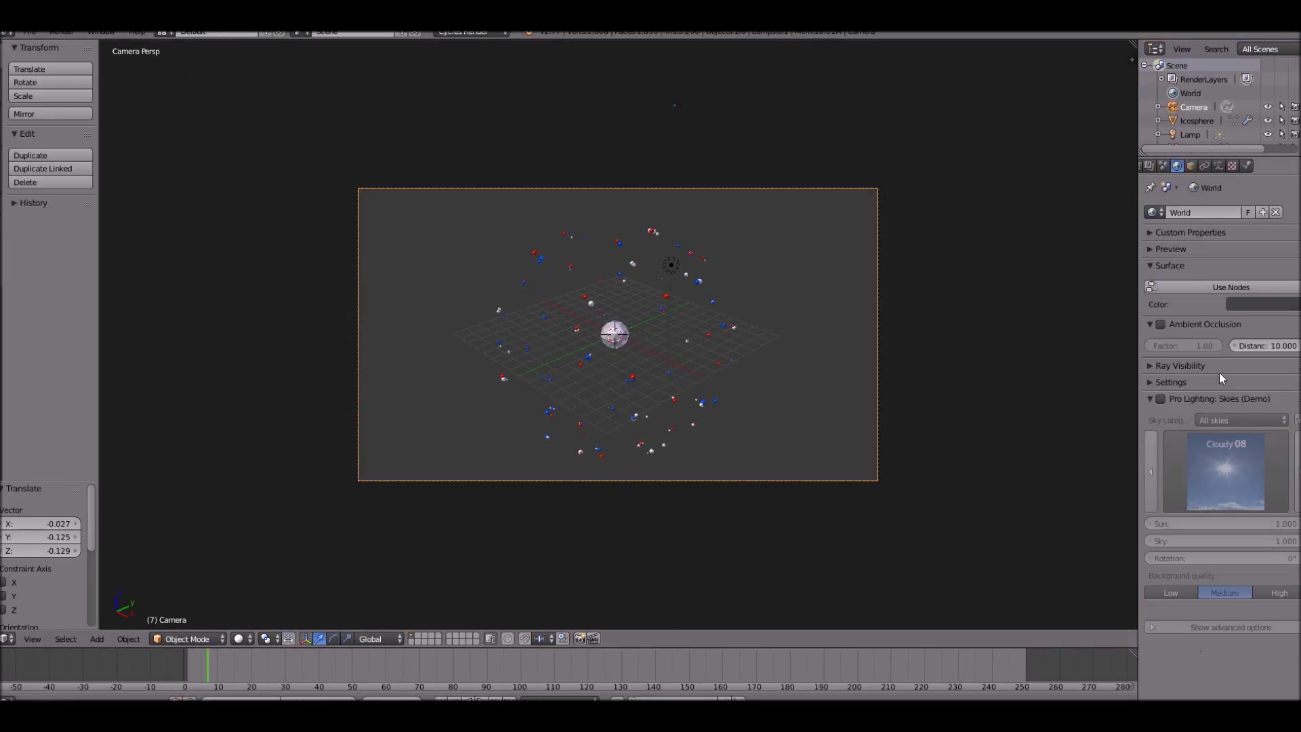
{"action": "left_click", "coordinate": [1208, 287]}
{"action": "left_click", "coordinate": [1230, 314]}
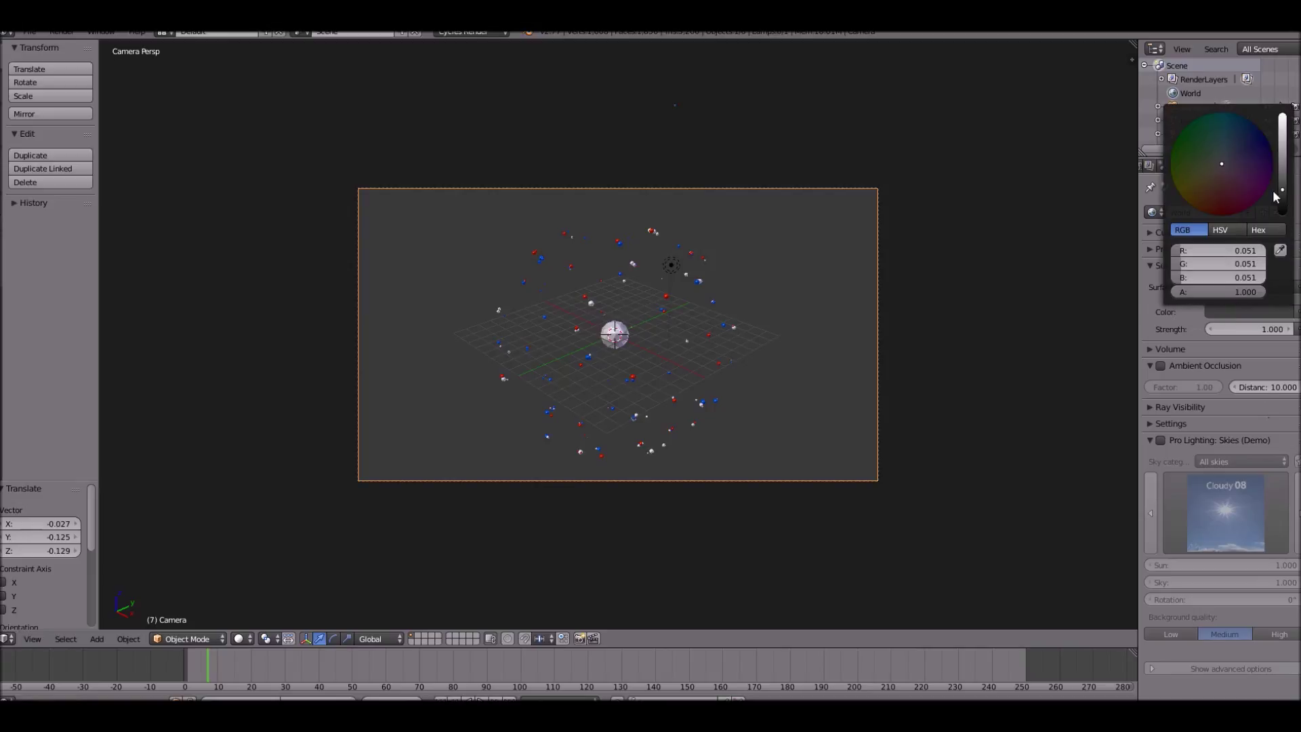
{"action": "left_click_drag", "start_coordinate": [1277, 197], "coordinate": [1282, 214]}
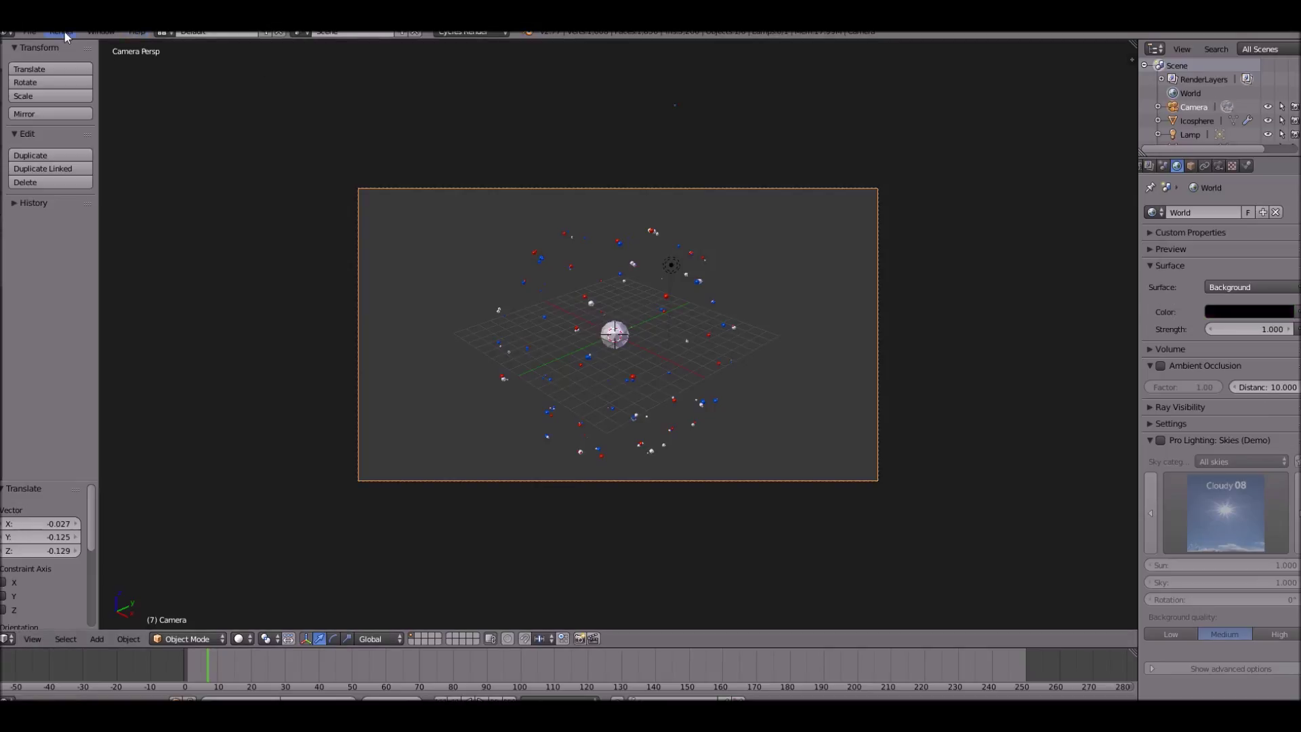
- Render a still test image of the current frame
{"action": "left_click", "coordinate": [65, 32]}
{"action": "left_click", "coordinate": [74, 46]}
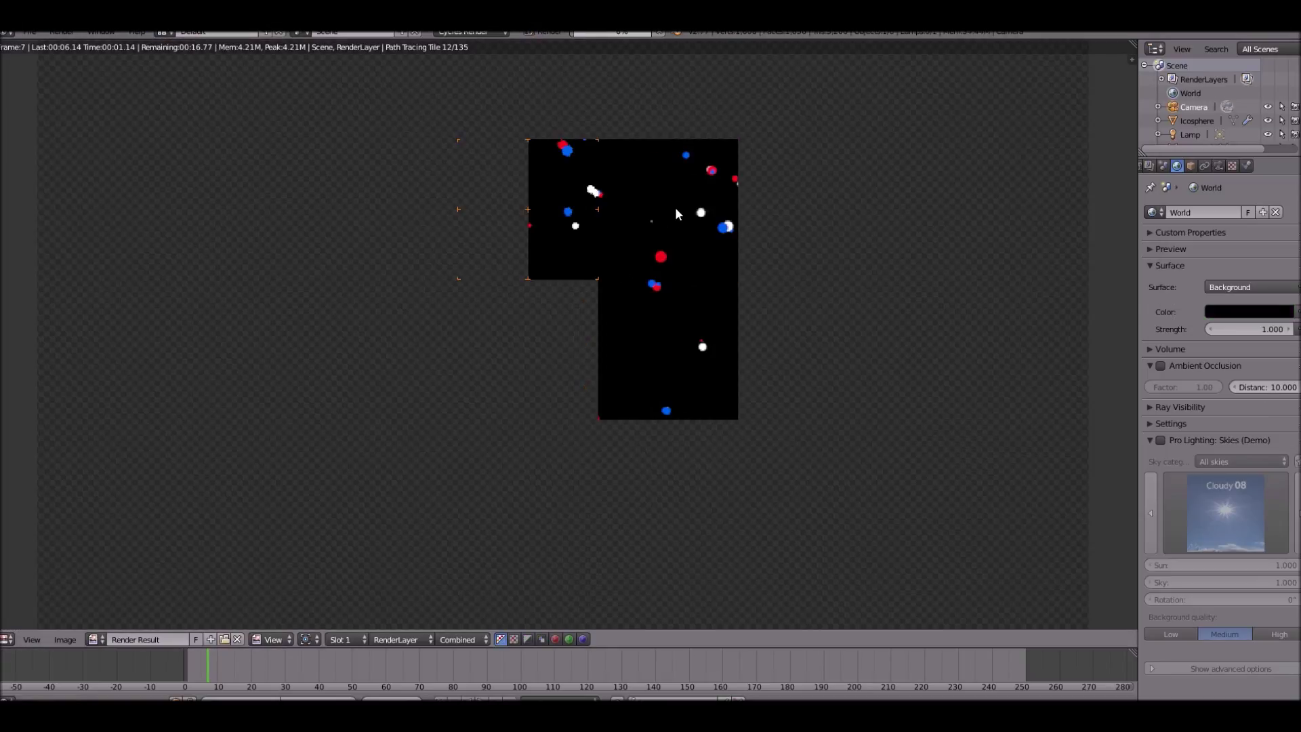
{"action": "scroll", "coordinate": [672, 196], "scroll_direction": "down", "scroll_amount": 3}
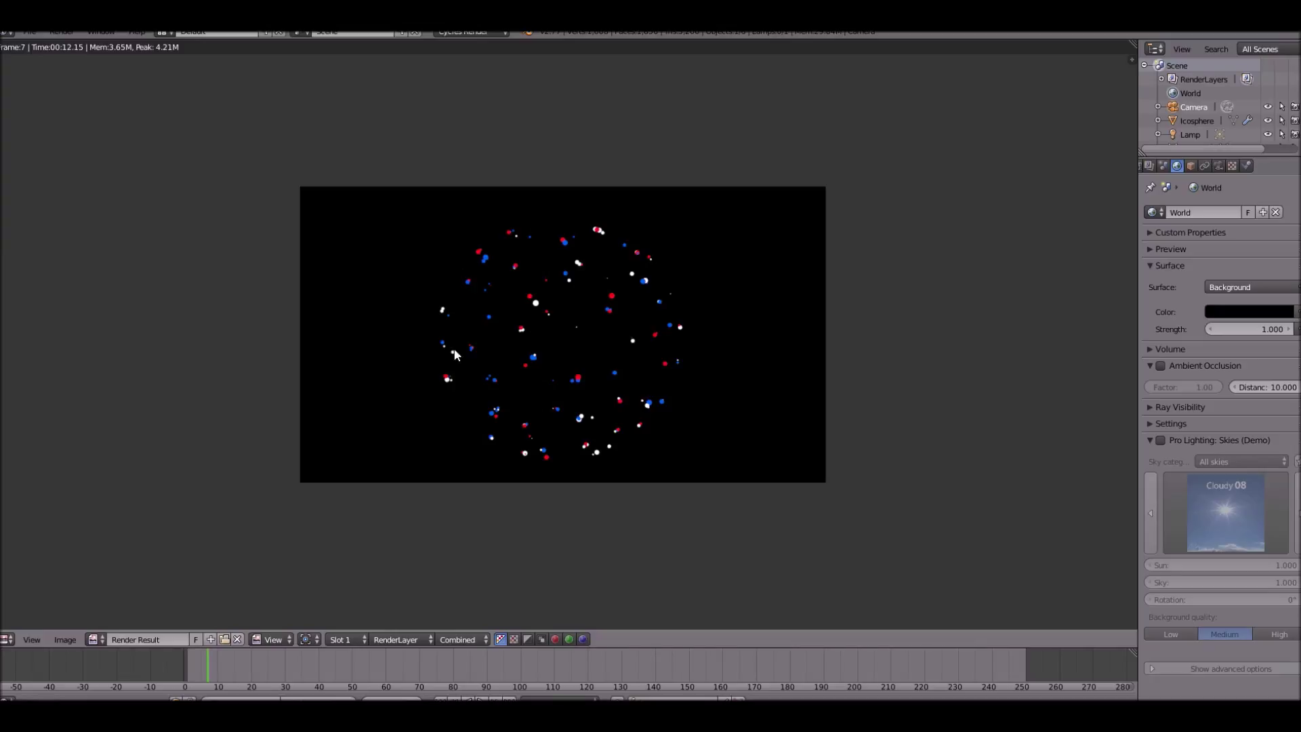
- Turn this area into the compositing node editor with Use Nodes on, moving Composite right
{"action": "left_click", "coordinate": [6, 639]}
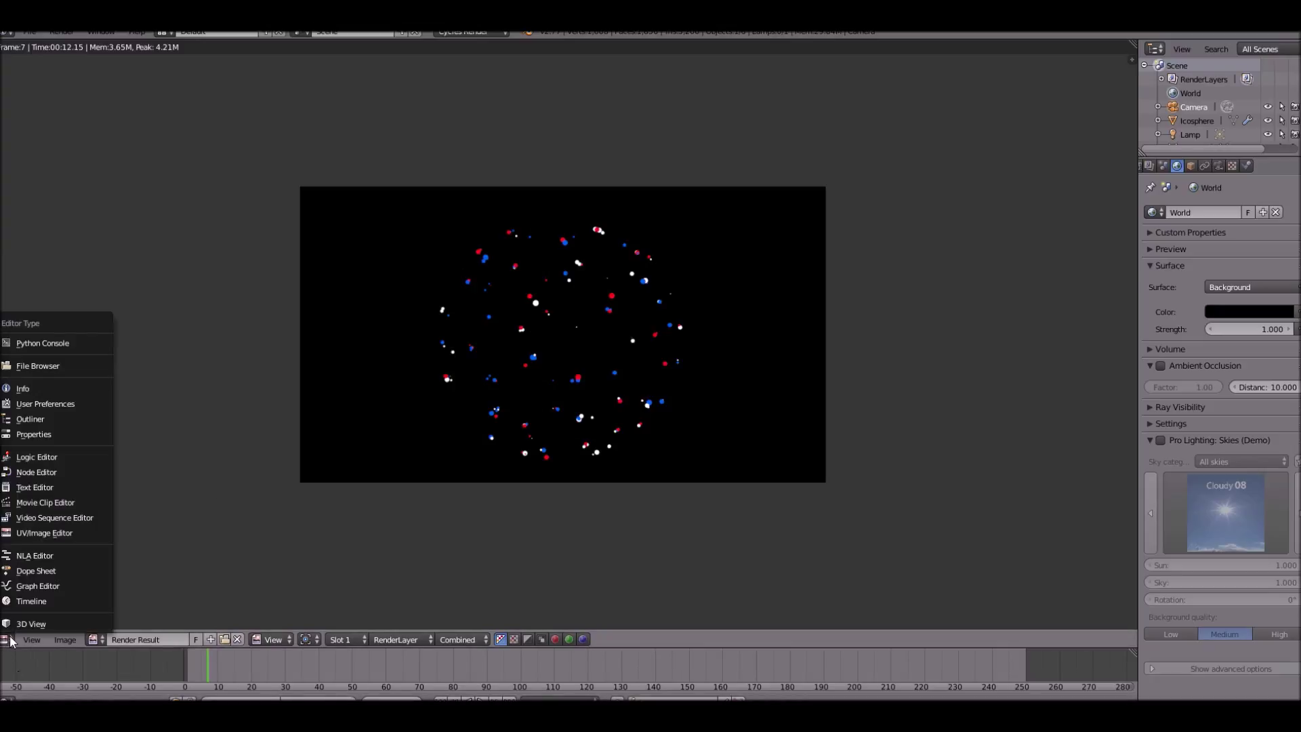
{"action": "left_click", "coordinate": [73, 467]}
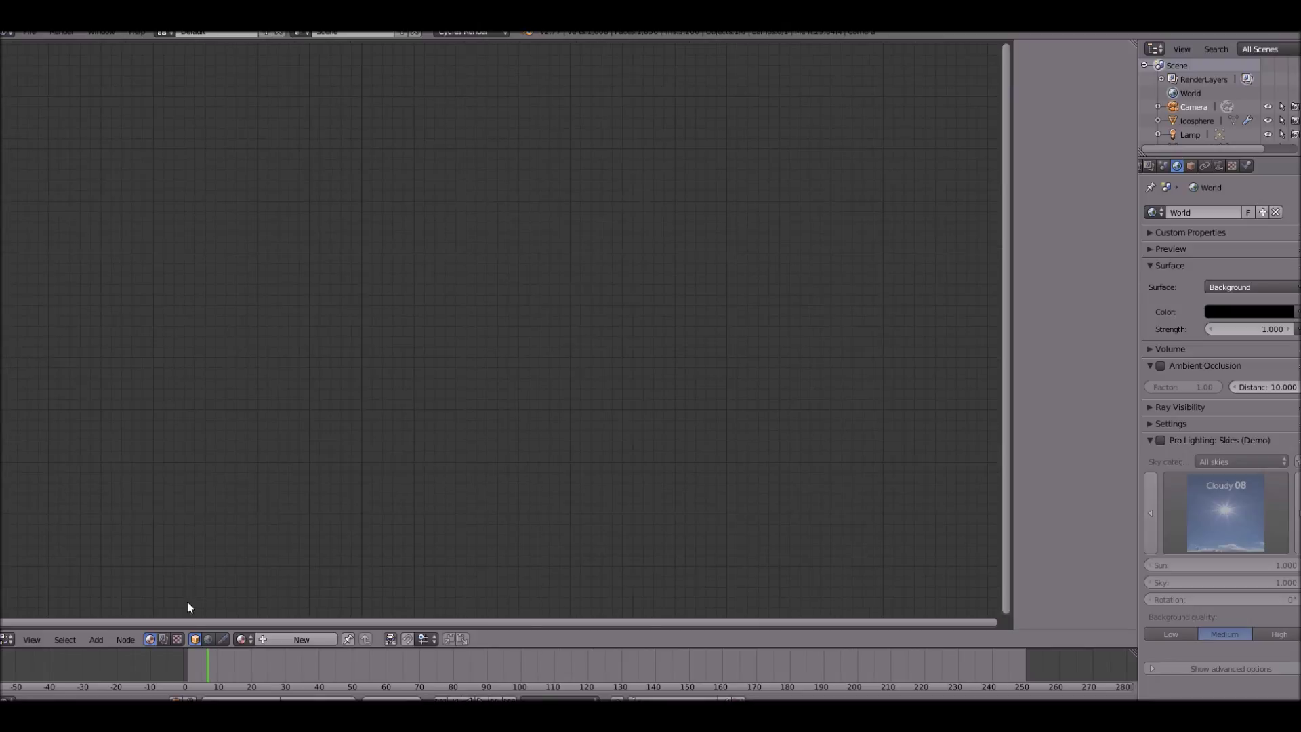
{"action": "left_click", "coordinate": [164, 639]}
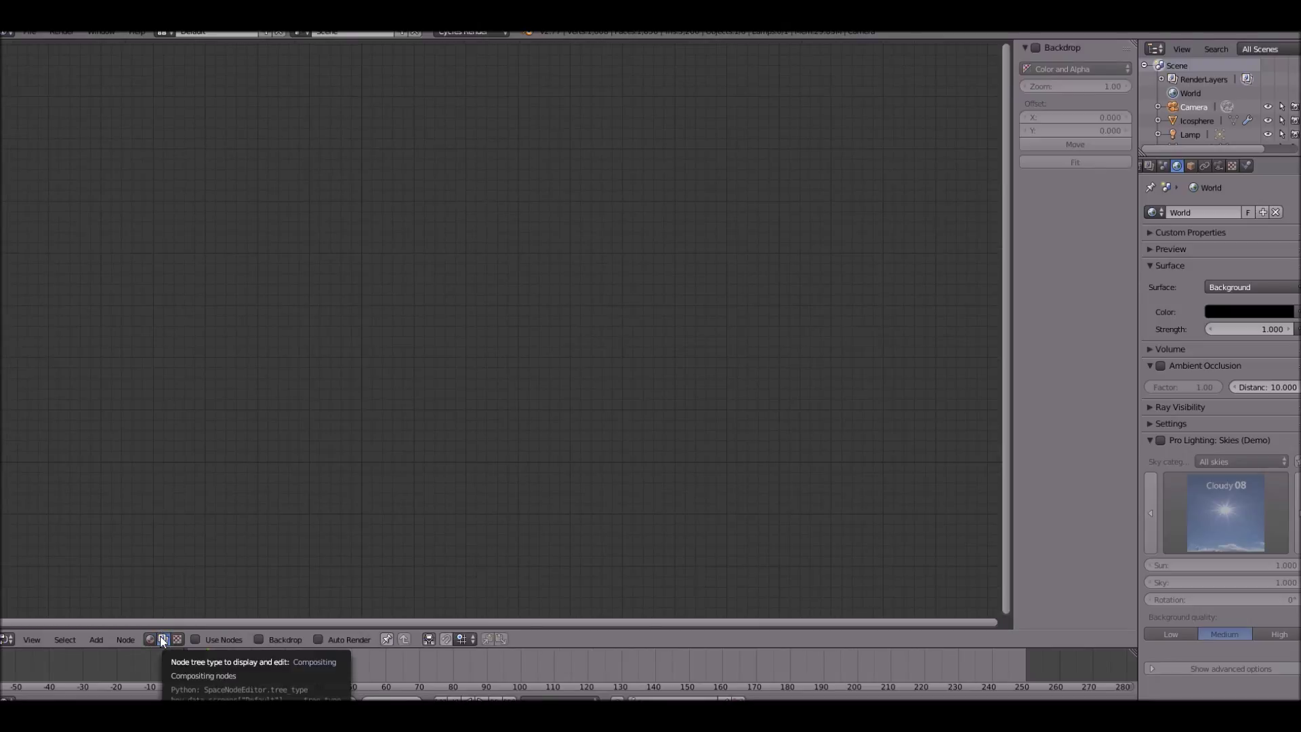
{"action": "left_click", "coordinate": [193, 640]}
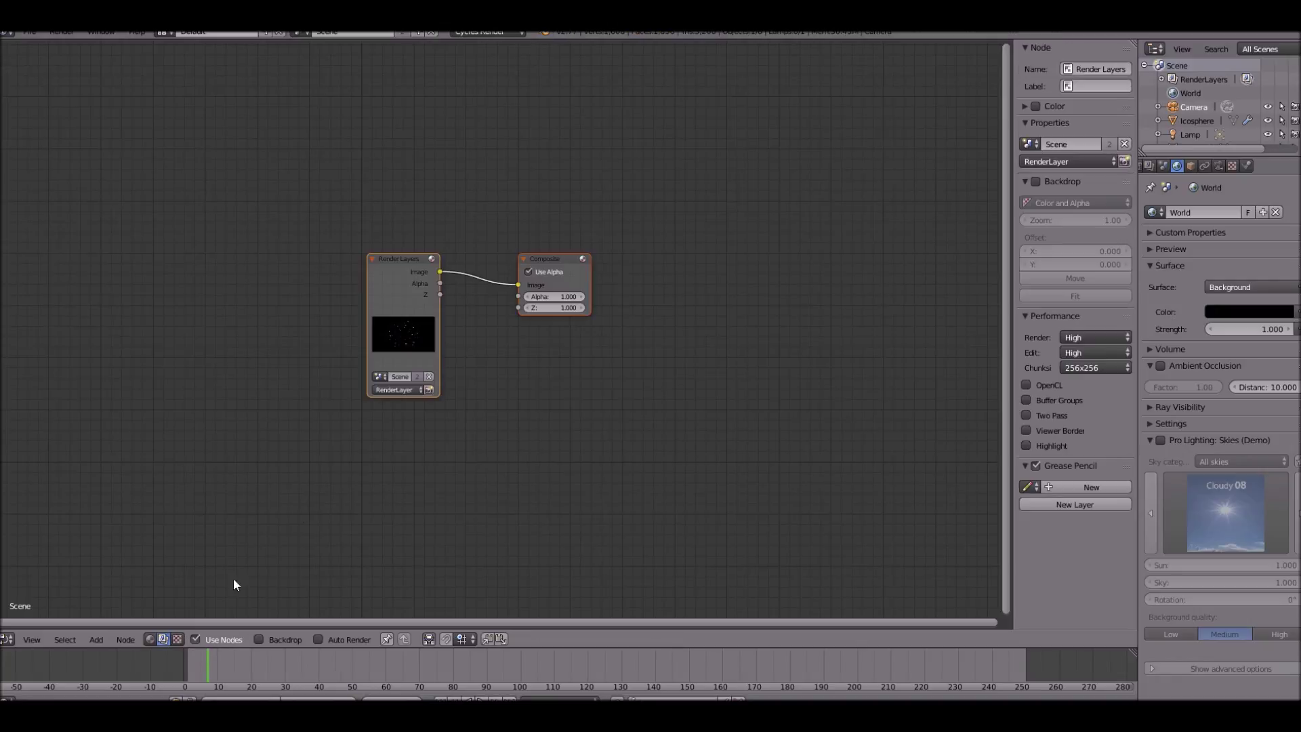
{"action": "scroll", "coordinate": [399, 324], "scroll_direction": "up", "scroll_amount": 1}
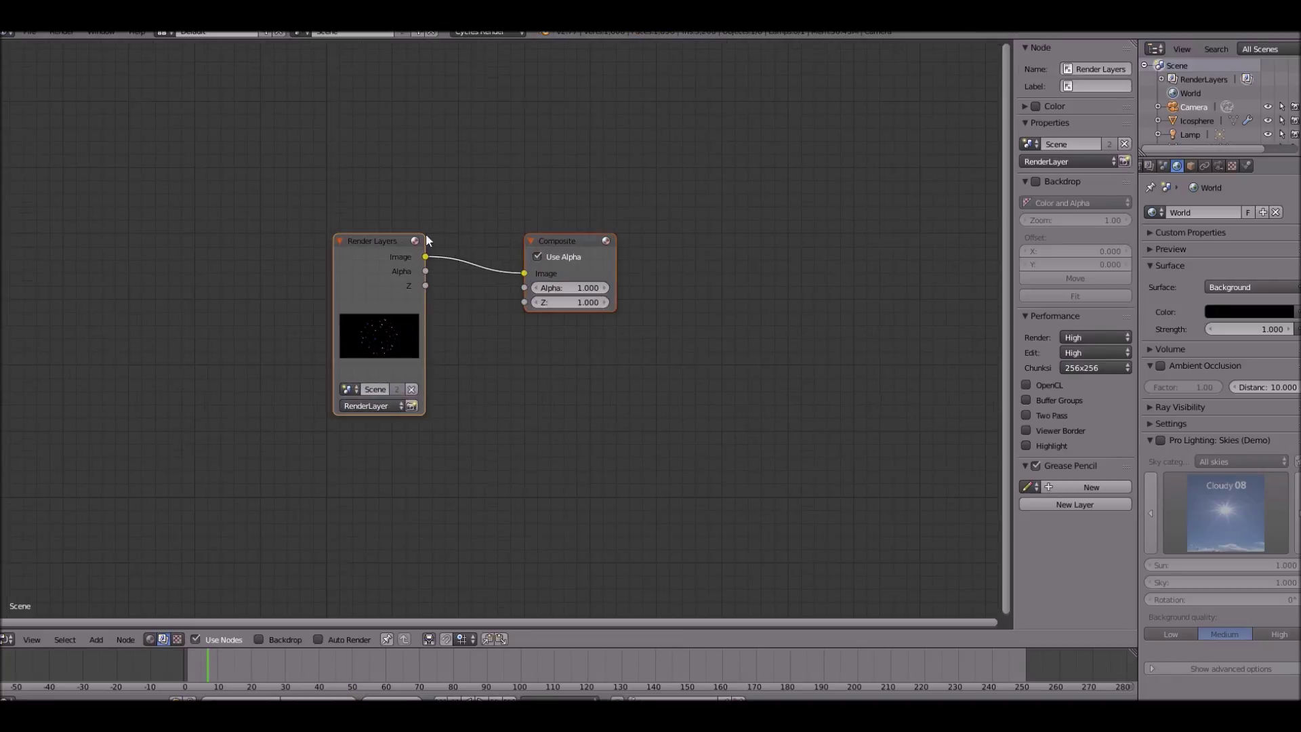
{"action": "left_click", "coordinate": [560, 228]}
{"action": "left_click_drag", "start_coordinate": [544, 247], "coordinate": [889, 201]}
{"action": "middle_click_drag", "start_coordinate": [624, 248], "coordinate": [550, 247]}
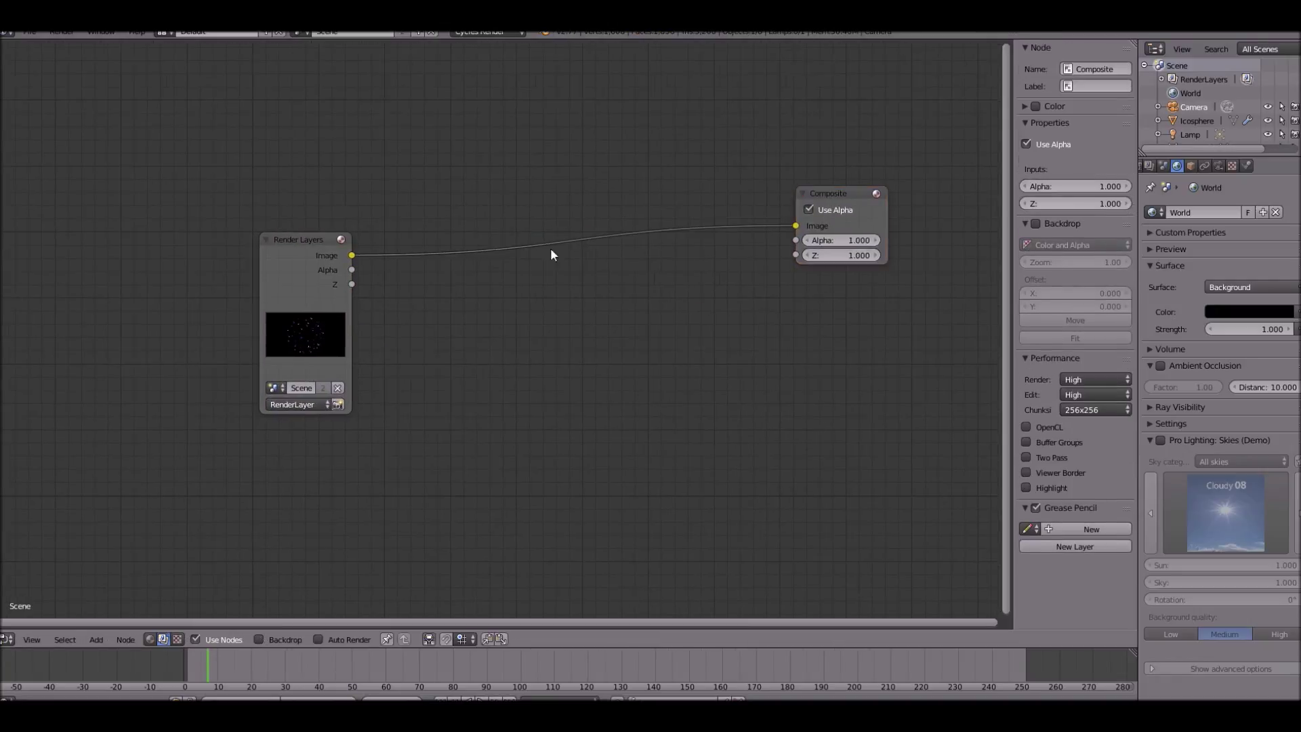
- Insert an RGB Curves node, brightening the combined curve and adding a red-curve point
{"action": "key", "text": "shift+a"}
{"action": "left_click", "coordinate": [498, 254]}
{"action": "type", "text": "rgb"}
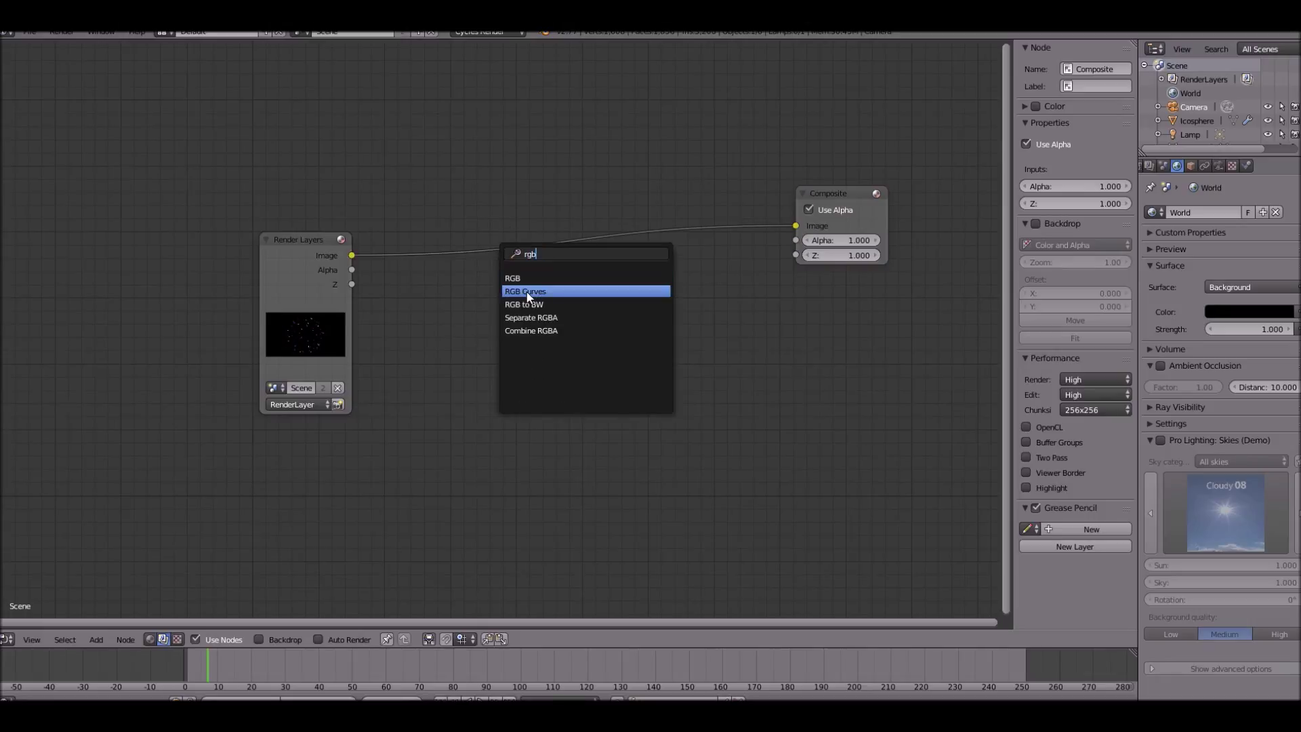
{"action": "left_click", "coordinate": [527, 272]}
{"action": "left_click", "coordinate": [436, 269]}
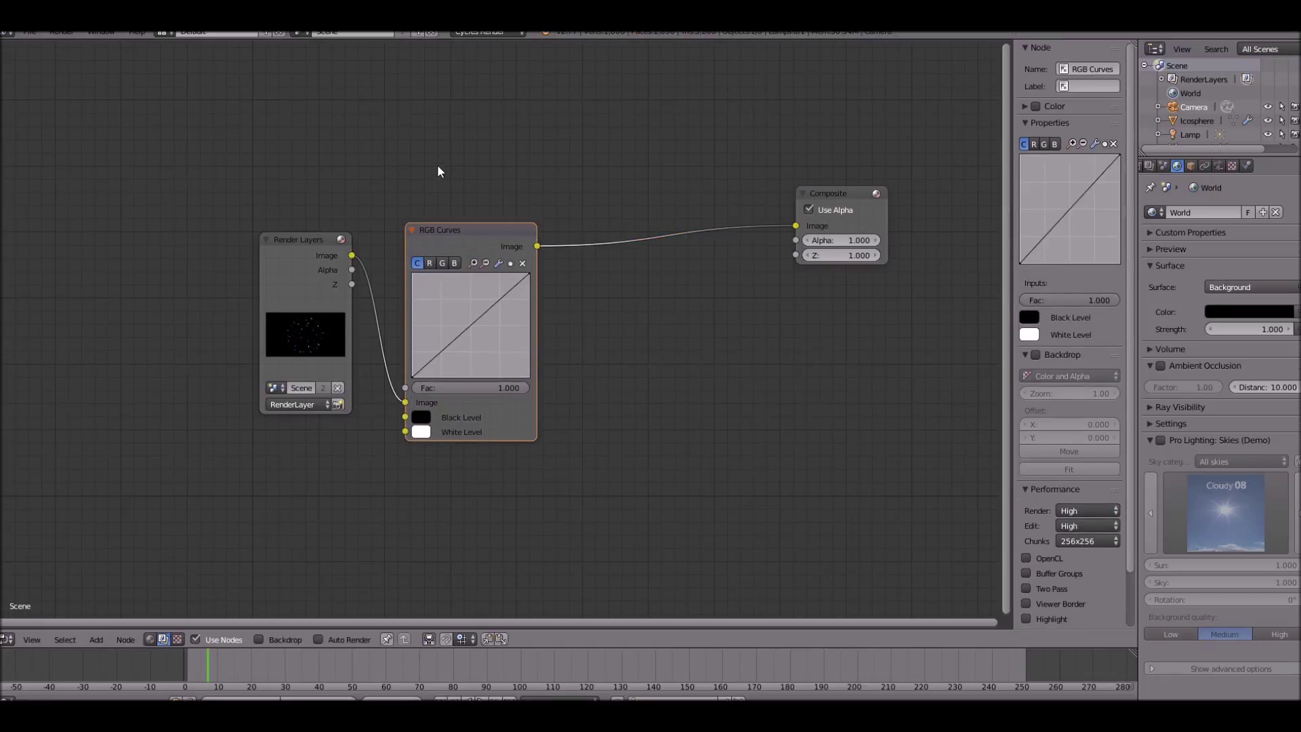
{"action": "left_click_drag", "start_coordinate": [477, 314], "coordinate": [457, 310]}
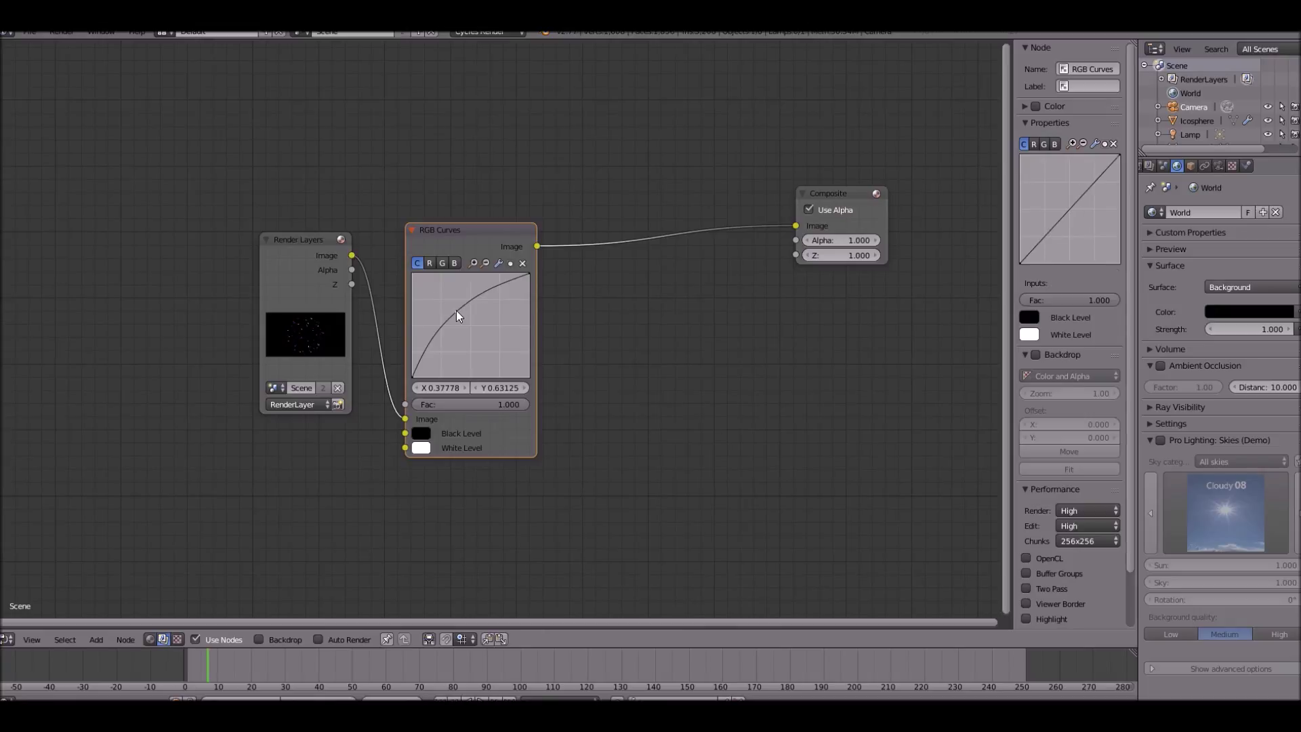
{"action": "left_click", "coordinate": [429, 263]}
{"action": "left_click", "coordinate": [471, 320]}
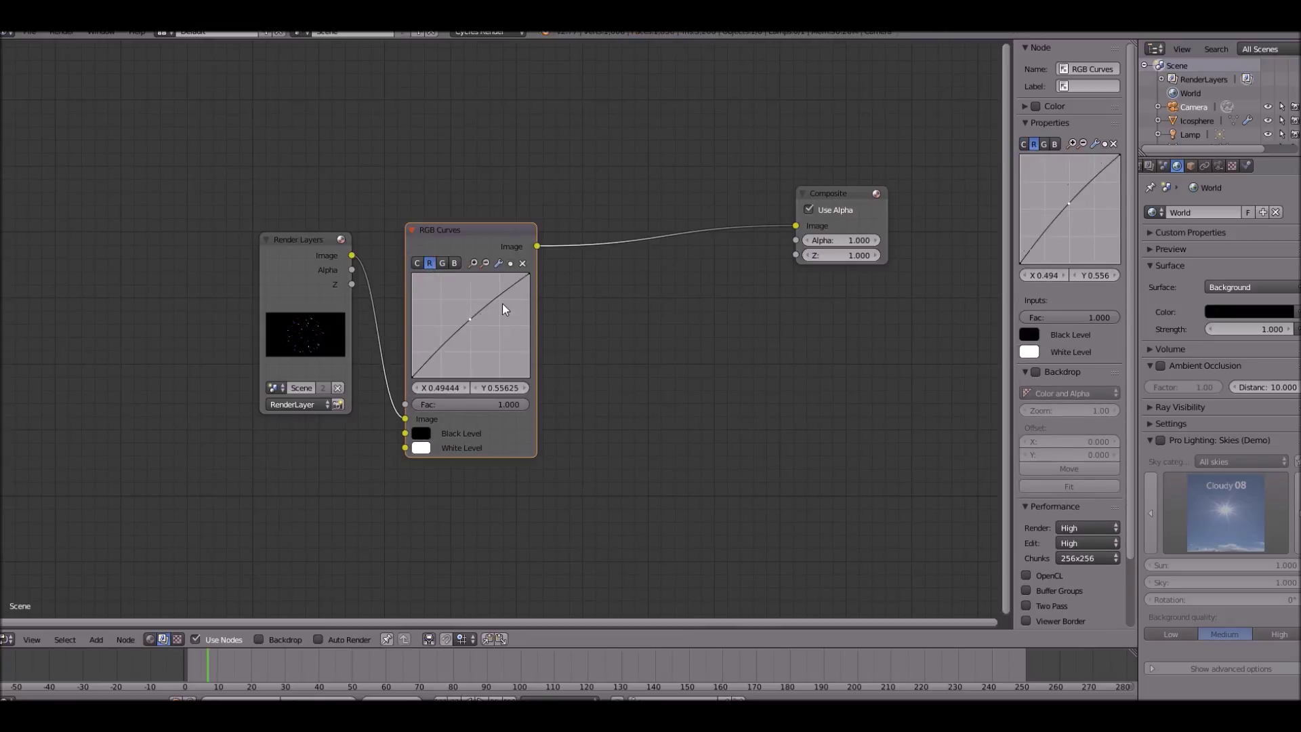
- Add a Glare node before Composite and set its type to Ghosts
{"action": "key", "text": "shift+a"}
{"action": "left_click", "coordinate": [502, 305]}
{"action": "type", "text": "glar"}
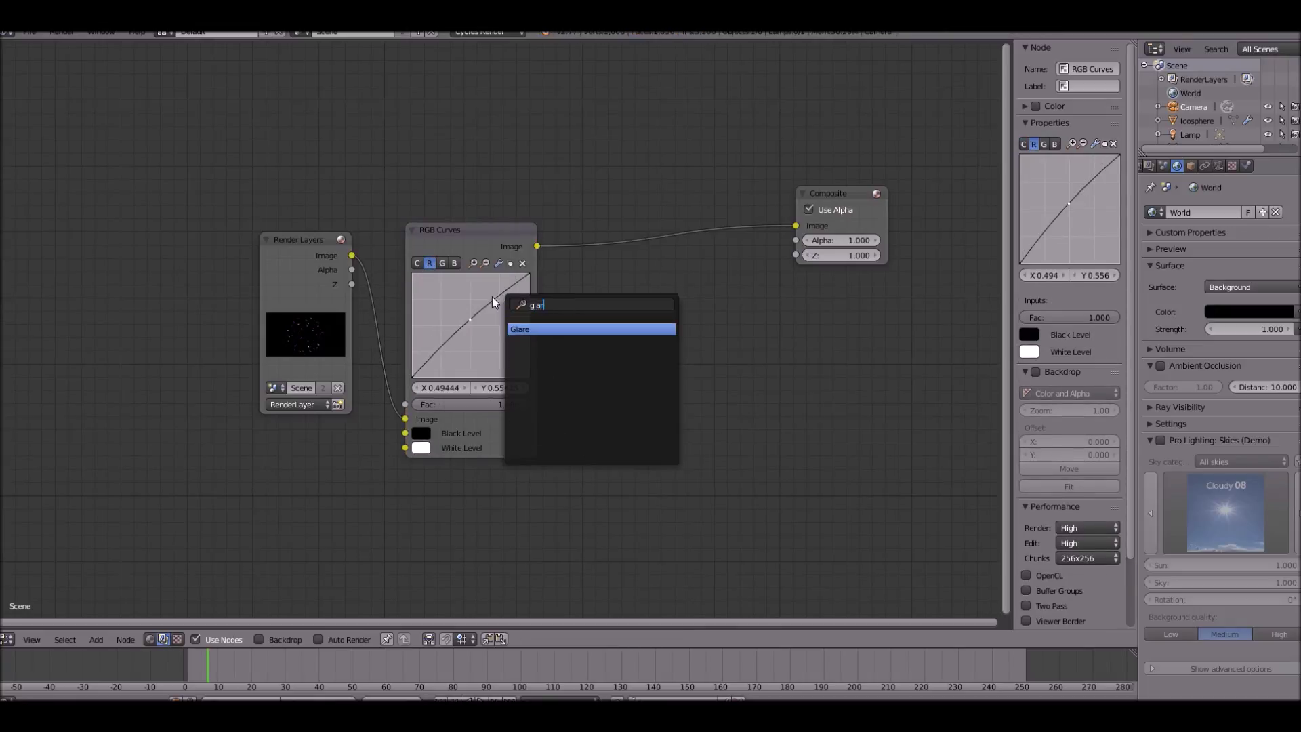
{"action": "key", "text": "Return"}
{"action": "left_click", "coordinate": [579, 216]}
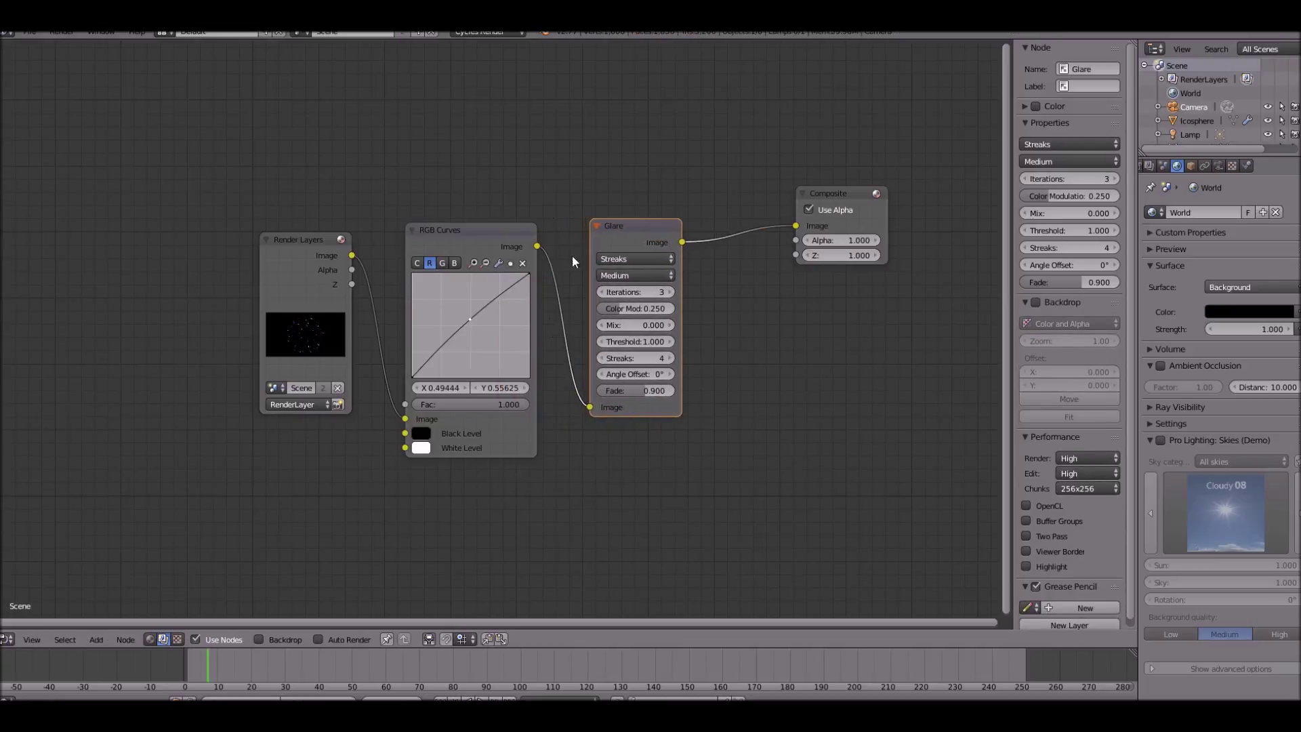
{"action": "left_click", "coordinate": [601, 260]}
{"action": "left_click", "coordinate": [602, 242]}
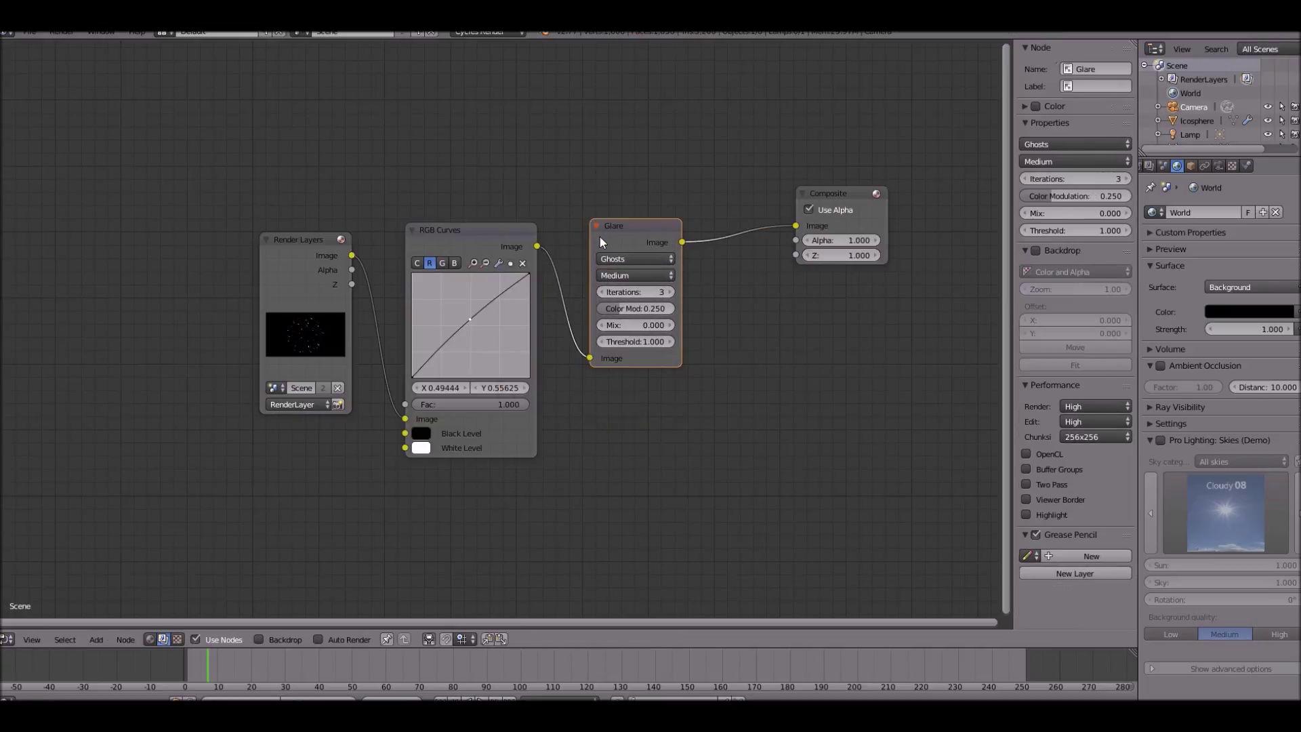
- Set the Ghosts glare to High quality with threshold 0.8, moving Composite further right
{"action": "left_click", "coordinate": [640, 293]}
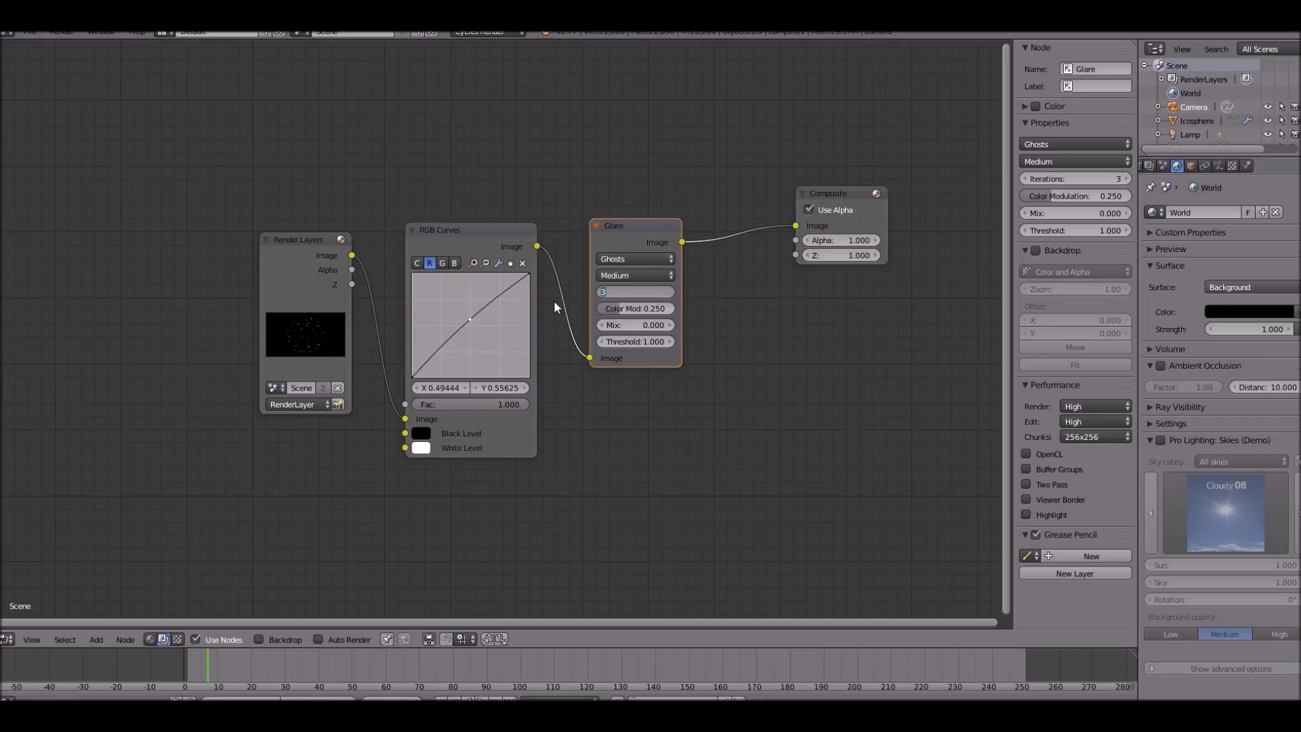
{"action": "left_click", "coordinate": [653, 275]}
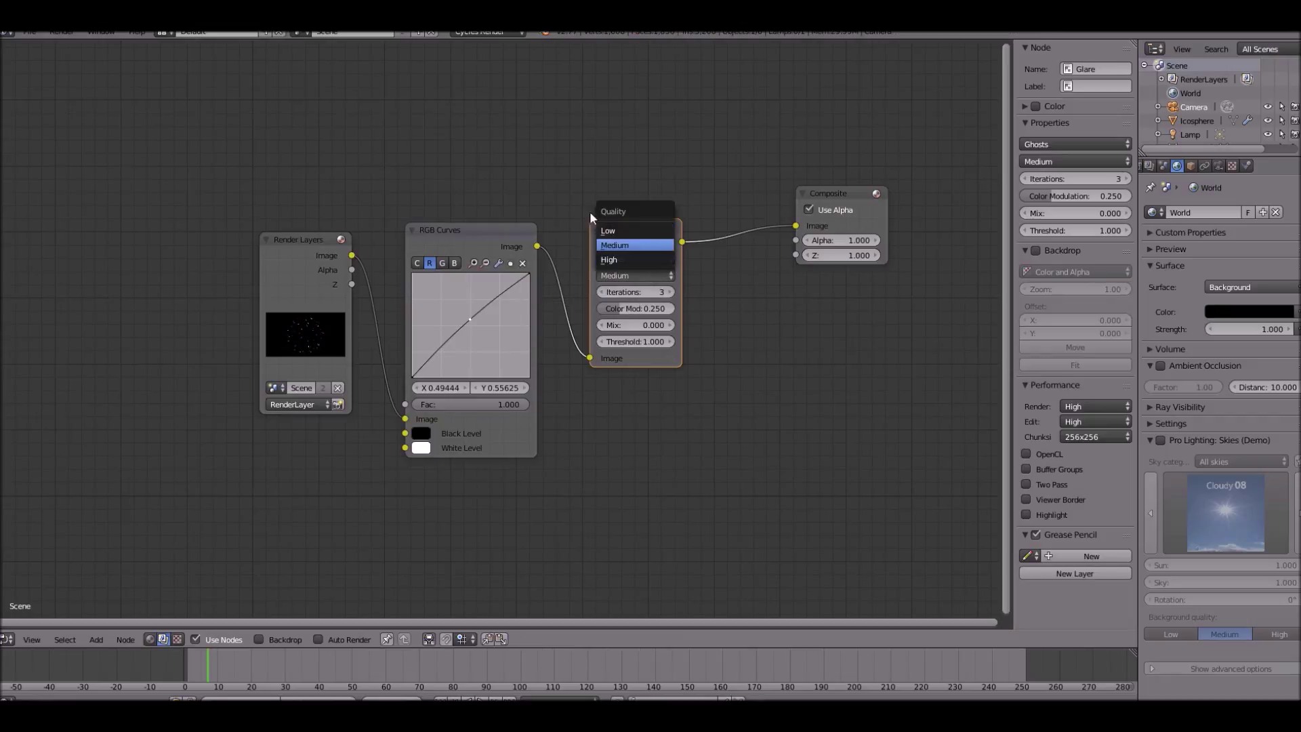
{"action": "left_click", "coordinate": [620, 259]}
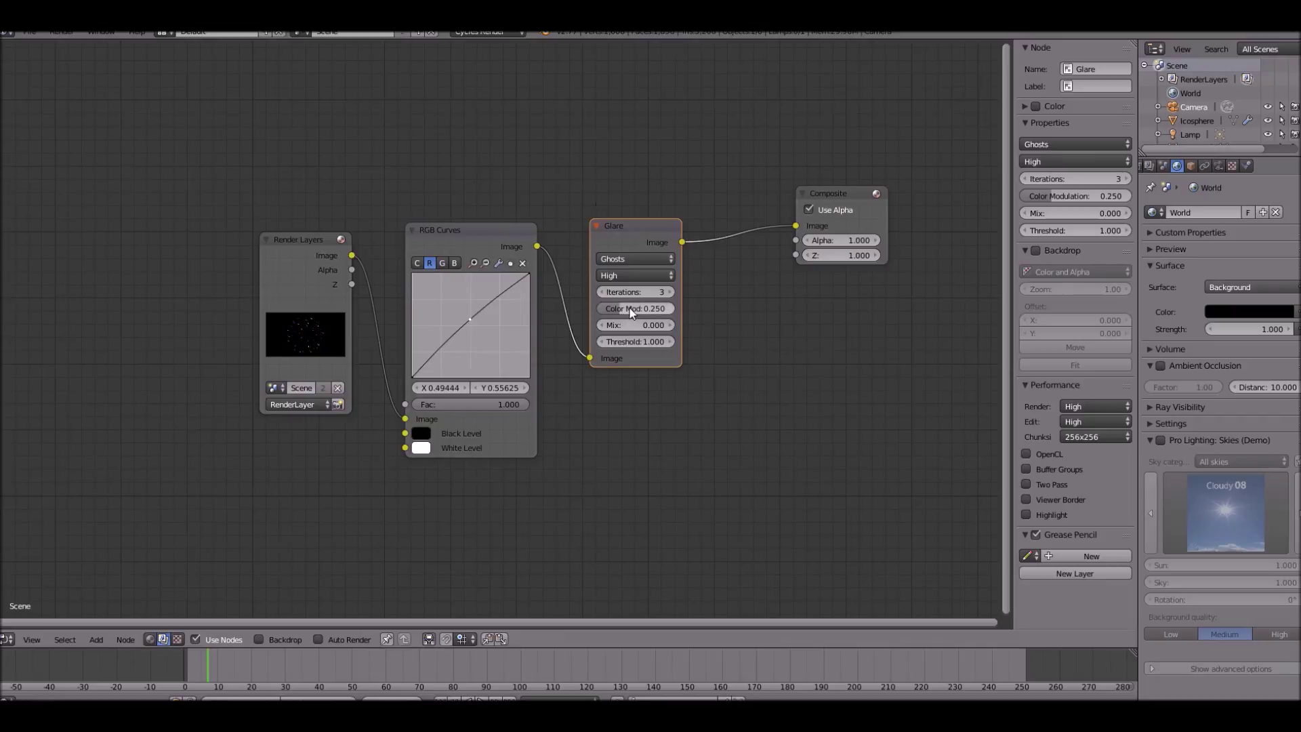
{"action": "left_click", "coordinate": [648, 340]}
{"action": "key", "text": "Return"}
{"action": "middle_click_drag", "start_coordinate": [680, 190], "coordinate": [579, 251]}
{"action": "left_click", "coordinate": [604, 226]}
{"action": "left_click_drag", "start_coordinate": [604, 226], "coordinate": [765, 218]}
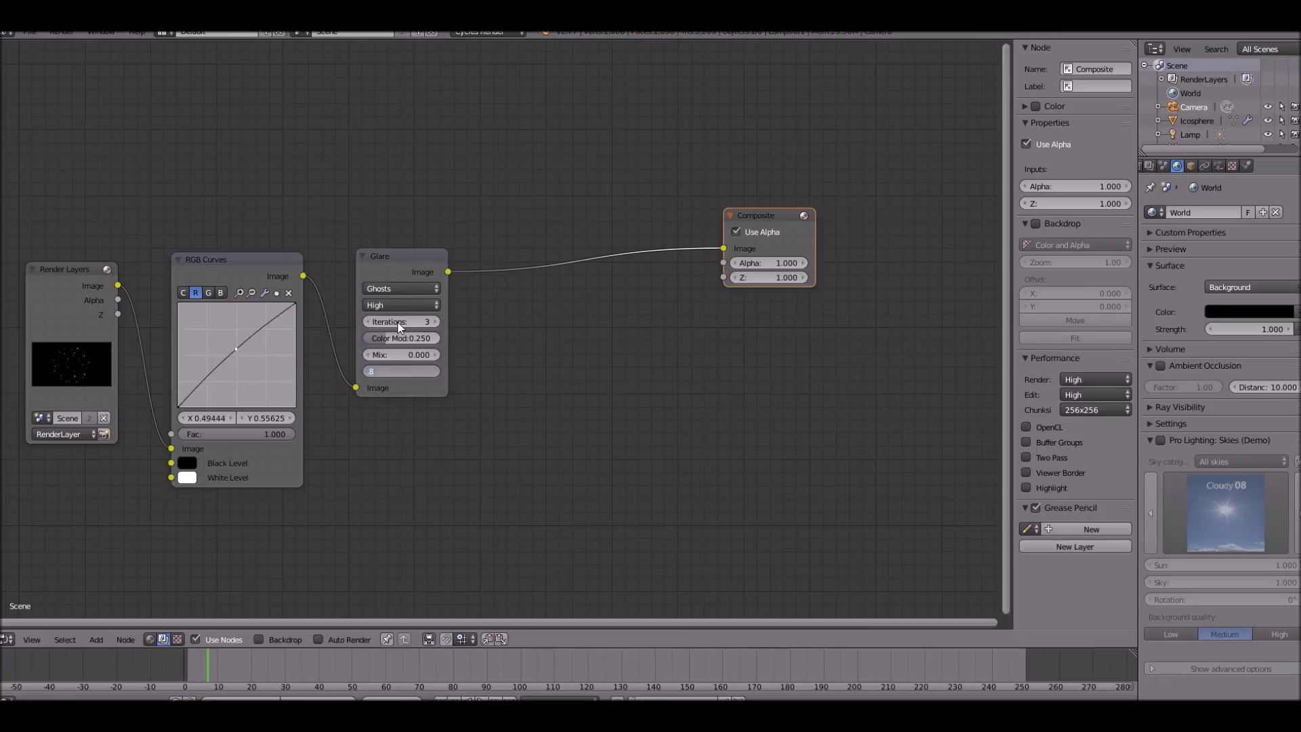
{"action": "type", "text": ".8"}
{"action": "key", "text": "Return"}
{"action": "left_click", "coordinate": [519, 286]}
- Insert a Blur node after the Glare with X and Y size 3
{"action": "key", "text": "space"}
{"action": "type", "text": "blur"}
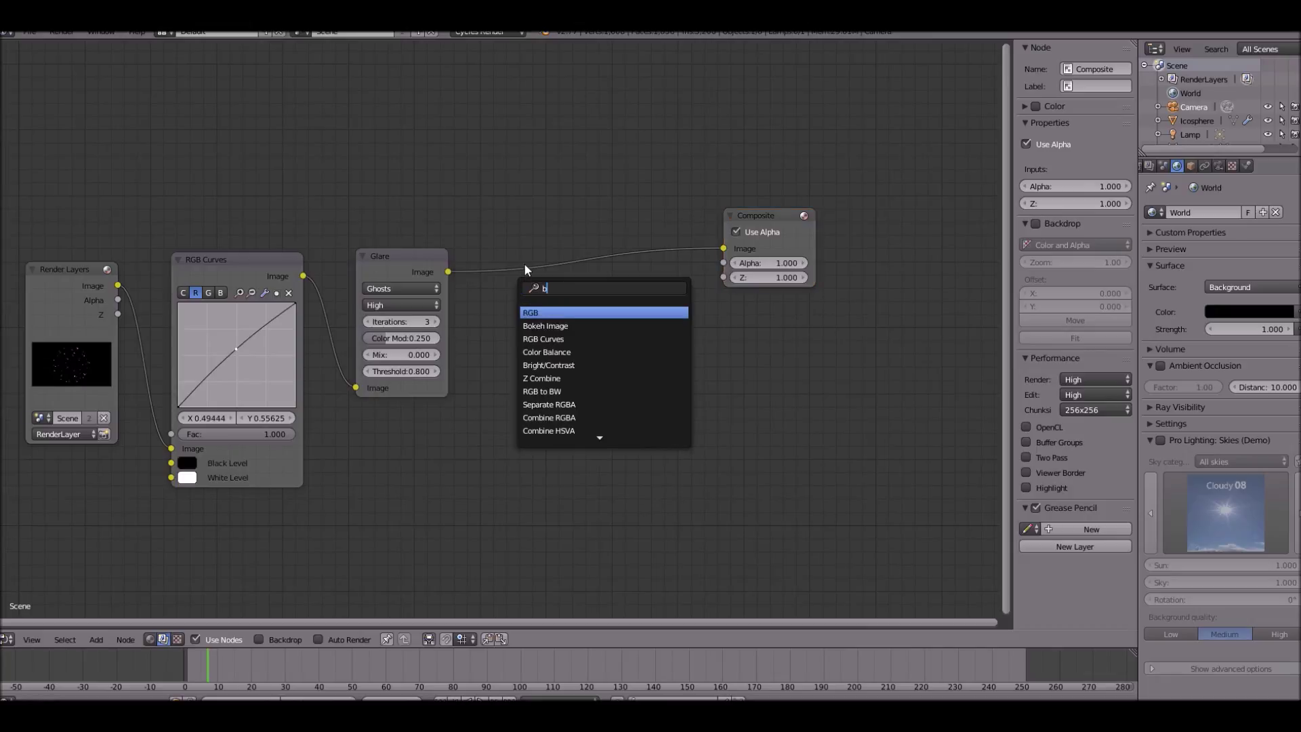
{"action": "key", "text": "Return"}
{"action": "left_click", "coordinate": [475, 157]}
{"action": "left_click", "coordinate": [540, 298]}
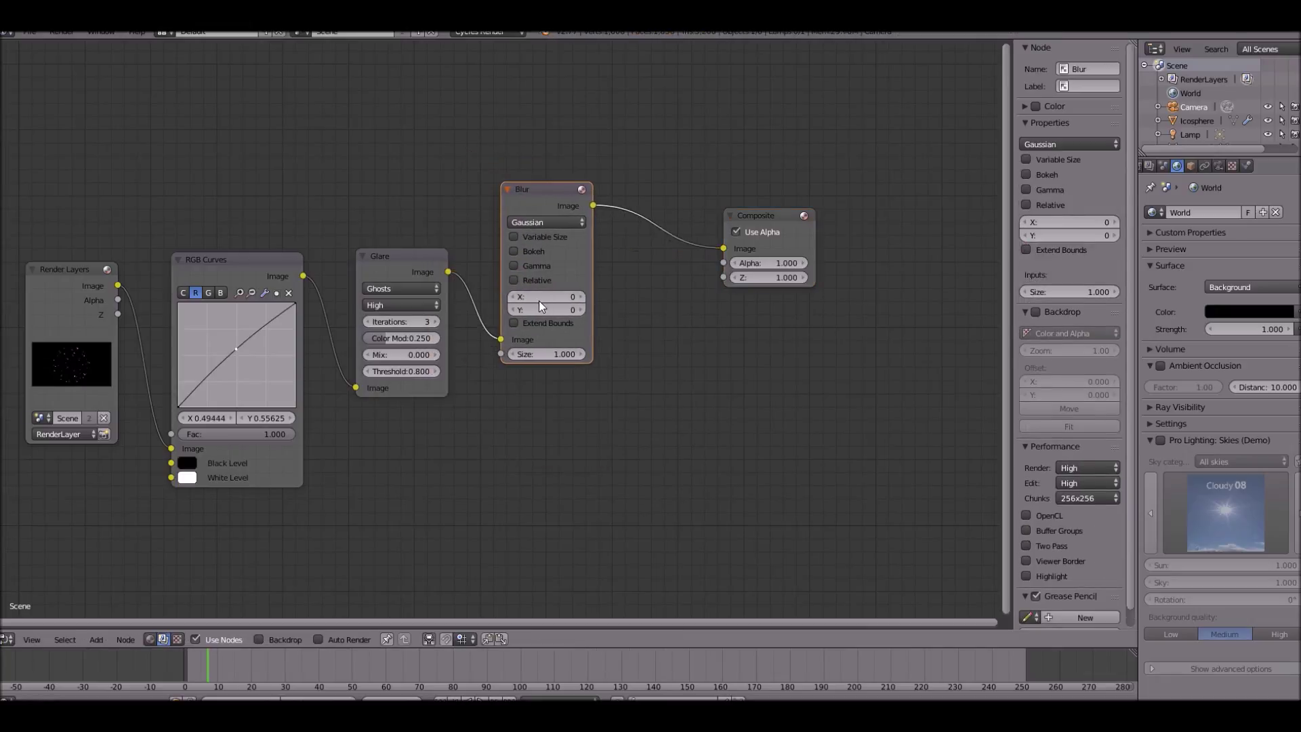
{"action": "type", "text": "3"}
{"action": "key", "text": "Return"}
{"action": "left_click_drag", "start_coordinate": [553, 313], "coordinate": [621, 337]}
{"action": "middle_click_drag", "start_coordinate": [679, 262], "coordinate": [498, 323]}
{"action": "left_click", "coordinate": [553, 290]}
{"action": "left_click_drag", "start_coordinate": [560, 287], "coordinate": [752, 229]}
- Add a second Glare between Blur and Composite as Streaks with threshold 0.5
{"action": "key", "text": "shift+a"}
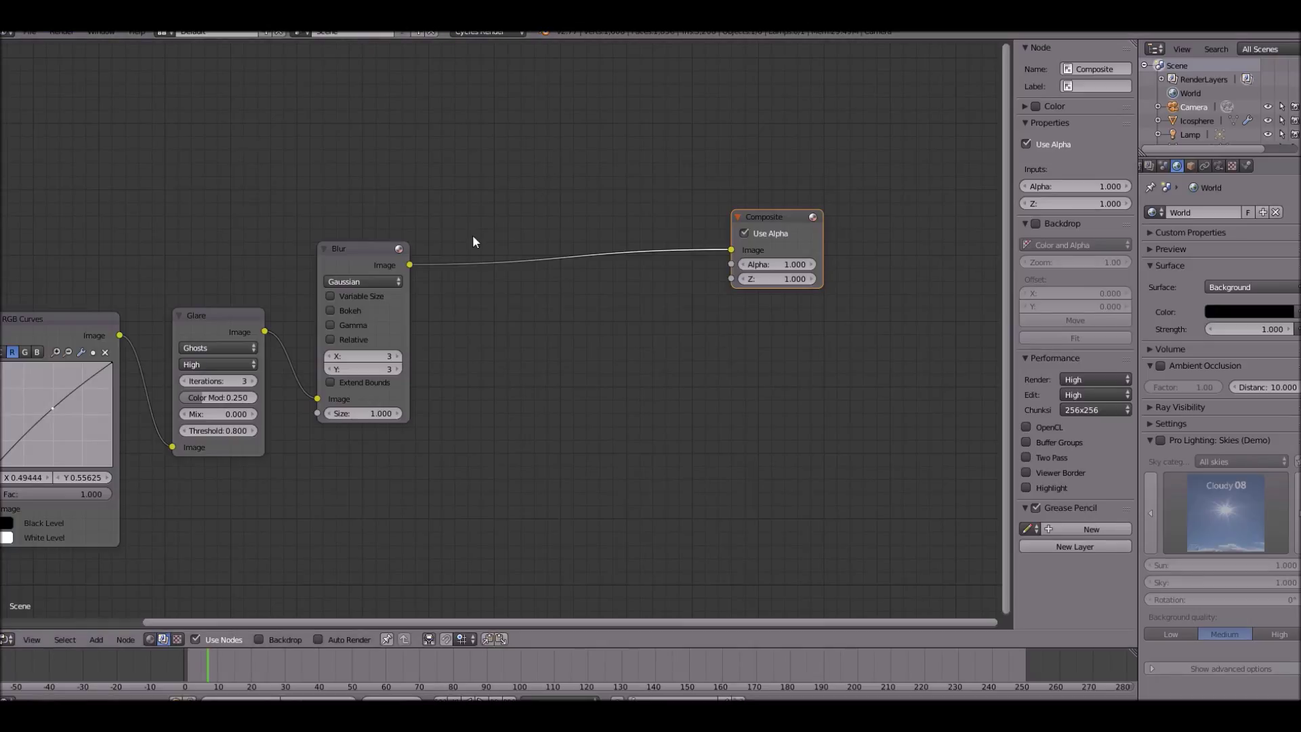
{"action": "key", "text": "ctrl+f"}
{"action": "type", "text": "gla"}
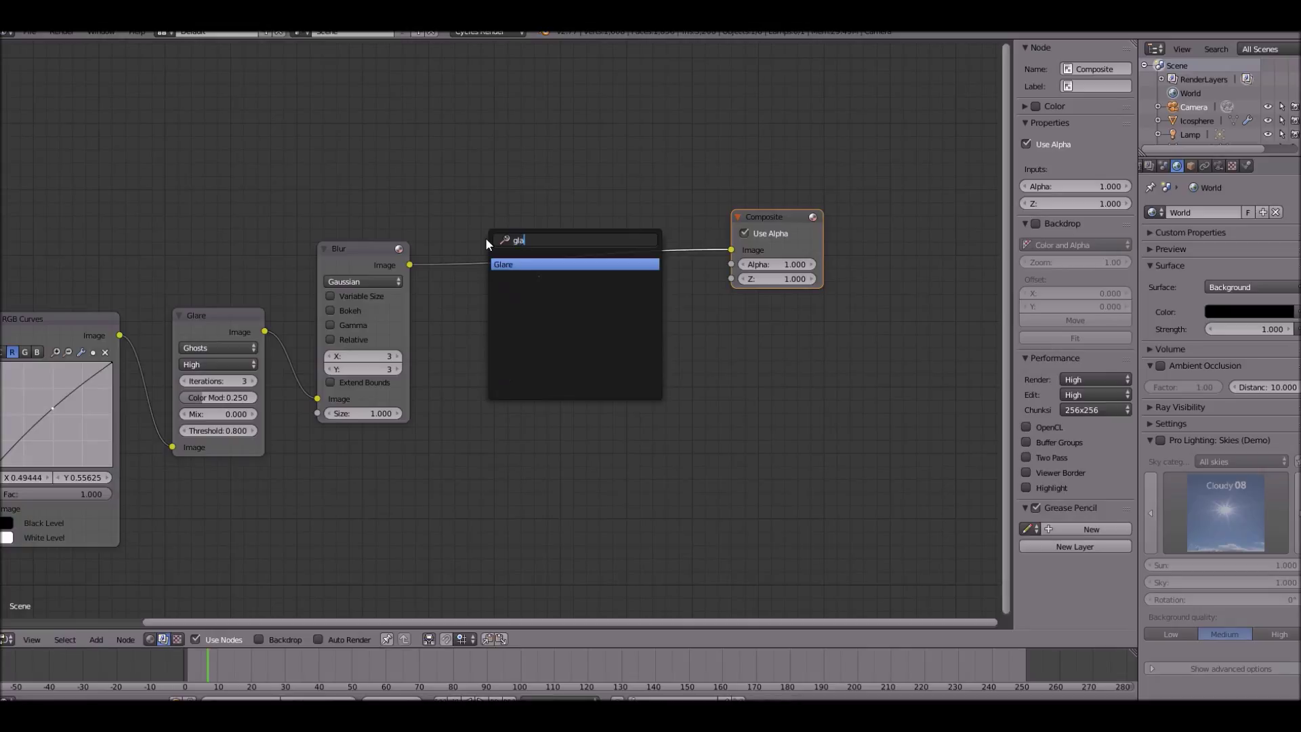
{"action": "key", "text": "Return"}
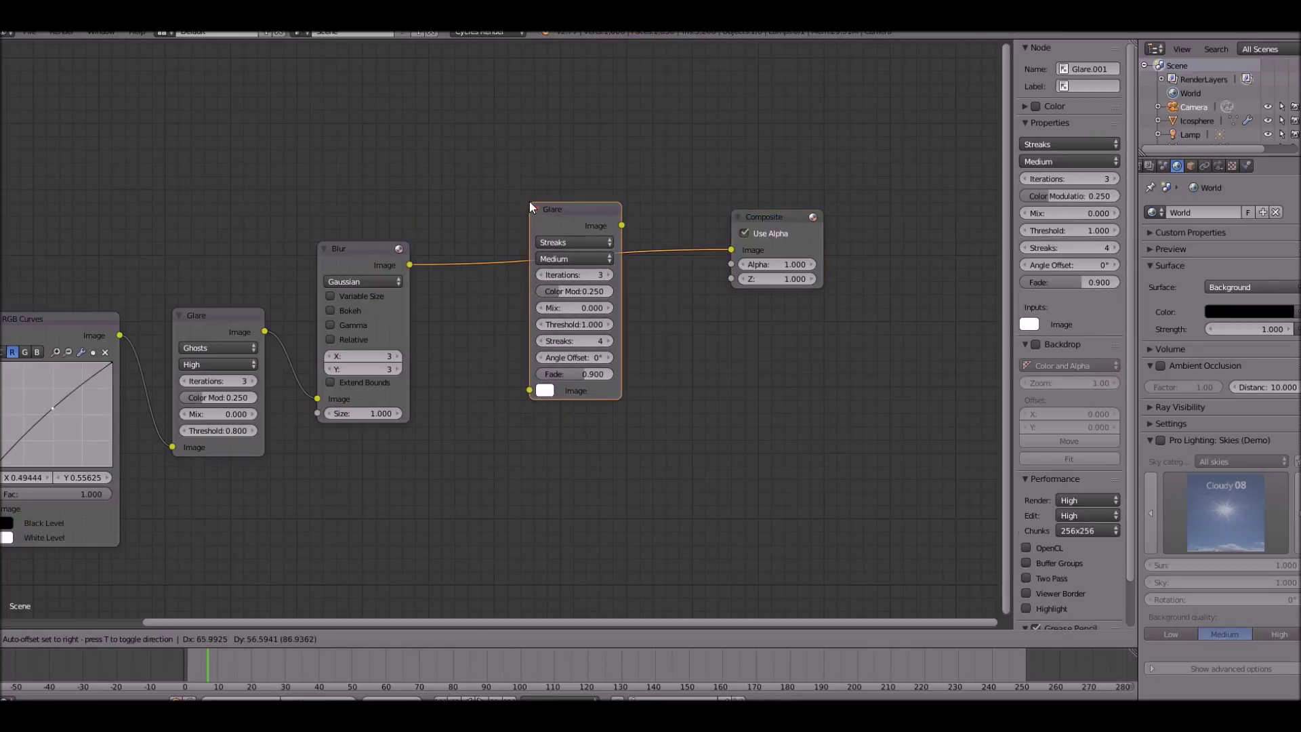
{"action": "left_click", "coordinate": [530, 206]}
{"action": "left_click_drag", "start_coordinate": [554, 223], "coordinate": [507, 242]}
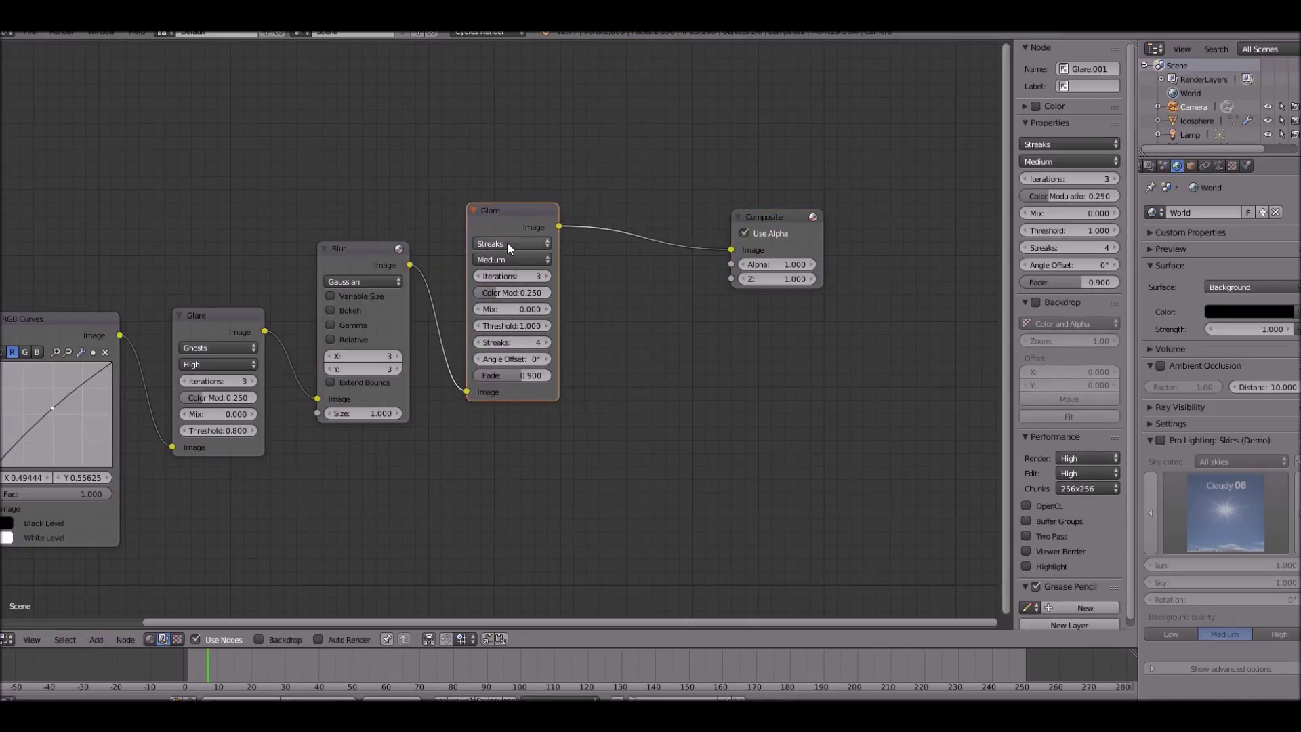
{"action": "left_click", "coordinate": [510, 245]}
{"action": "type", "text": "0.5"}
{"action": "key", "text": "Return"}
- Give the Streaks glare 5 streaks and threshold 0.25, then move Composite right
{"action": "left_click", "coordinate": [546, 341]}
{"action": "left_click", "coordinate": [531, 322]}
{"action": "type", "text": "25"}
{"action": "key", "text": "Return"}
{"action": "left_click_drag", "start_coordinate": [767, 222], "coordinate": [886, 219]}
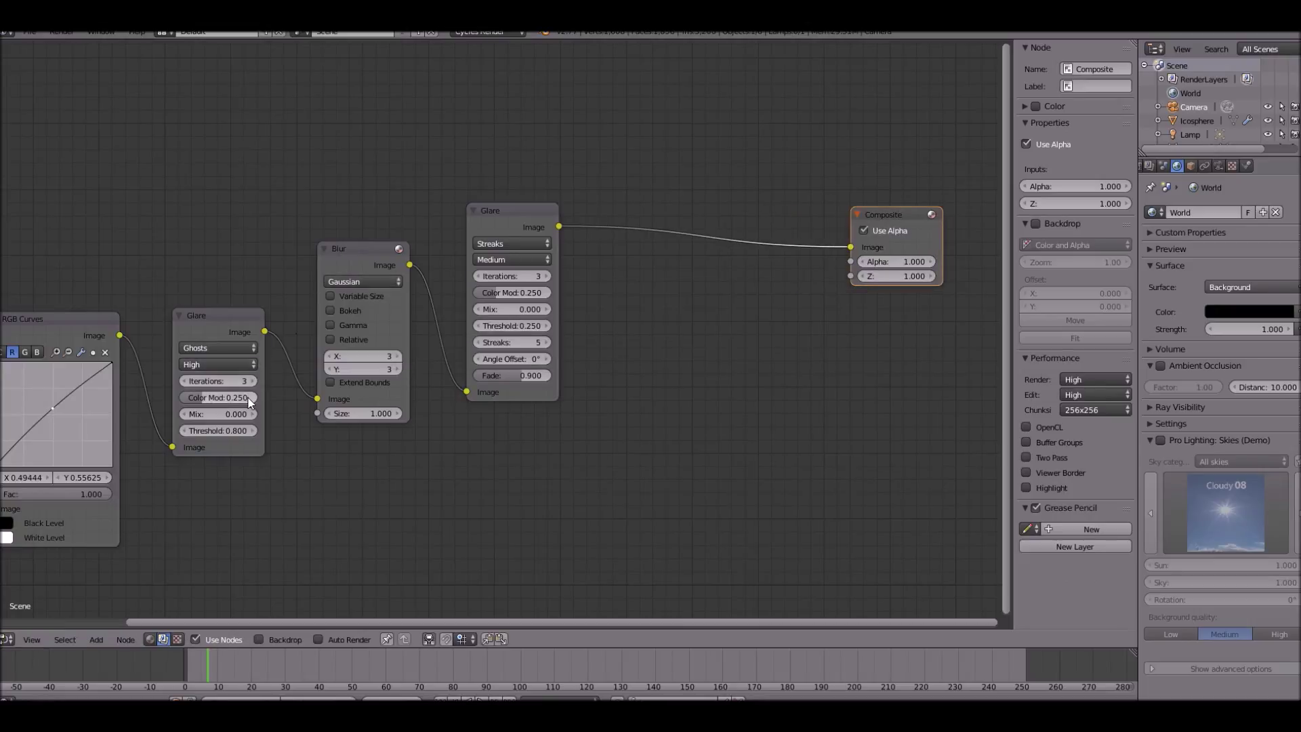
{"action": "scroll", "coordinate": [427, 400], "scroll_direction": "down", "scroll_amount": 1}
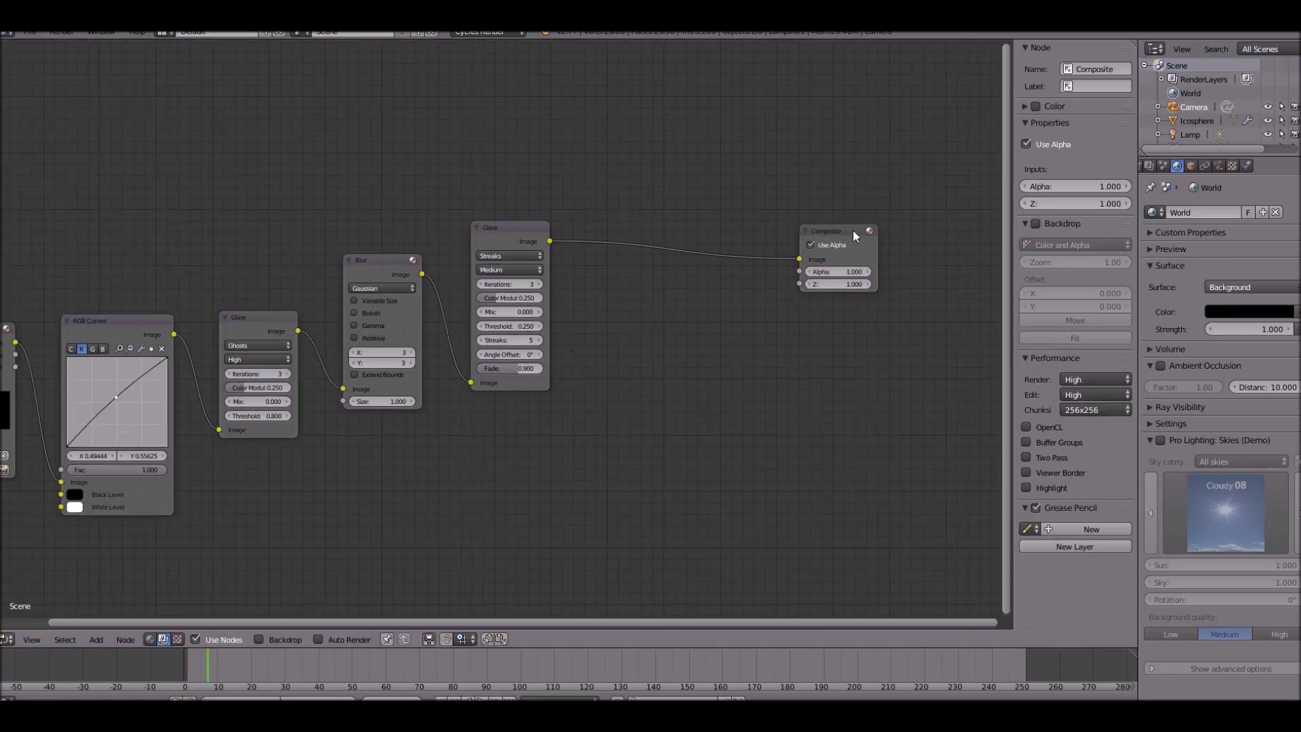
- Reposition the Composite node and enable the Backdrop behind the nodes
{"action": "left_click_drag", "start_coordinate": [852, 232], "coordinate": [778, 235]}
{"action": "key", "text": "shift+a"}
{"action": "left_click", "coordinate": [737, 242]}
{"action": "key", "text": "Escape"}
{"action": "key", "text": "shift+a"}
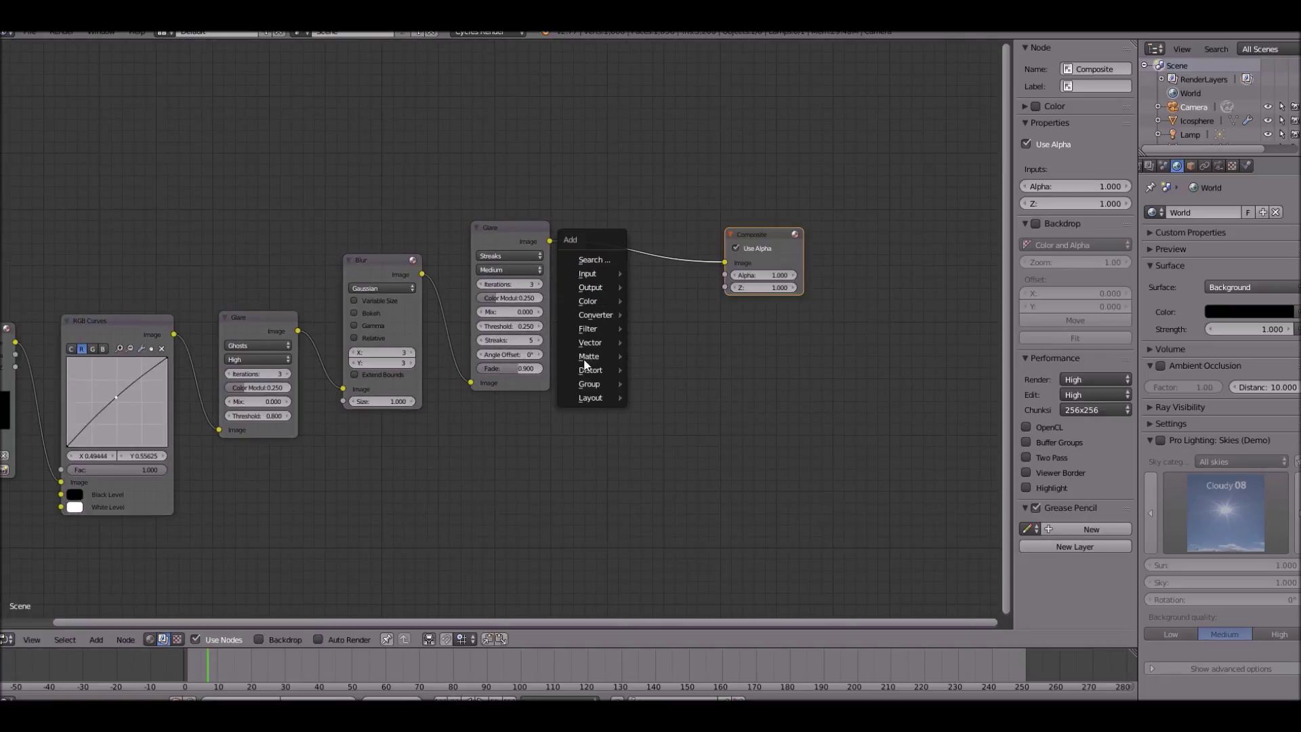
{"action": "scroll", "coordinate": [194, 461], "scroll_direction": "down", "scroll_amount": 4}
{"action": "scroll", "coordinate": [136, 384], "scroll_direction": "up", "scroll_amount": 2}
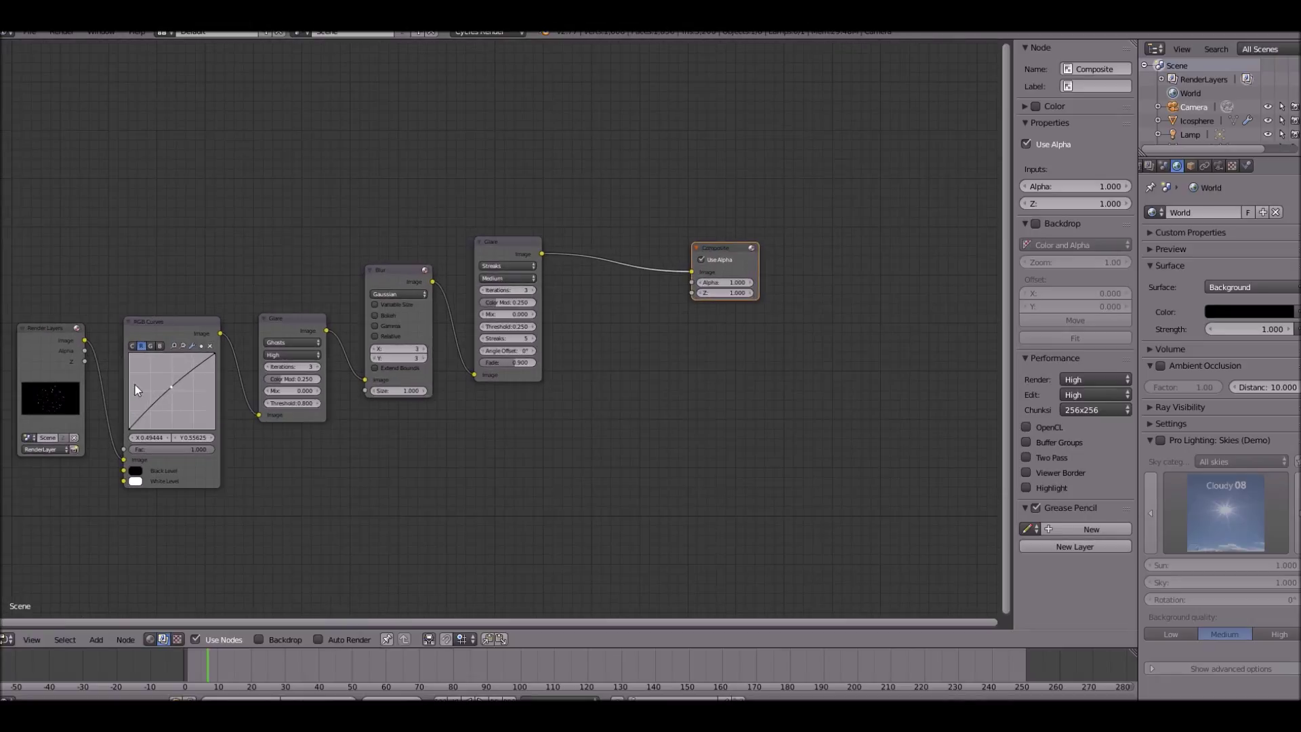
{"action": "left_click", "coordinate": [258, 639]}
{"action": "scroll", "coordinate": [328, 519], "scroll_direction": "up", "scroll_amount": 1}
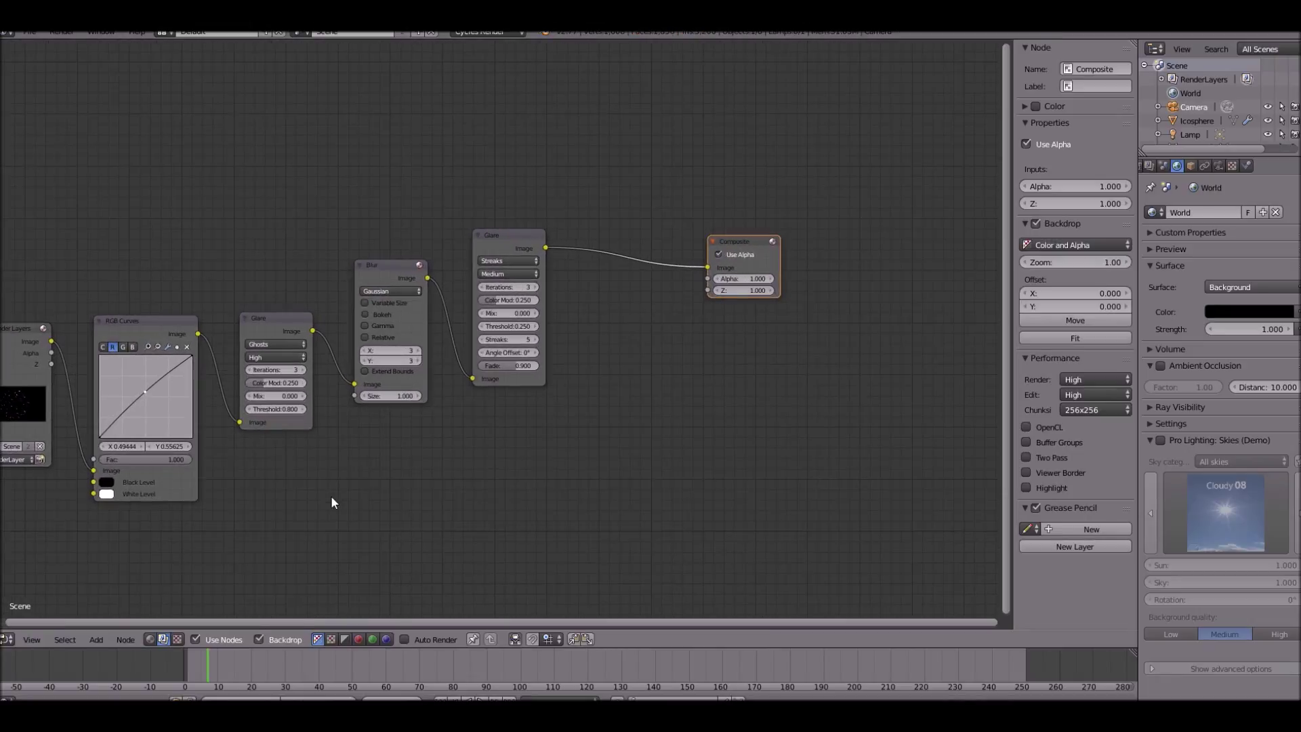
{"action": "middle_click_drag", "start_coordinate": [320, 488], "coordinate": [368, 349]}
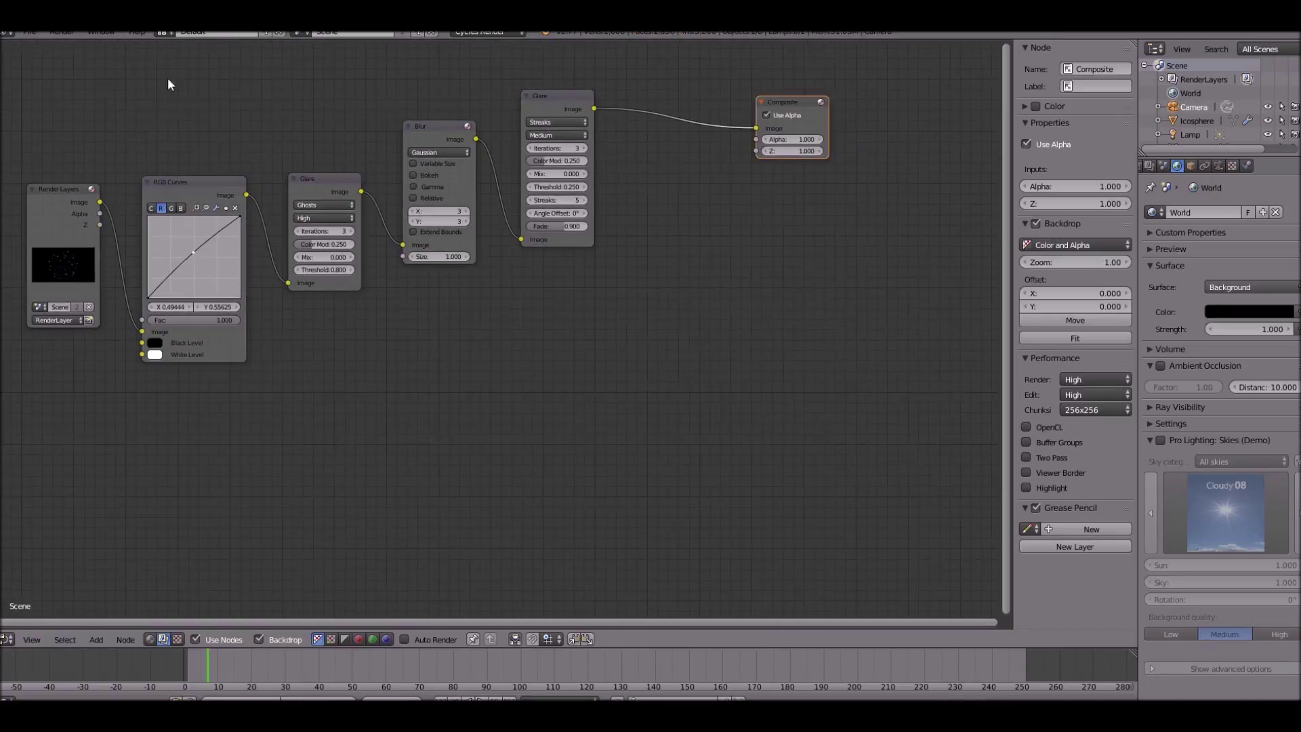
- Render the current frame to preview the star-streaked glare on the sparks
{"action": "left_click", "coordinate": [62, 32]}
{"action": "left_click", "coordinate": [70, 43]}
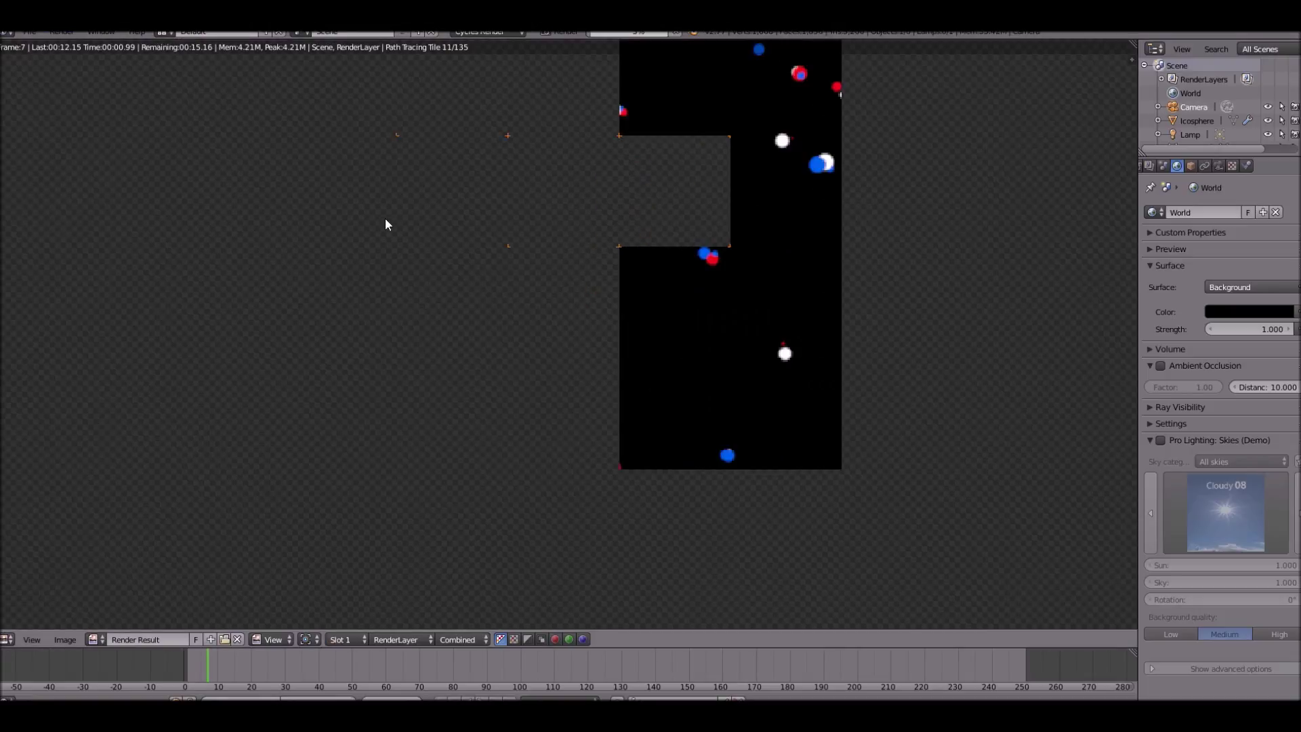
{"action": "scroll", "coordinate": [385, 219], "scroll_direction": "down", "scroll_amount": 4}
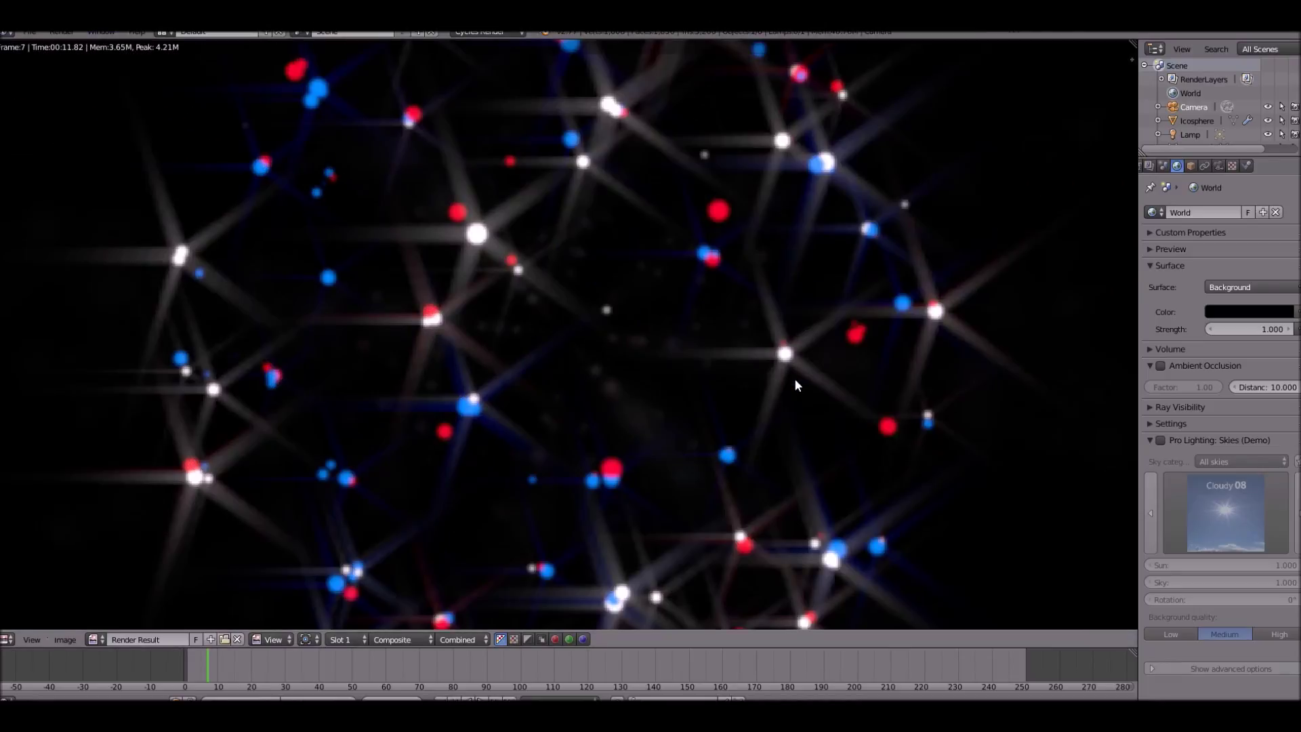
{"action": "scroll", "coordinate": [794, 378], "scroll_direction": "down", "scroll_amount": 3}
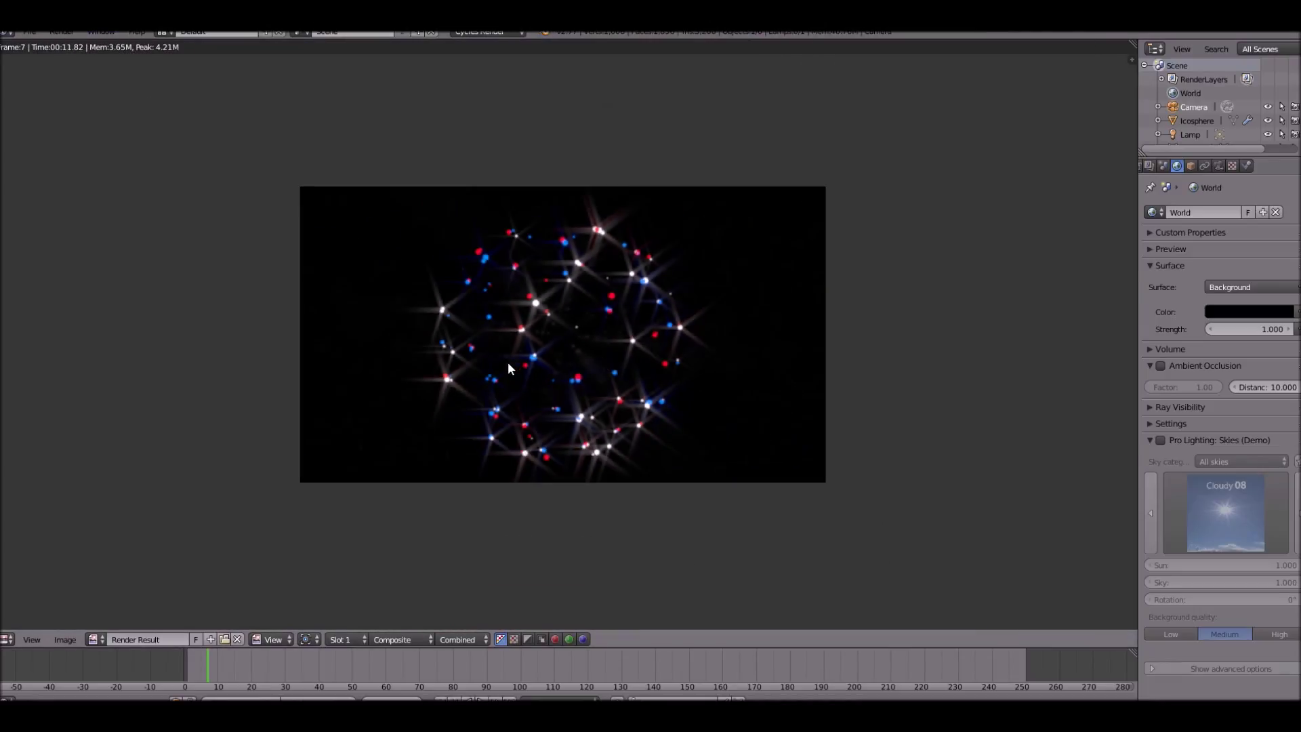
{"action": "left_click", "coordinate": [6, 639]}
- Return to the compositing node tree, then delete a Movie Clip node added by mistake
{"action": "left_click", "coordinate": [75, 475]}
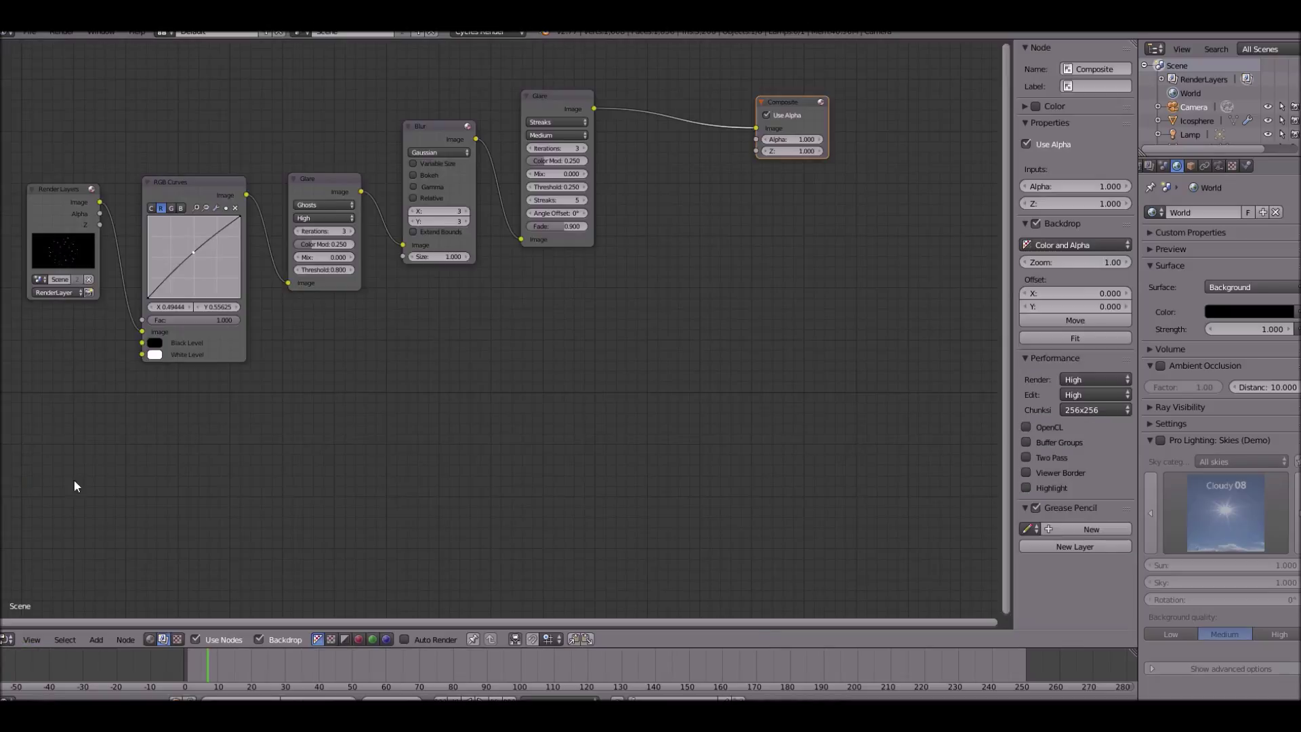
{"action": "scroll", "coordinate": [342, 595], "scroll_direction": "down", "scroll_amount": 2}
{"action": "middle_click_drag", "start_coordinate": [352, 594], "coordinate": [364, 602]}
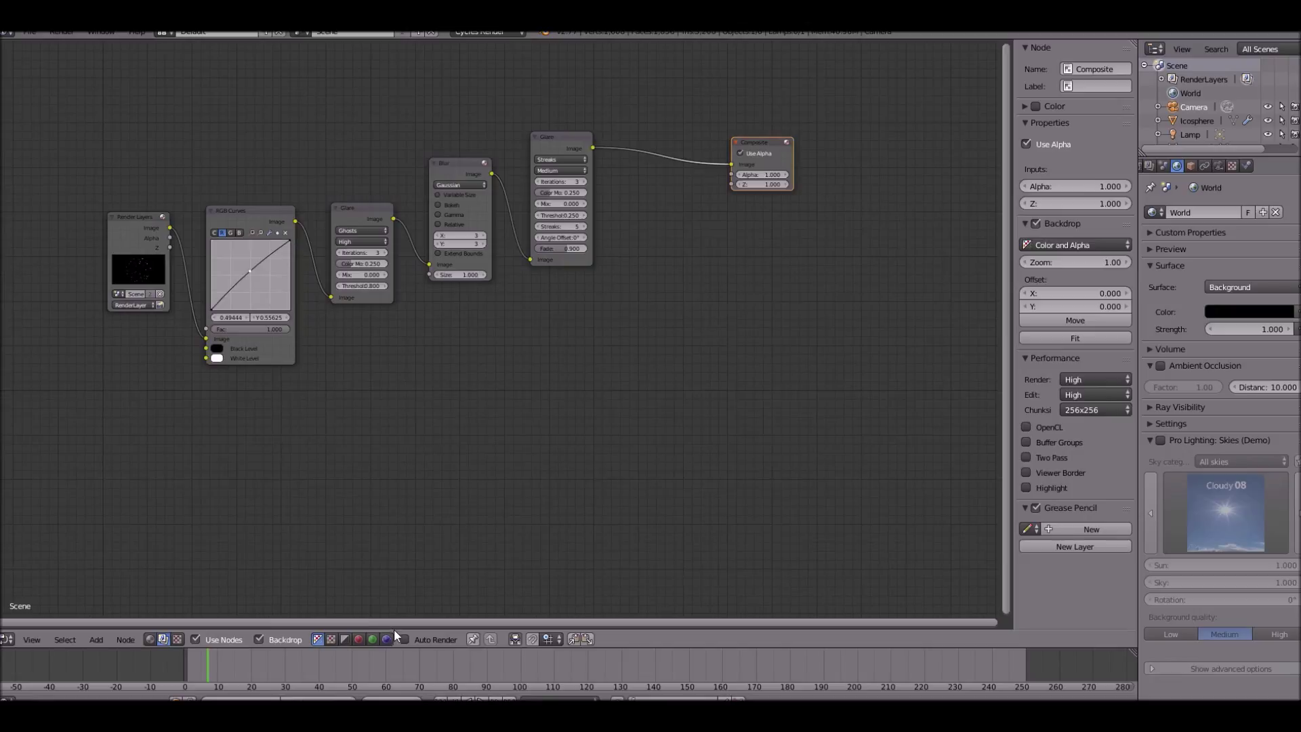
{"action": "scroll", "coordinate": [232, 470], "scroll_direction": "up", "scroll_amount": 2}
{"action": "middle_click_drag", "start_coordinate": [282, 460], "coordinate": [239, 628]}
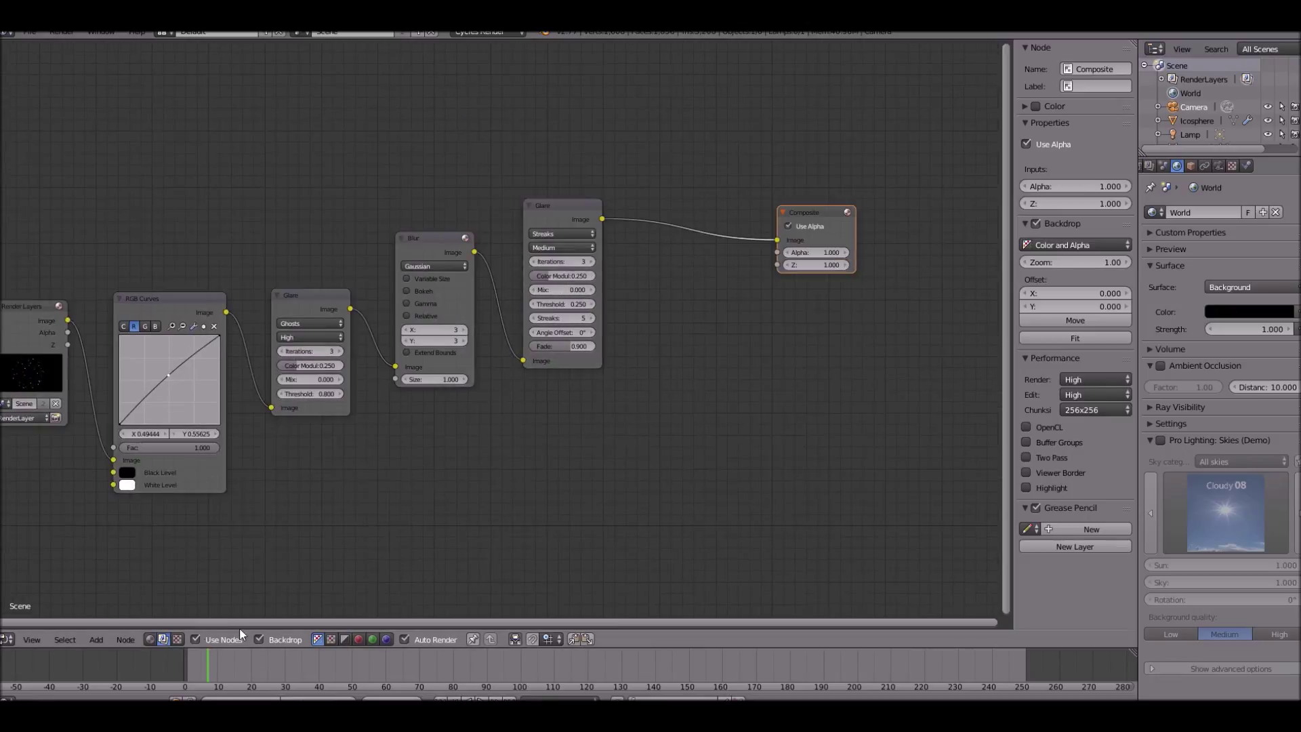
{"action": "key", "text": "a"}
{"action": "middle_click_drag", "start_coordinate": [433, 322], "coordinate": [460, 274]}
{"action": "key", "text": "shift+a"}
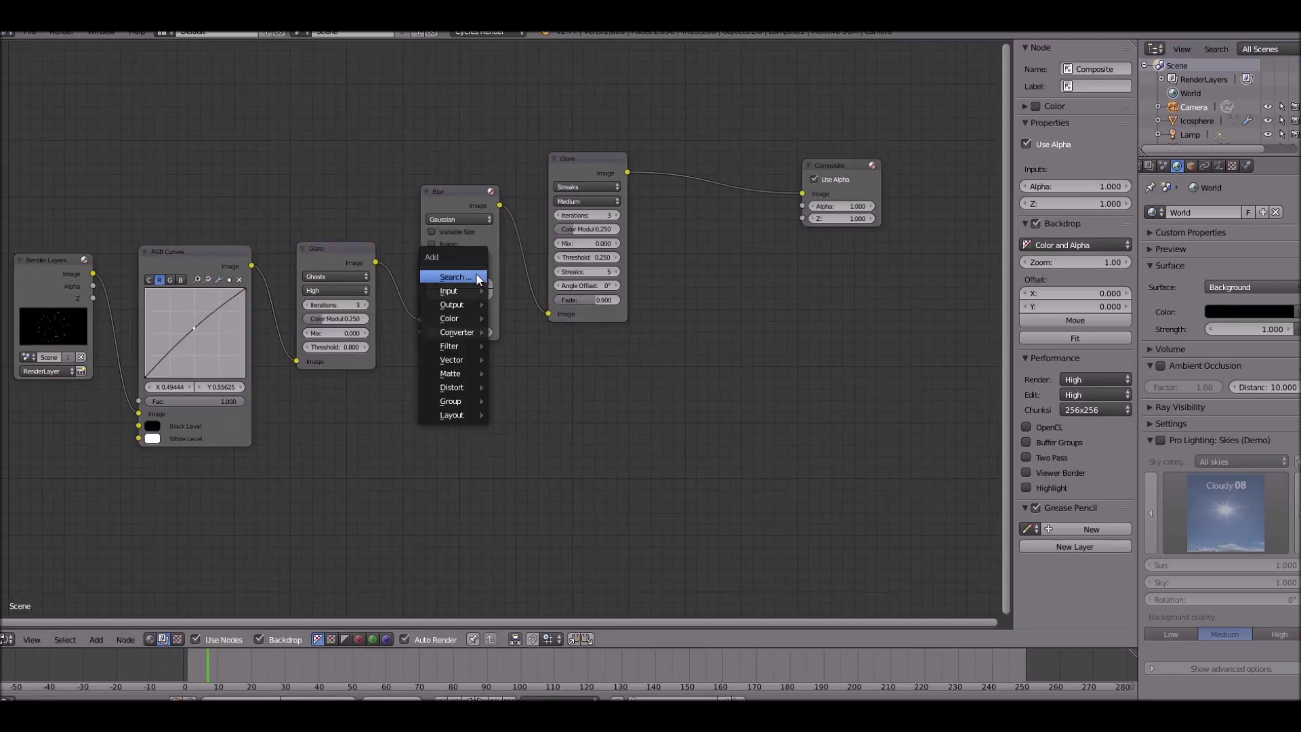
{"action": "left_click", "coordinate": [476, 271]}
{"action": "type", "text": "vi"}
{"action": "key", "text": "Return"}
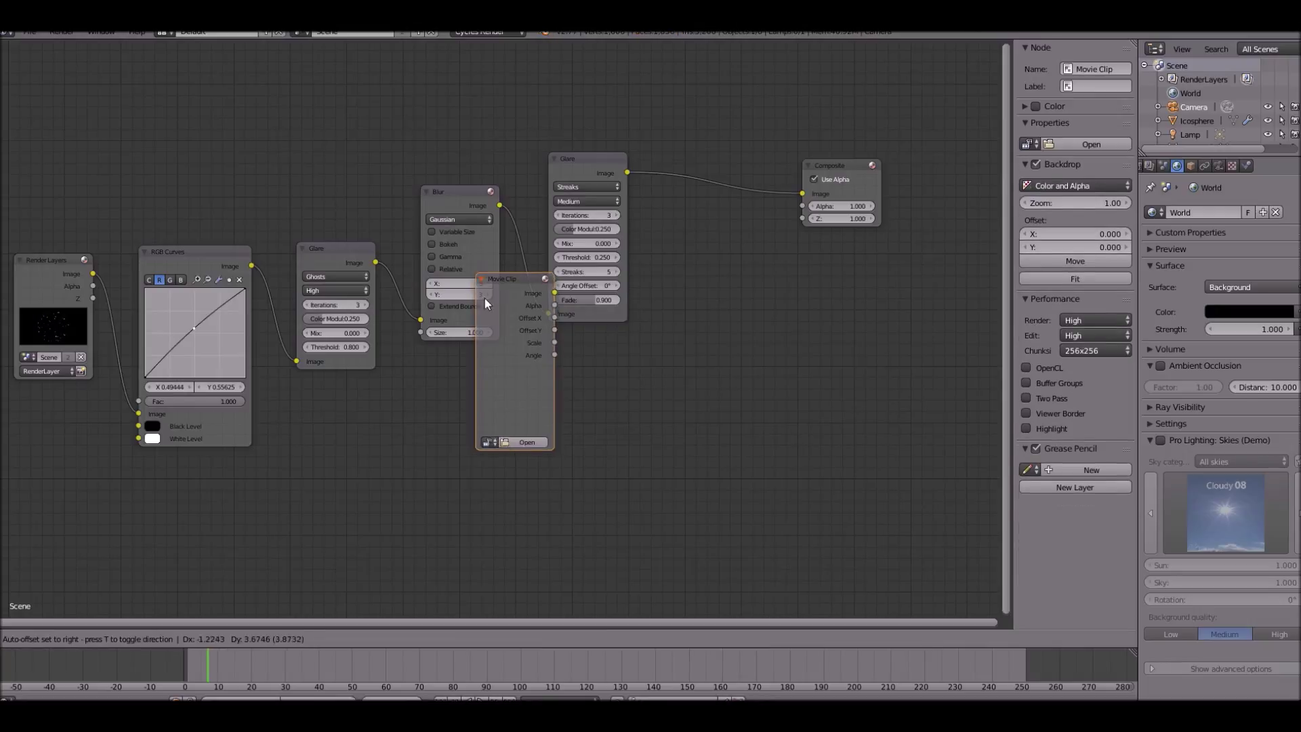
{"action": "left_click", "coordinate": [620, 384]}
{"action": "key", "text": "x"}
- Add a Viewer node and connect the Streaks Glare output to it
{"action": "key", "text": "shift+a"}
{"action": "left_click", "coordinate": [621, 385]}
{"action": "type", "text": "view"}
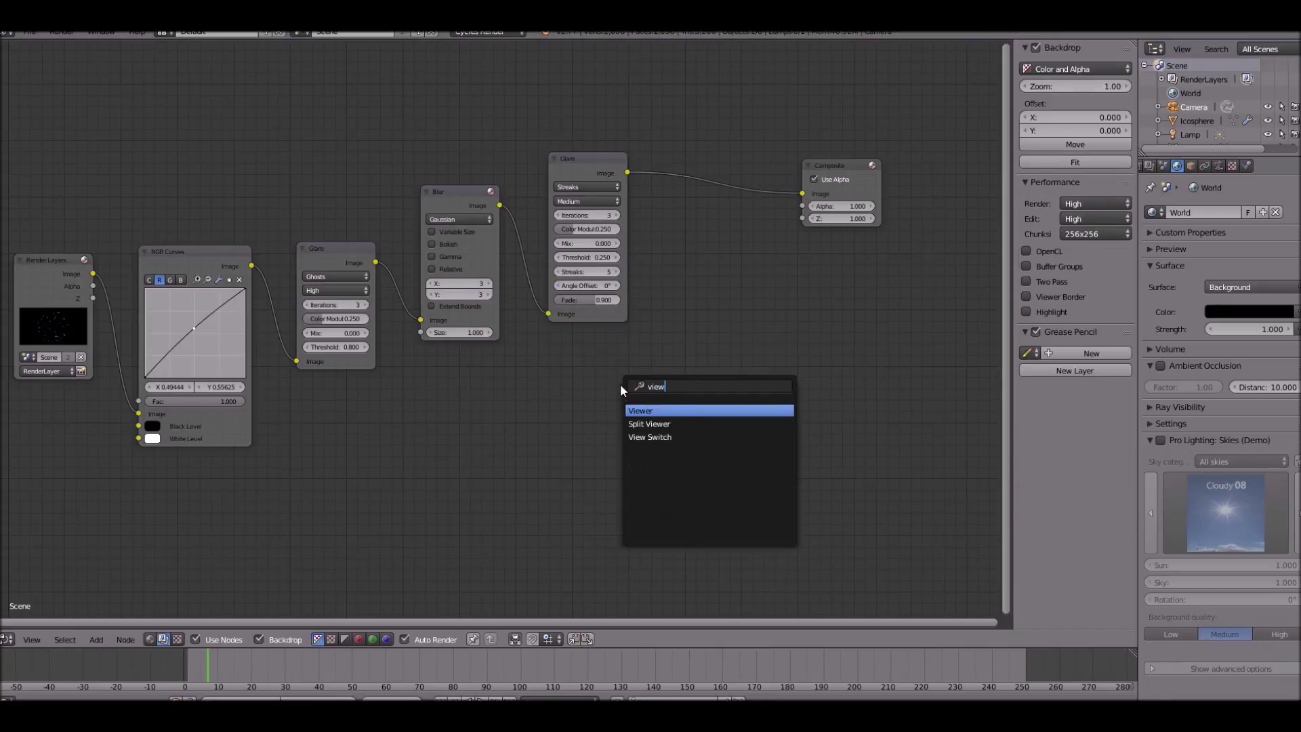
{"action": "key", "text": "Return"}
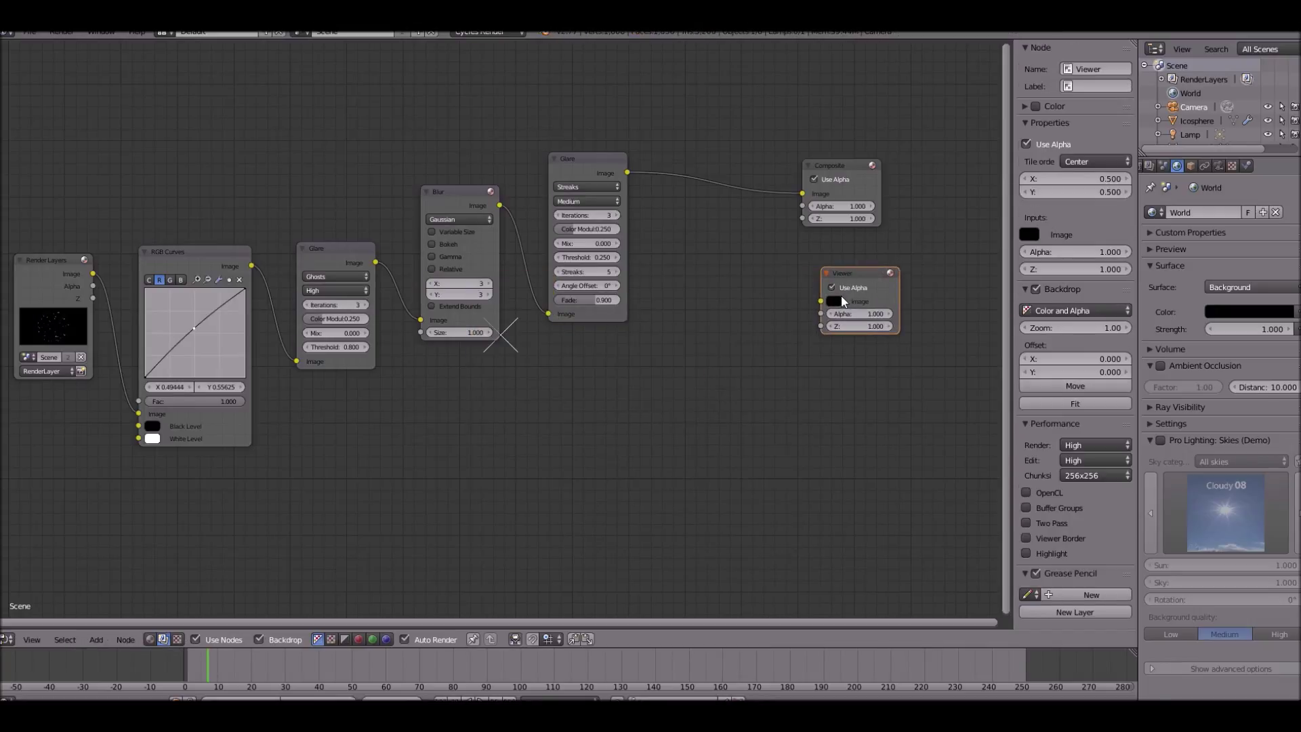
{"action": "left_click_drag", "start_coordinate": [821, 301], "coordinate": [628, 173]}
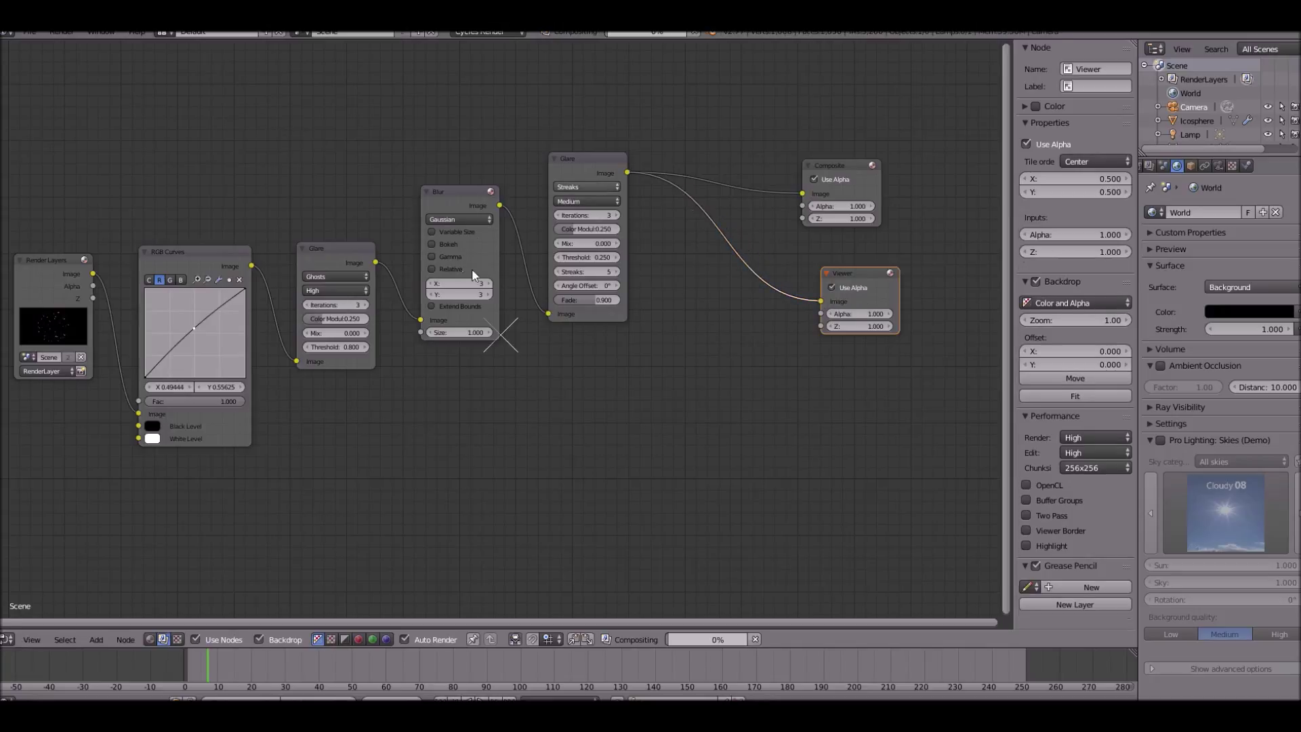
{"action": "scroll", "coordinate": [332, 310], "scroll_direction": "up", "scroll_amount": 1}
{"action": "scroll", "coordinate": [332, 310], "scroll_direction": "up", "scroll_amount": 5}
{"action": "scroll", "coordinate": [634, 328], "scroll_direction": "down", "scroll_amount": 4}
{"action": "middle_click_drag", "start_coordinate": [635, 328], "coordinate": [561, 340]}
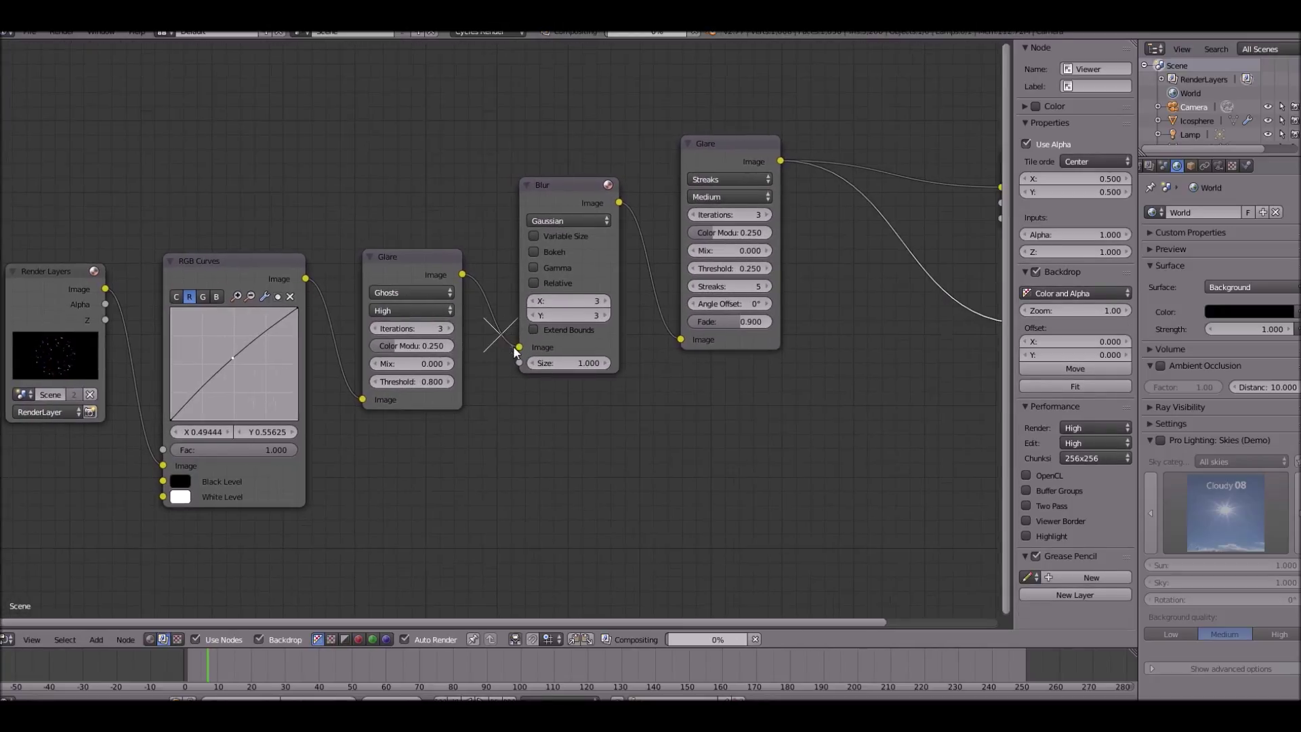
{"action": "scroll", "coordinate": [458, 295], "scroll_direction": "up", "scroll_amount": 3}
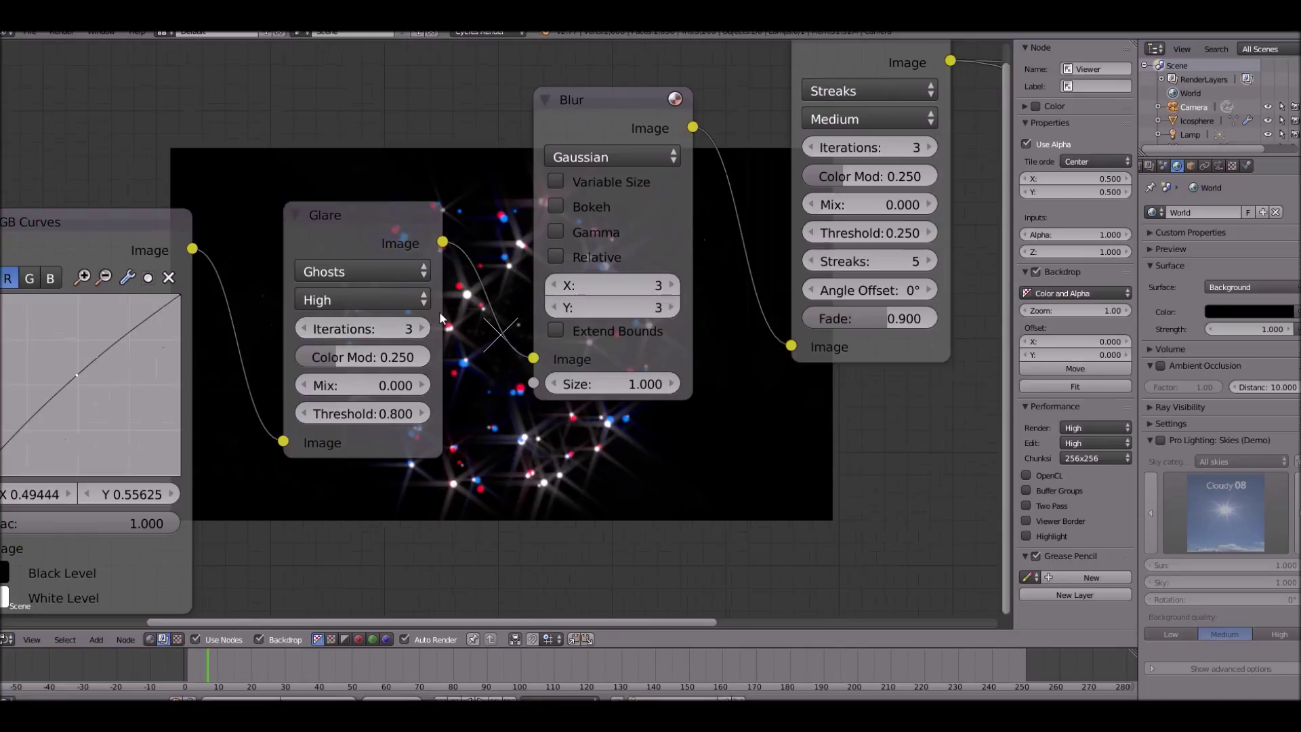
{"action": "middle_click_drag", "start_coordinate": [273, 340], "coordinate": [184, 349]}
{"action": "middle_click_drag", "start_coordinate": [523, 308], "coordinate": [248, 449]}
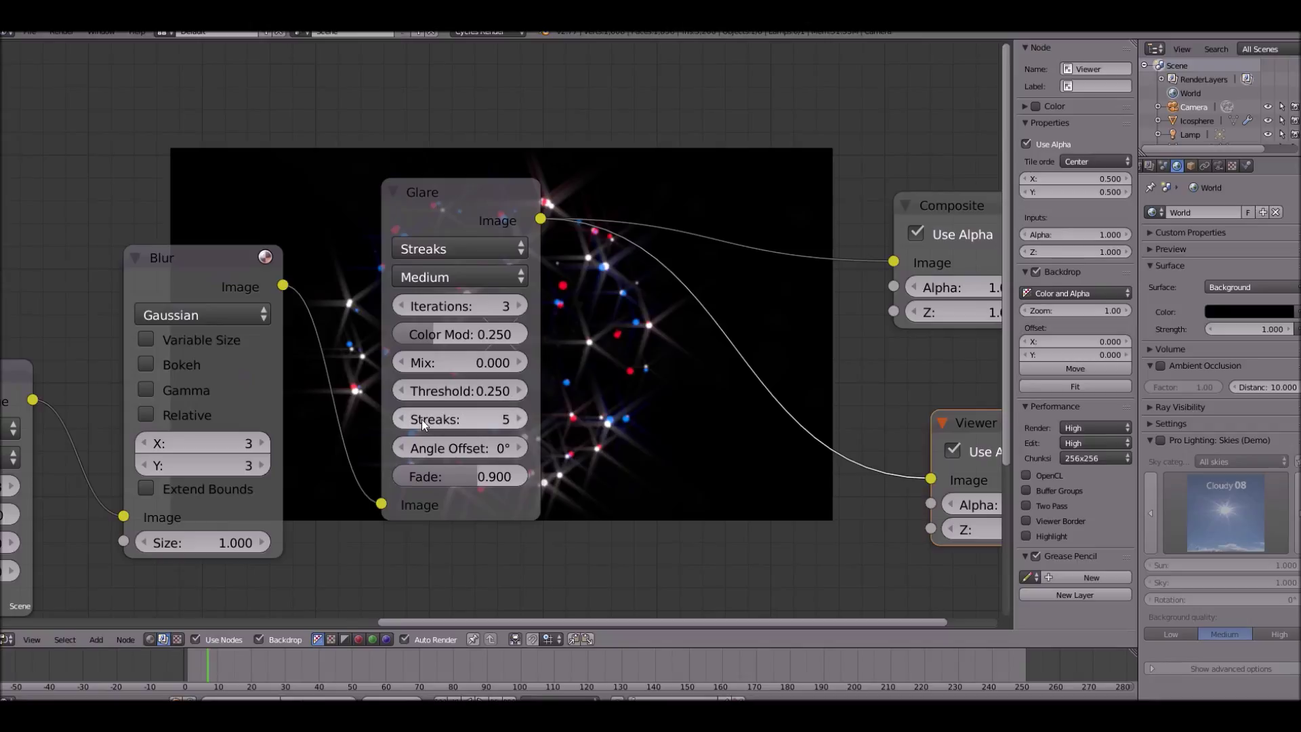
- Set the Streaks Glare node to 5 streaks with threshold 0.8
{"action": "left_click", "coordinate": [404, 419]}
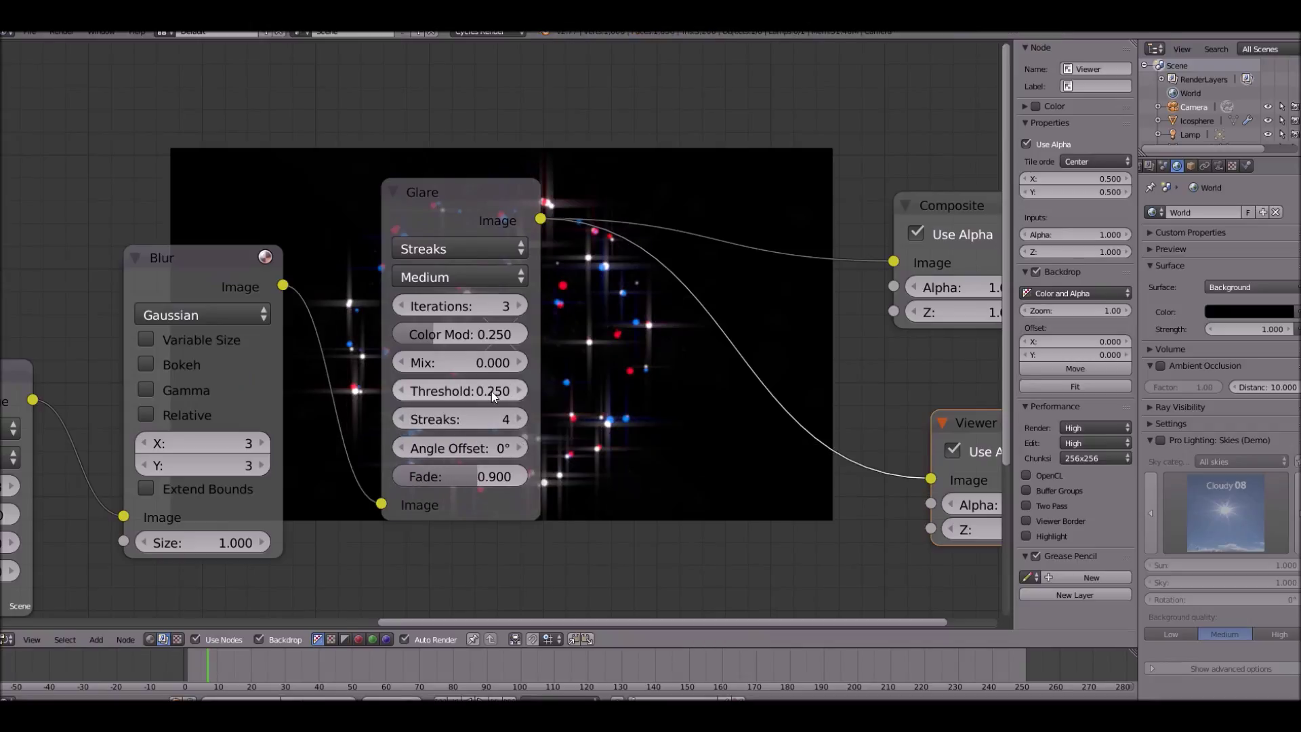
{"action": "left_click", "coordinate": [519, 419]}
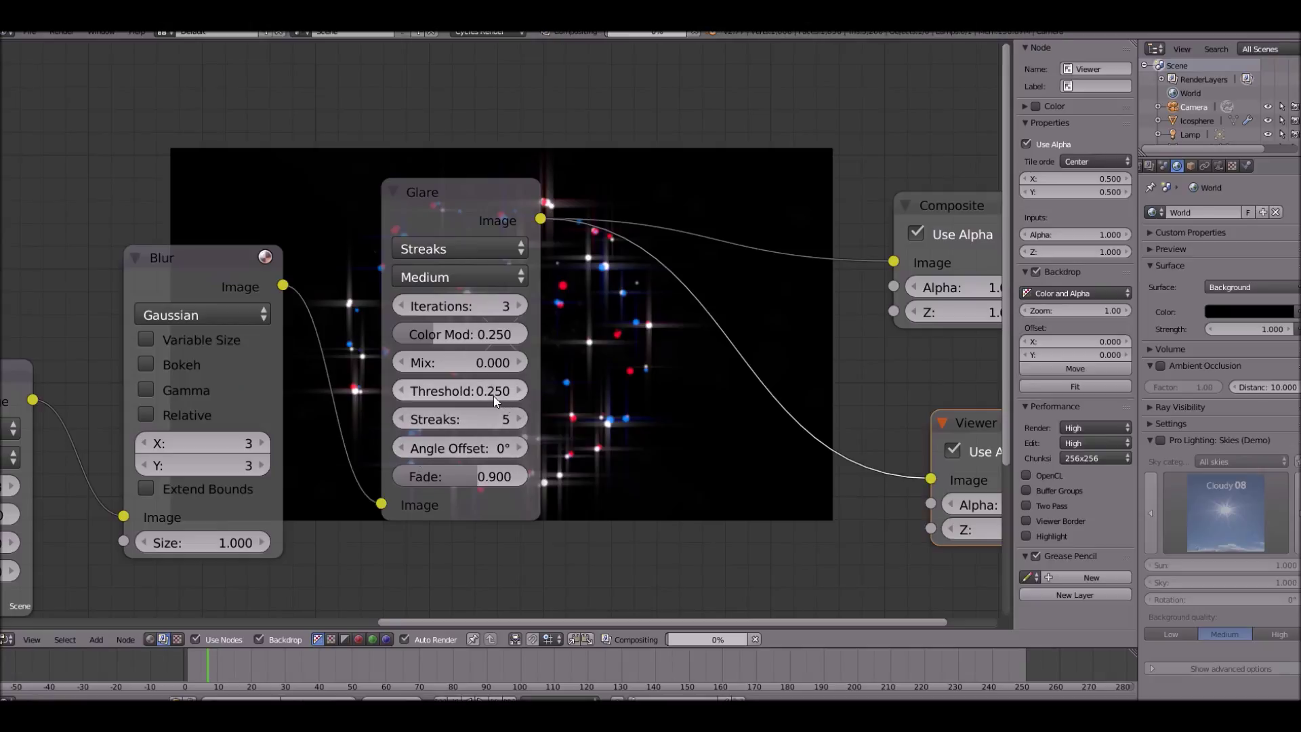
{"action": "left_click_drag", "start_coordinate": [490, 397], "coordinate": [494, 398]}
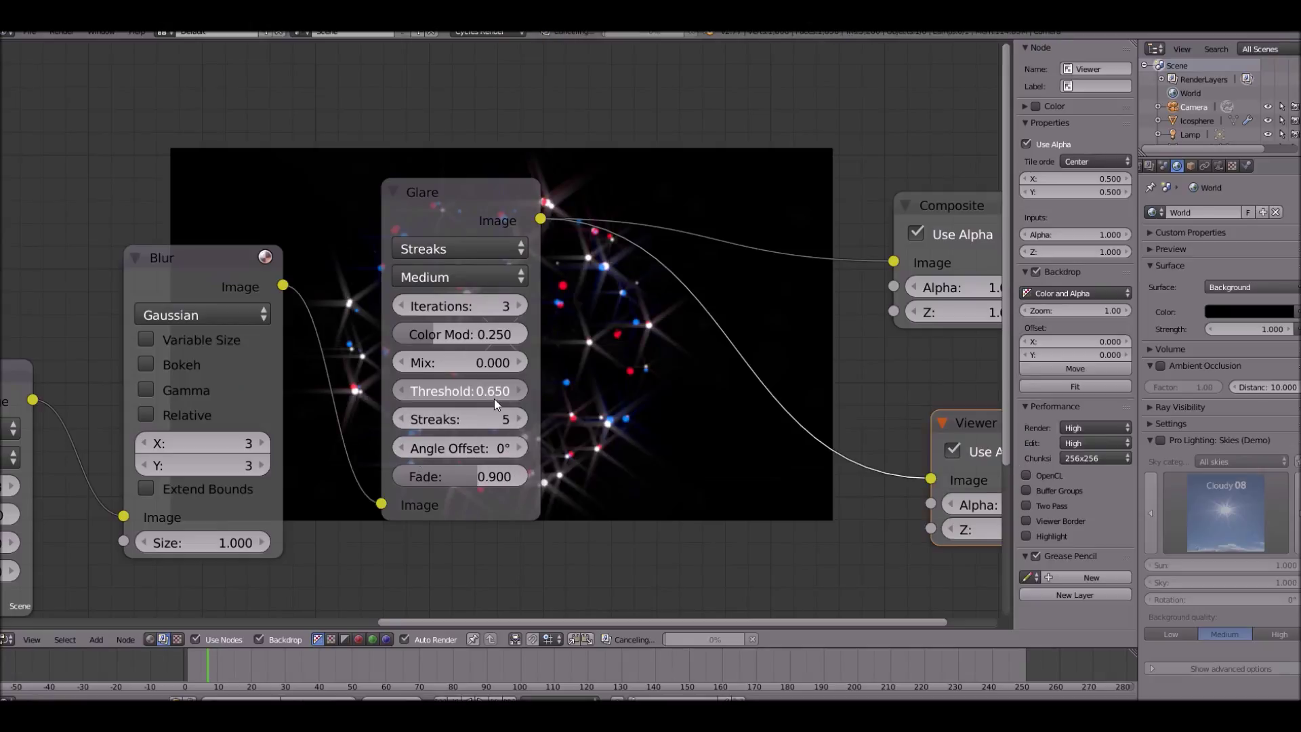
{"action": "left_click", "coordinate": [499, 403]}
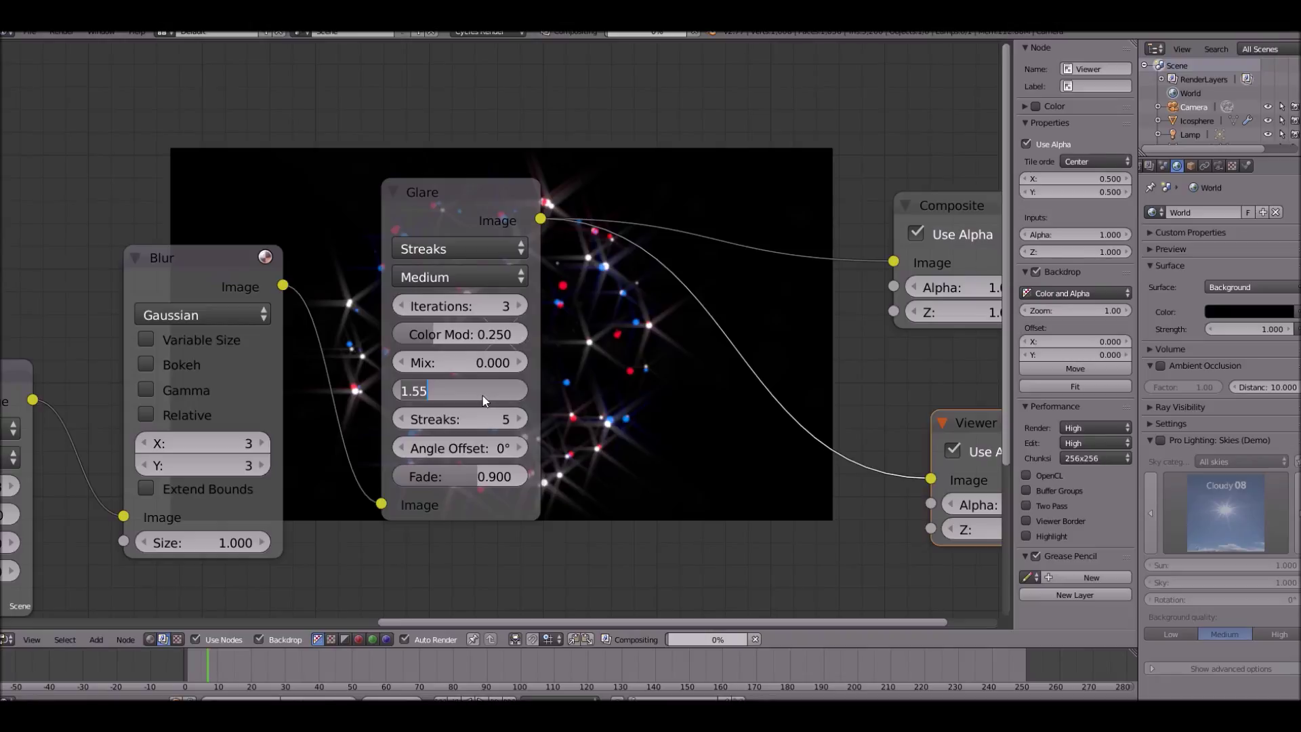
{"action": "type", "text": "0.8"}
{"action": "key", "text": "Return"}
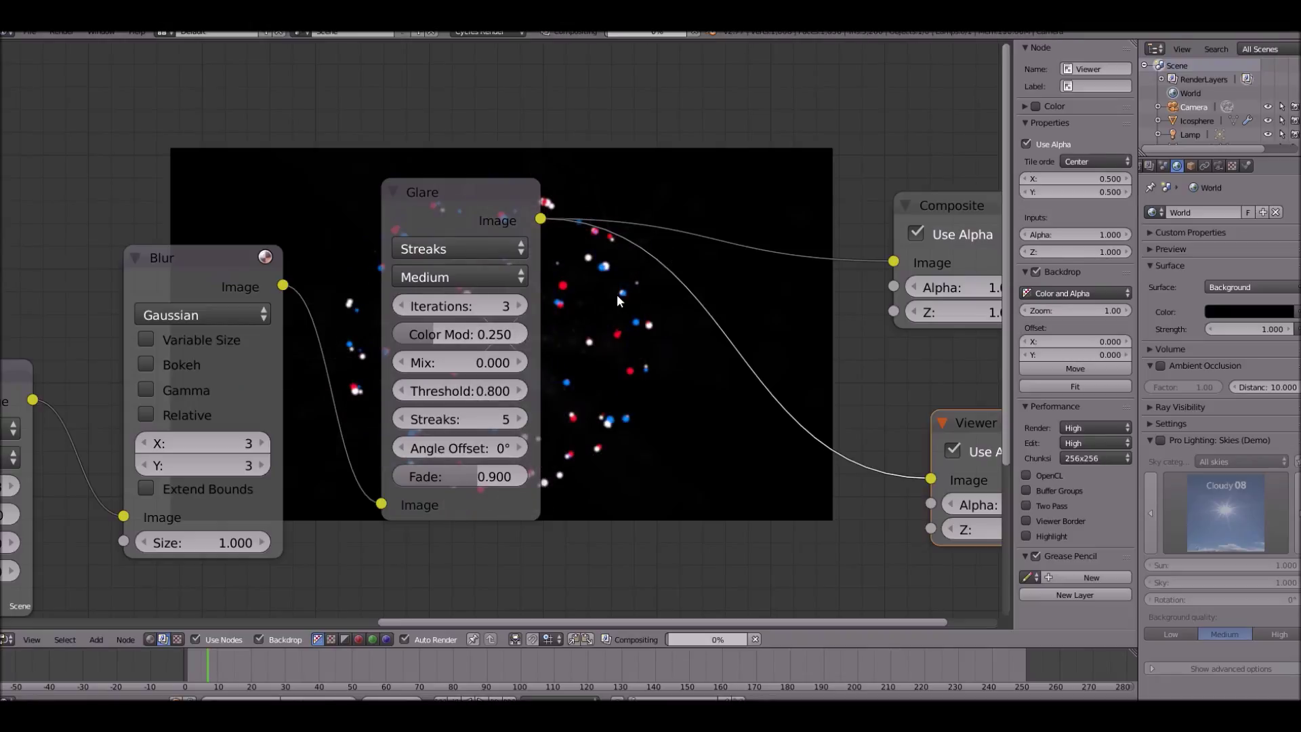
- Lower the streak glare threshold to 0.7
{"action": "middle_click_drag", "start_coordinate": [568, 275], "coordinate": [351, 271]}
{"action": "scroll", "coordinate": [356, 278], "scroll_direction": "down", "scroll_amount": 1}
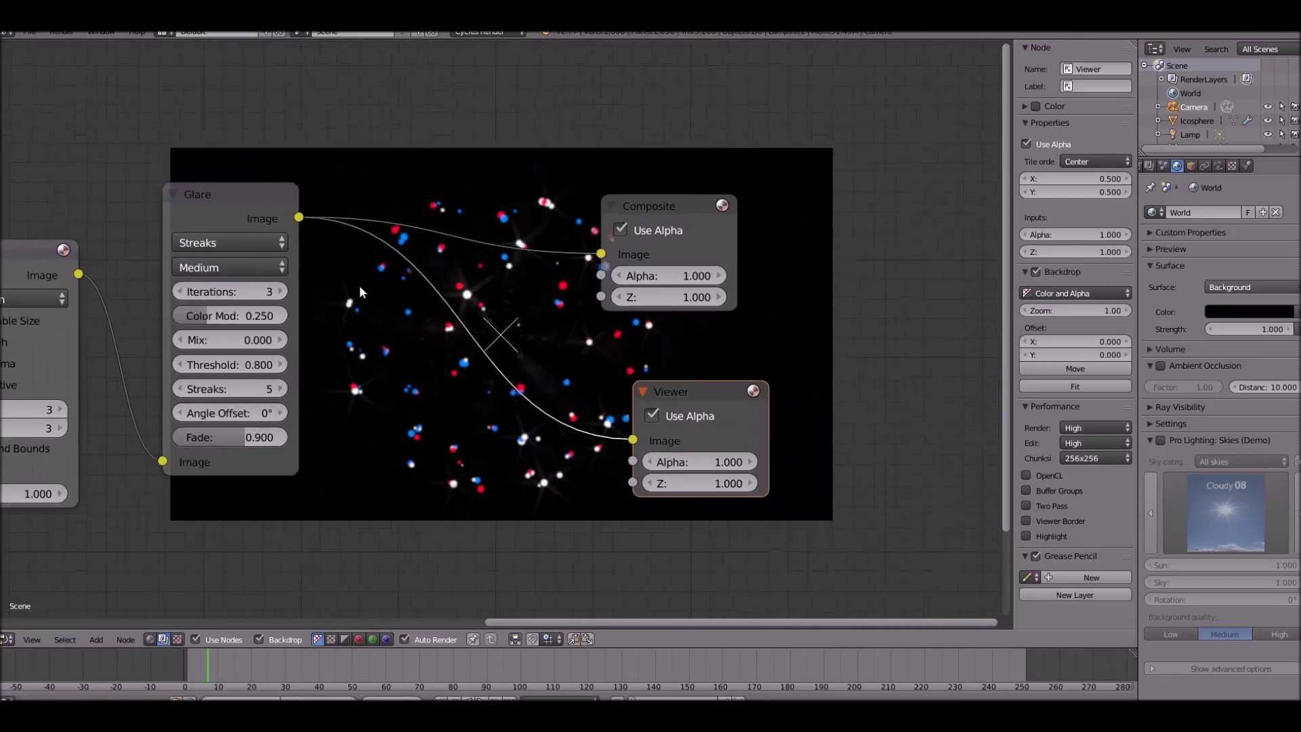
{"action": "scroll", "coordinate": [361, 295], "scroll_direction": "down", "scroll_amount": 4}
{"action": "scroll", "coordinate": [370, 330], "scroll_direction": "up", "scroll_amount": 2}
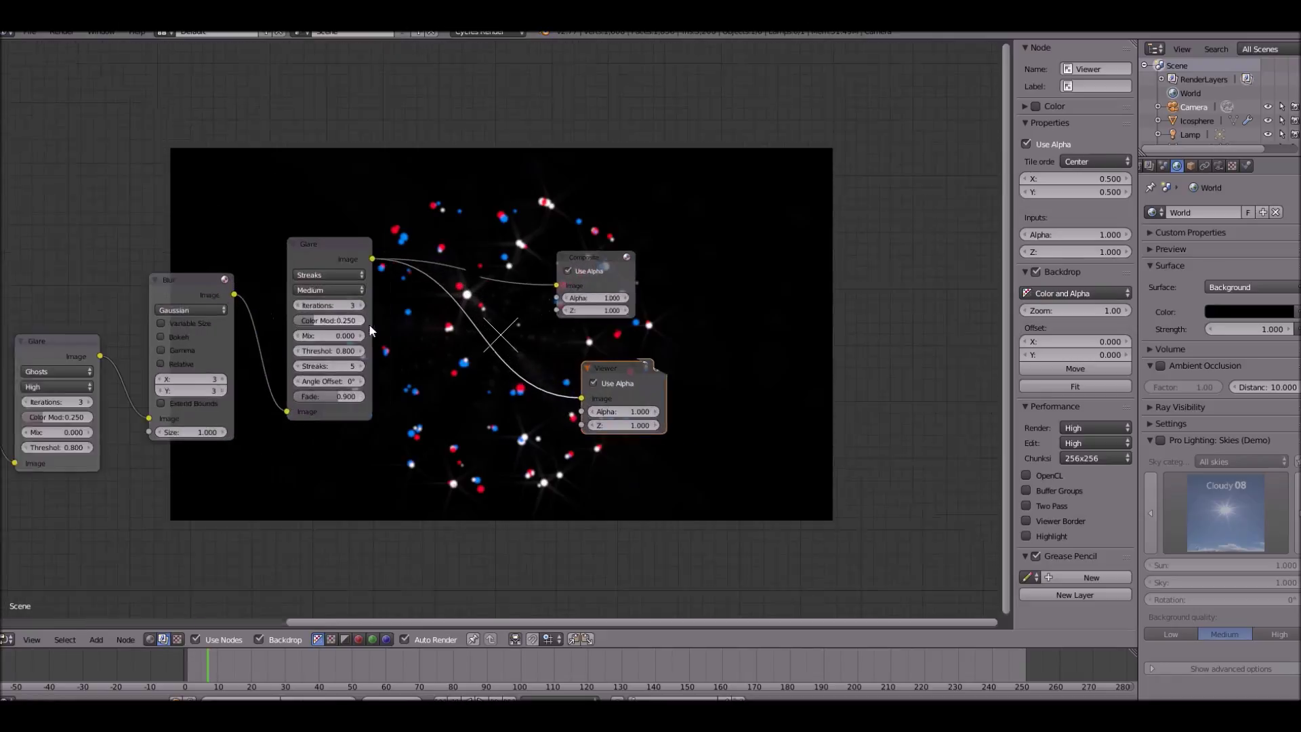
{"action": "scroll", "coordinate": [370, 330], "scroll_direction": "up", "scroll_amount": 3}
{"action": "left_click", "coordinate": [326, 372]}
{"action": "key", "text": "BackSpace"}
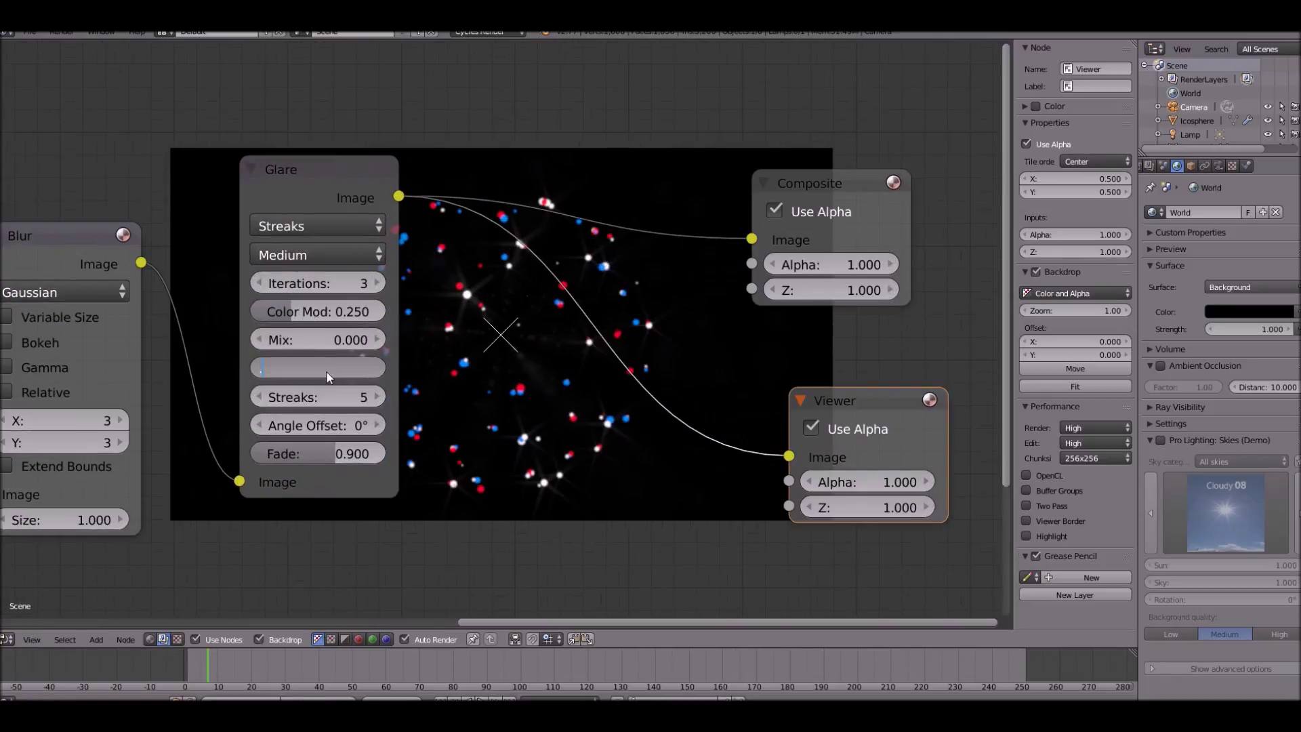
{"action": "type", "text": "0.7"}
{"action": "key", "text": "Return"}
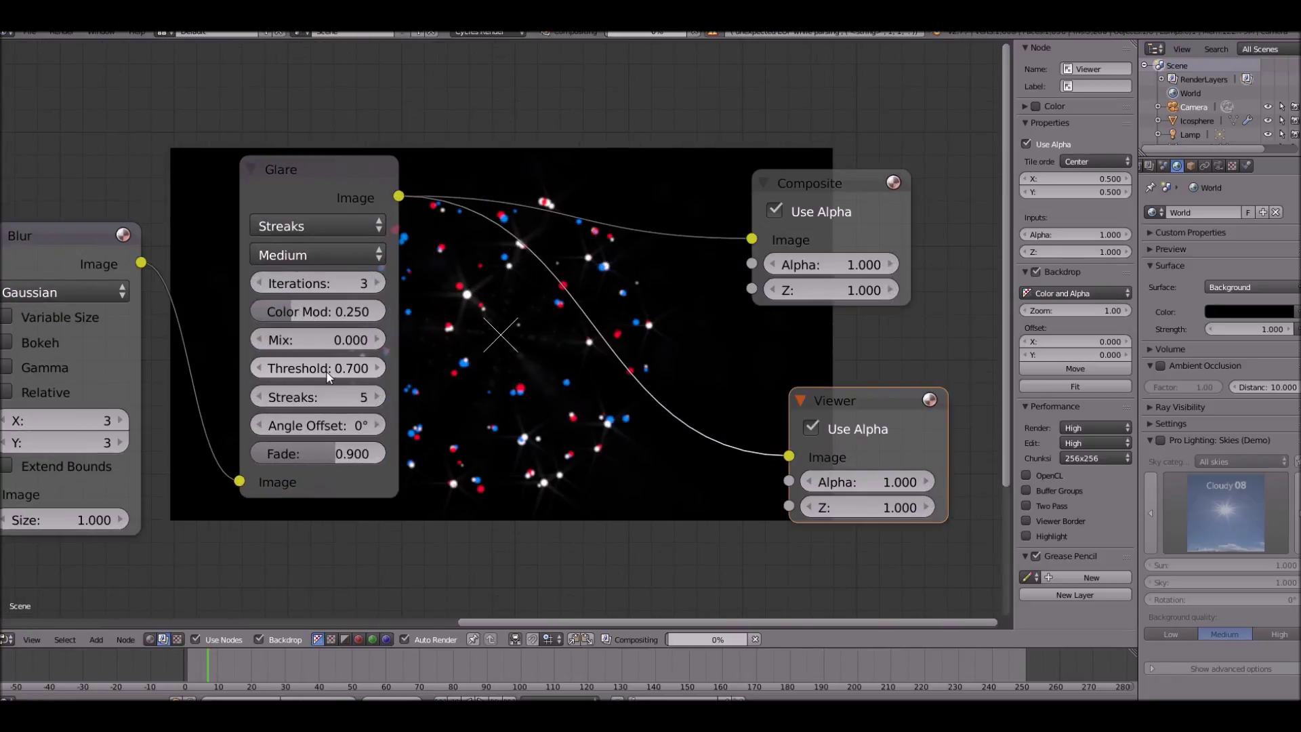
- Nudge the Blur node's X and Y sizes upward
{"action": "scroll", "coordinate": [467, 410], "scroll_direction": "down", "scroll_amount": 1}
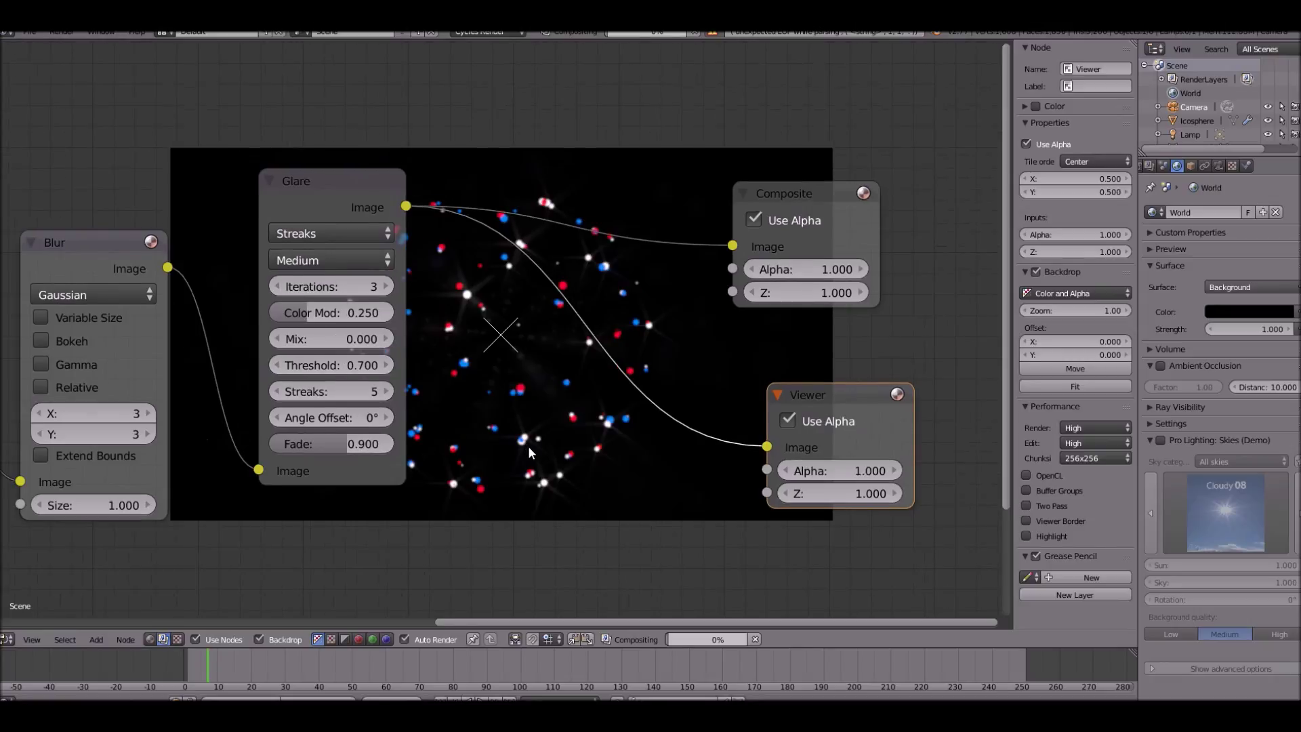
{"action": "middle_click_drag", "start_coordinate": [391, 483], "coordinate": [525, 435]}
{"action": "scroll", "coordinate": [509, 427], "scroll_direction": "down", "scroll_amount": 1}
{"action": "middle_click_drag", "start_coordinate": [279, 386], "coordinate": [474, 377]}
{"action": "scroll", "coordinate": [393, 245], "scroll_direction": "up", "scroll_amount": 3}
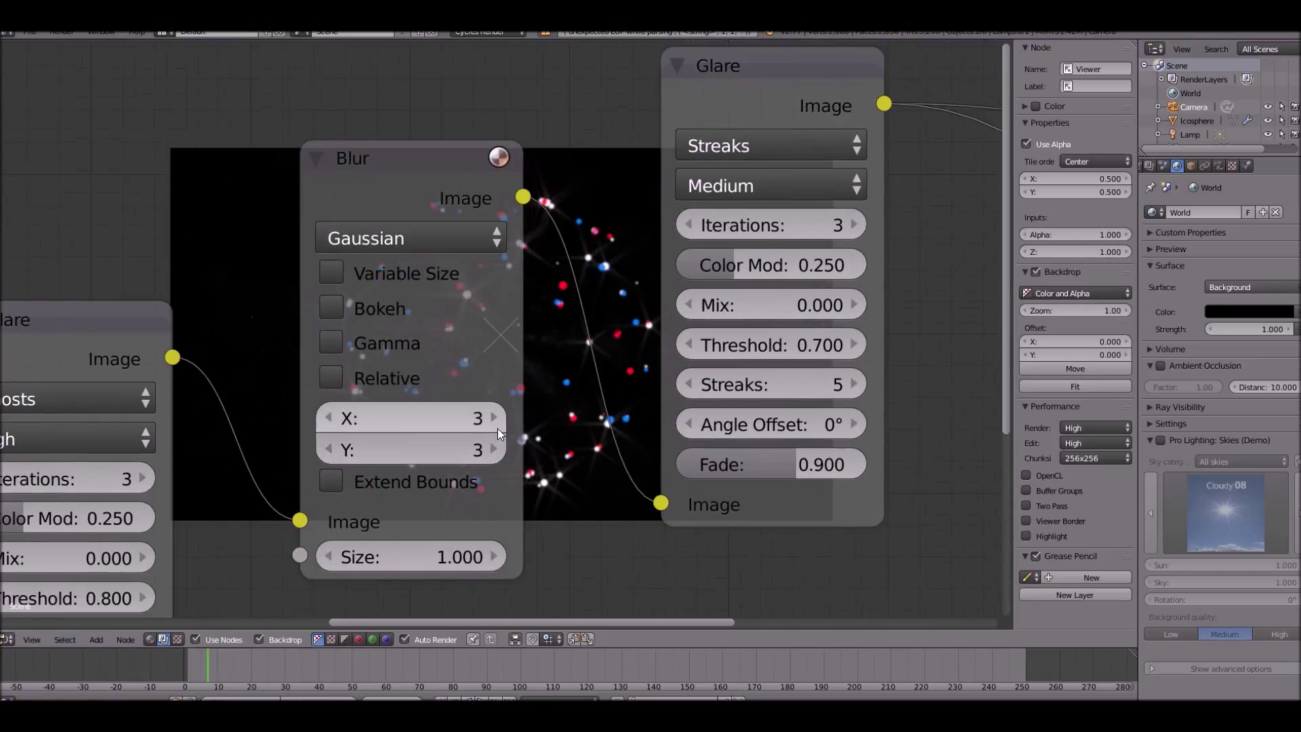
{"action": "left_click", "coordinate": [498, 428]}
{"action": "left_click", "coordinate": [498, 428]}
{"action": "left_click", "coordinate": [498, 429]}
{"action": "left_click", "coordinate": [490, 453]}
{"action": "left_click", "coordinate": [491, 452]}
{"action": "left_click", "coordinate": [496, 448]}
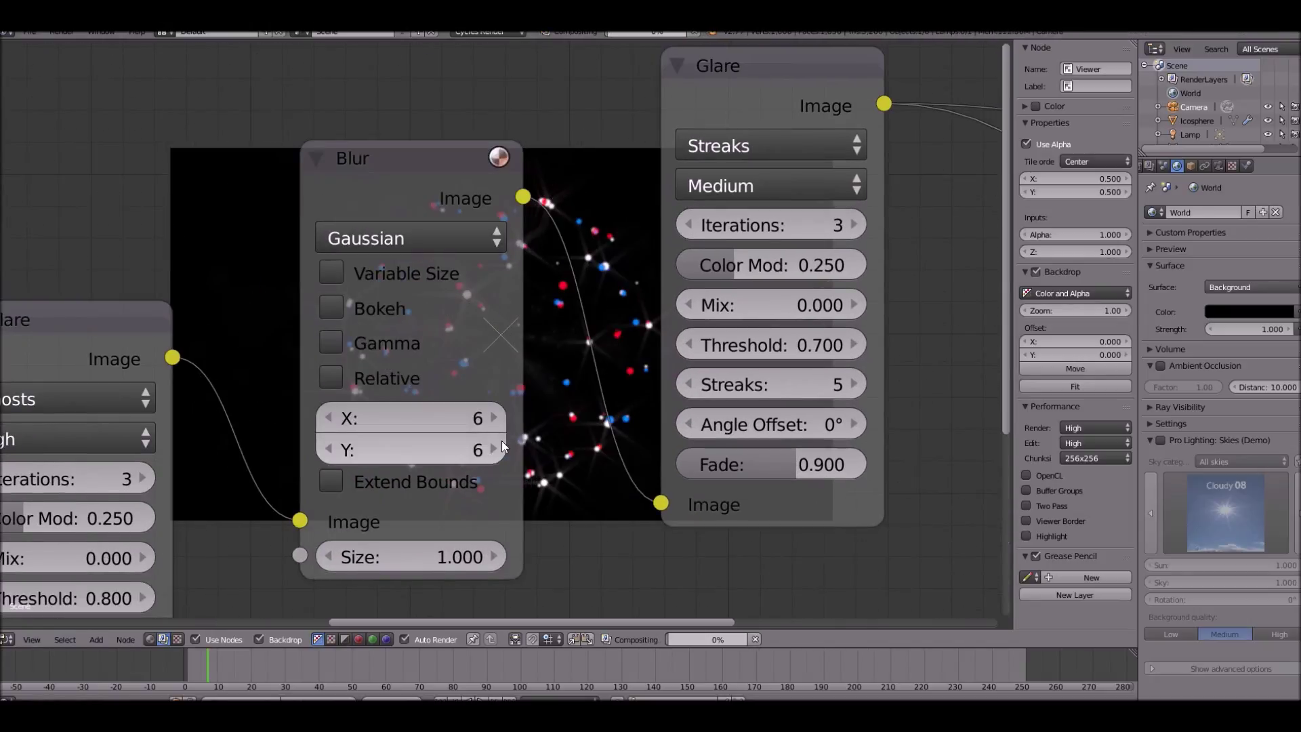
- Set the Blur node size to exactly 5 by 5
{"action": "scroll", "coordinate": [501, 440], "scroll_direction": "down", "scroll_amount": 6}
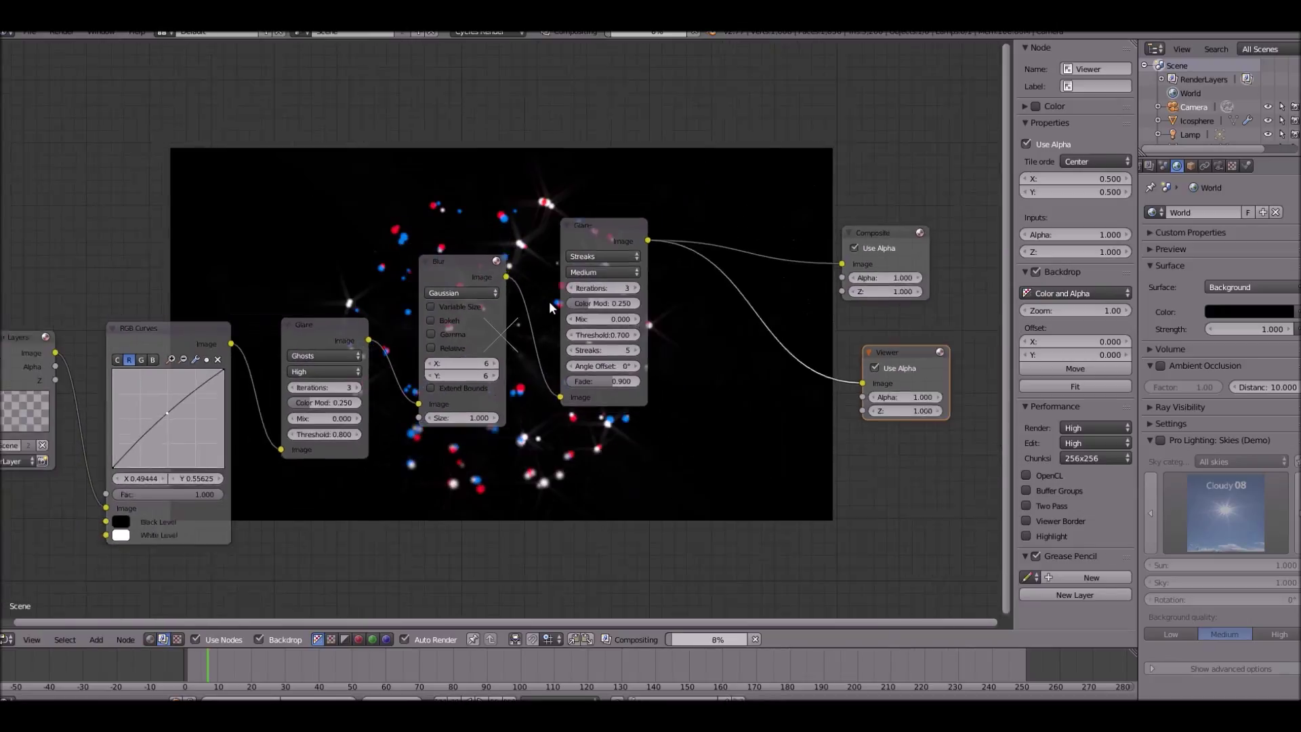
{"action": "middle_click_drag", "start_coordinate": [549, 301], "coordinate": [585, 360]}
{"action": "scroll", "coordinate": [569, 406], "scroll_direction": "up", "scroll_amount": 3}
{"action": "left_click", "coordinate": [516, 404]}
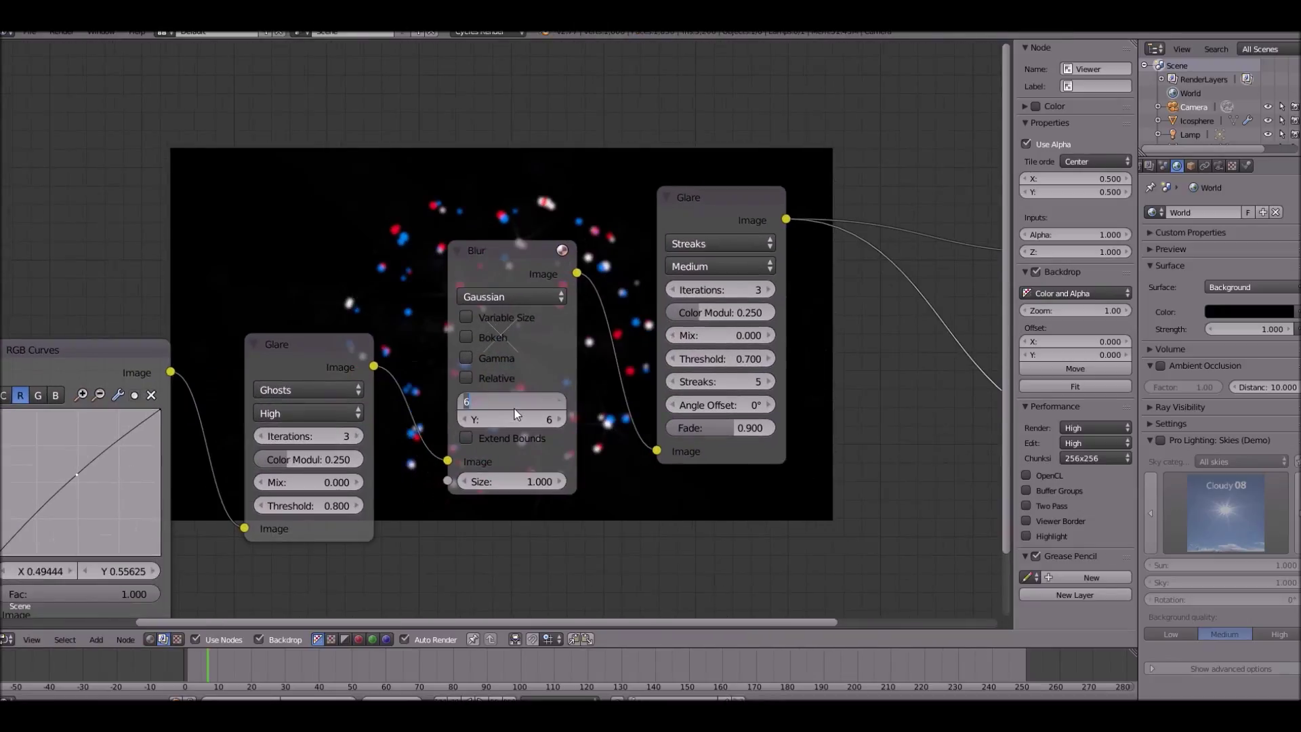
{"action": "type", "text": "5"}
{"action": "double_click", "coordinate": [521, 417]}
{"action": "type", "text": "5"}
{"action": "key", "text": "Return"}
- Lower the Ghosts Glare threshold to 0.6
{"action": "middle_click_drag", "start_coordinate": [588, 459], "coordinate": [681, 356]}
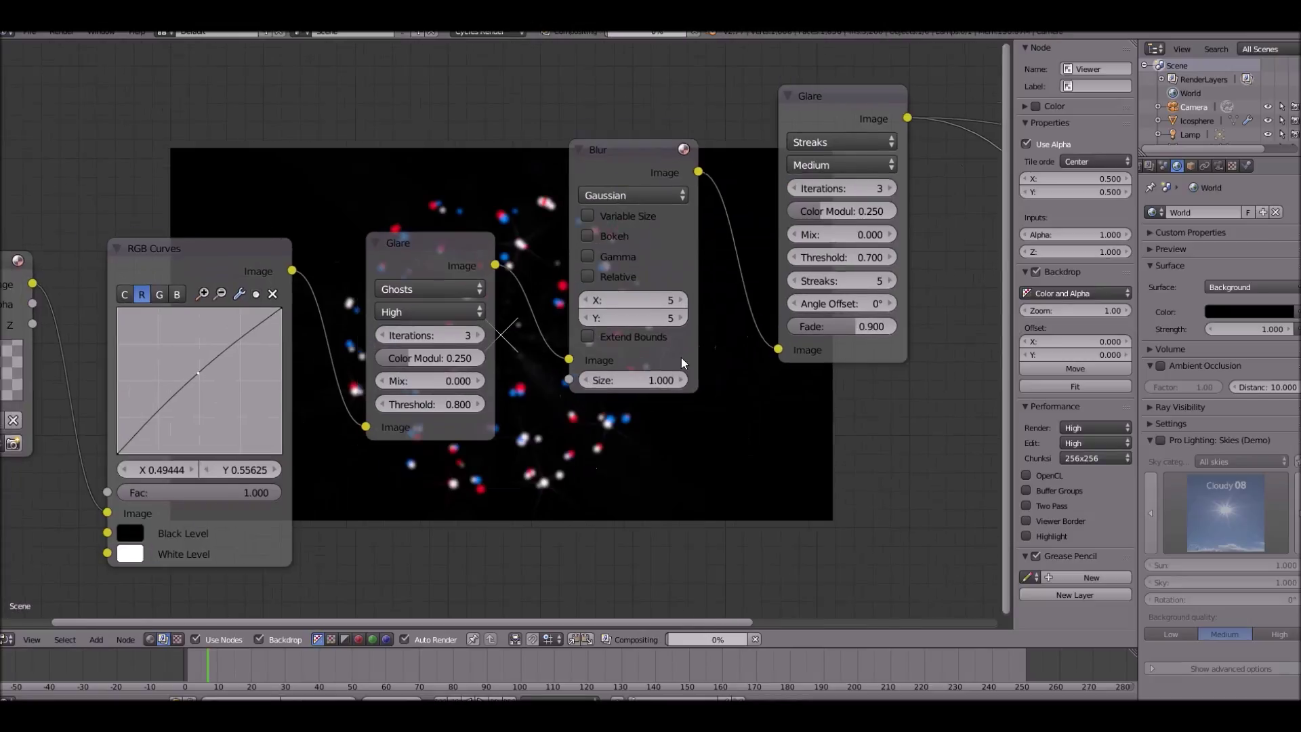
{"action": "scroll", "coordinate": [489, 344], "scroll_direction": "up", "scroll_amount": 5}
{"action": "scroll", "coordinate": [489, 345], "scroll_direction": "up", "scroll_amount": 1}
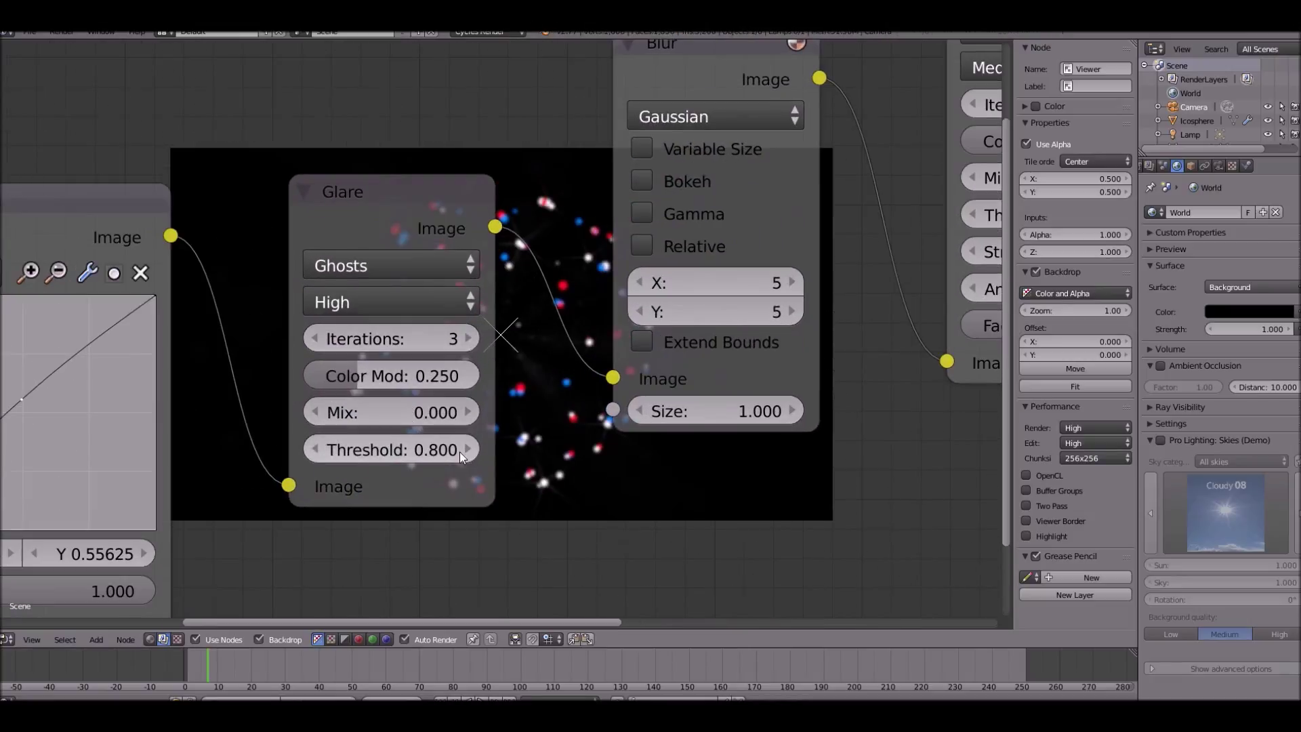
{"action": "left_click", "coordinate": [315, 448]}
{"action": "left_click", "coordinate": [315, 449]}
- Lower the ghost glare threshold further to 0.5
{"action": "middle_click_drag", "start_coordinate": [403, 433], "coordinate": [556, 552]}
{"action": "scroll", "coordinate": [378, 587], "scroll_direction": "down", "scroll_amount": 1}
{"action": "scroll", "coordinate": [377, 587], "scroll_direction": "down", "scroll_amount": 1}
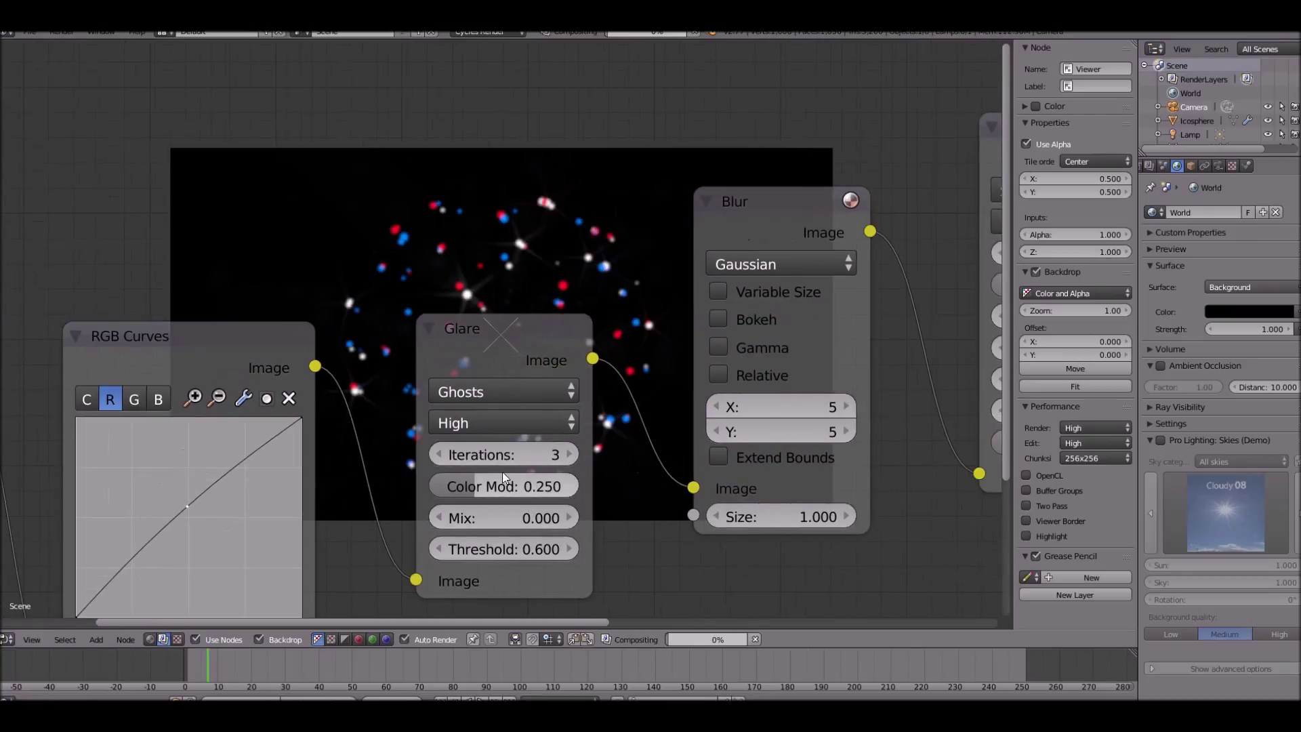
{"action": "scroll", "coordinate": [450, 535], "scroll_direction": "up", "scroll_amount": 1}
{"action": "middle_click_drag", "start_coordinate": [450, 534], "coordinate": [557, 607]}
{"action": "scroll", "coordinate": [561, 461], "scroll_direction": "down", "scroll_amount": 3}
{"action": "scroll", "coordinate": [534, 406], "scroll_direction": "up", "scroll_amount": 3}
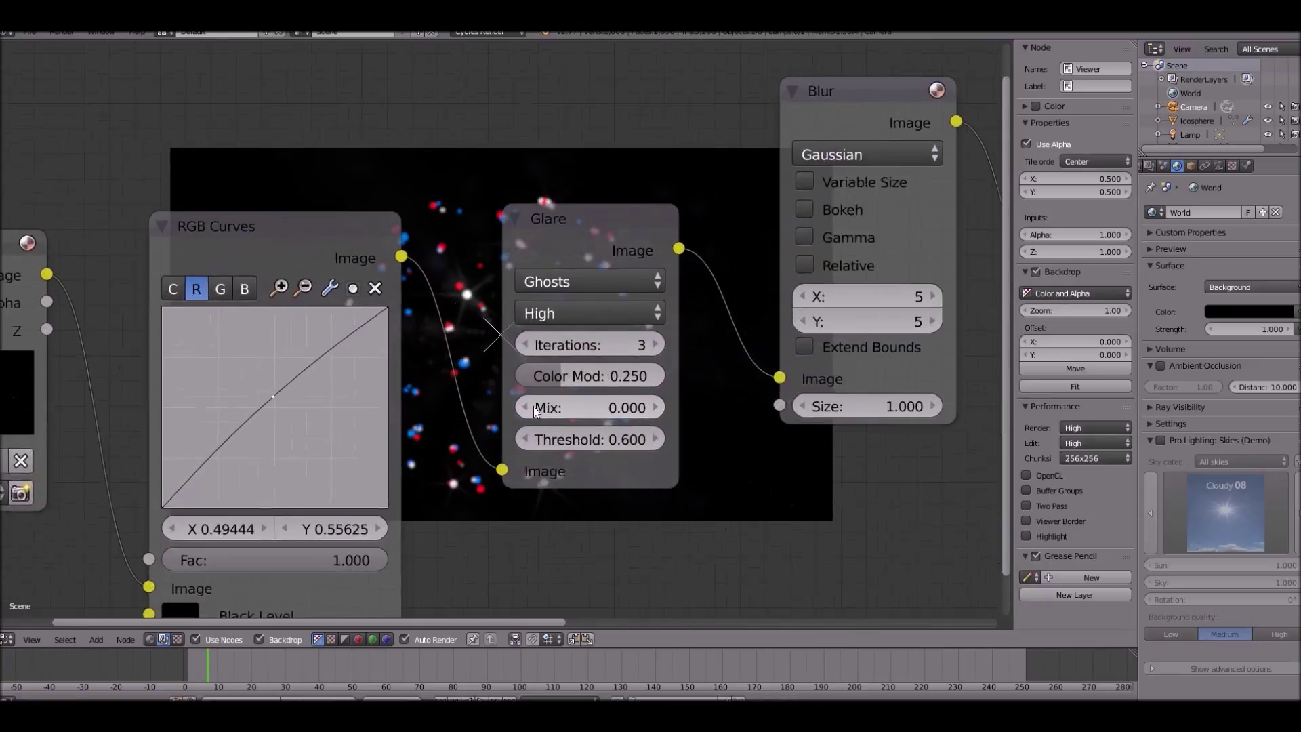
{"action": "left_click", "coordinate": [528, 453]}
{"action": "scroll", "coordinate": [564, 420], "scroll_direction": "down", "scroll_amount": 5}
{"action": "middle_click_drag", "start_coordinate": [535, 522], "coordinate": [477, 199]}
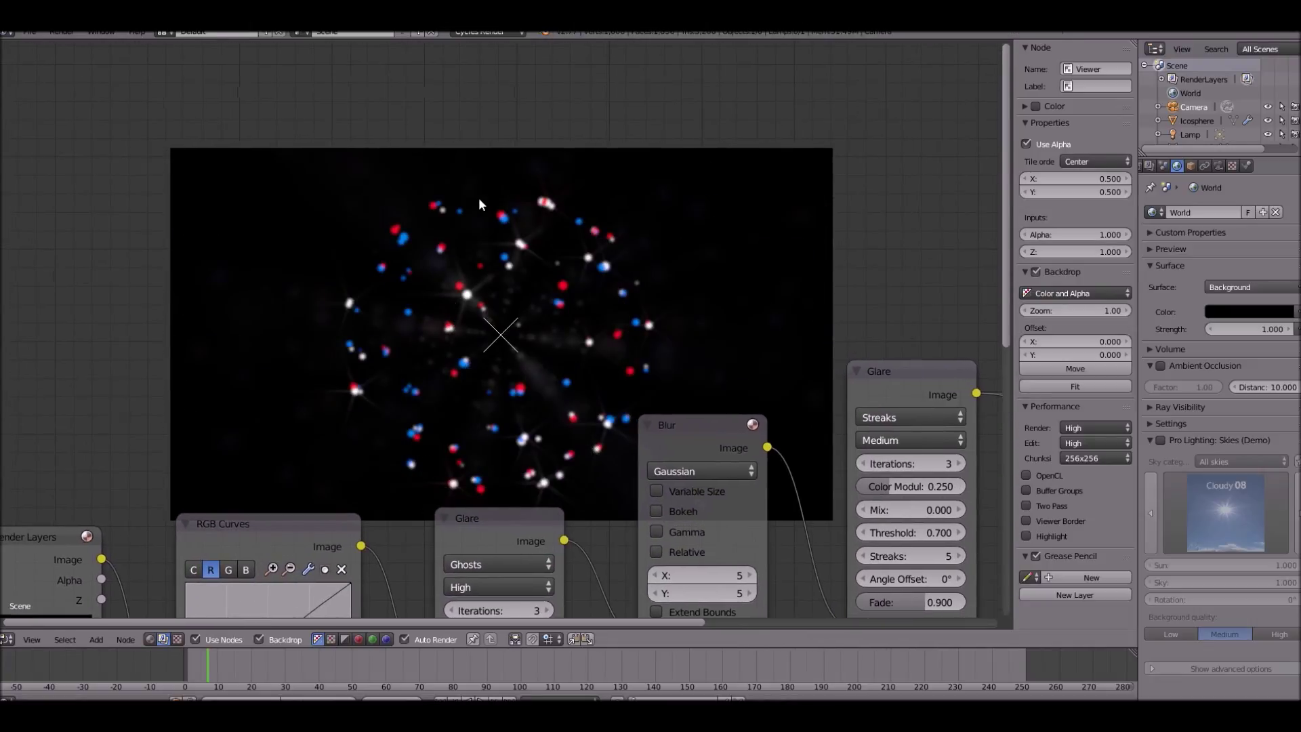
{"action": "scroll", "coordinate": [542, 232], "scroll_direction": "up", "scroll_amount": 3}
{"action": "scroll", "coordinate": [474, 319], "scroll_direction": "down", "scroll_amount": 4}
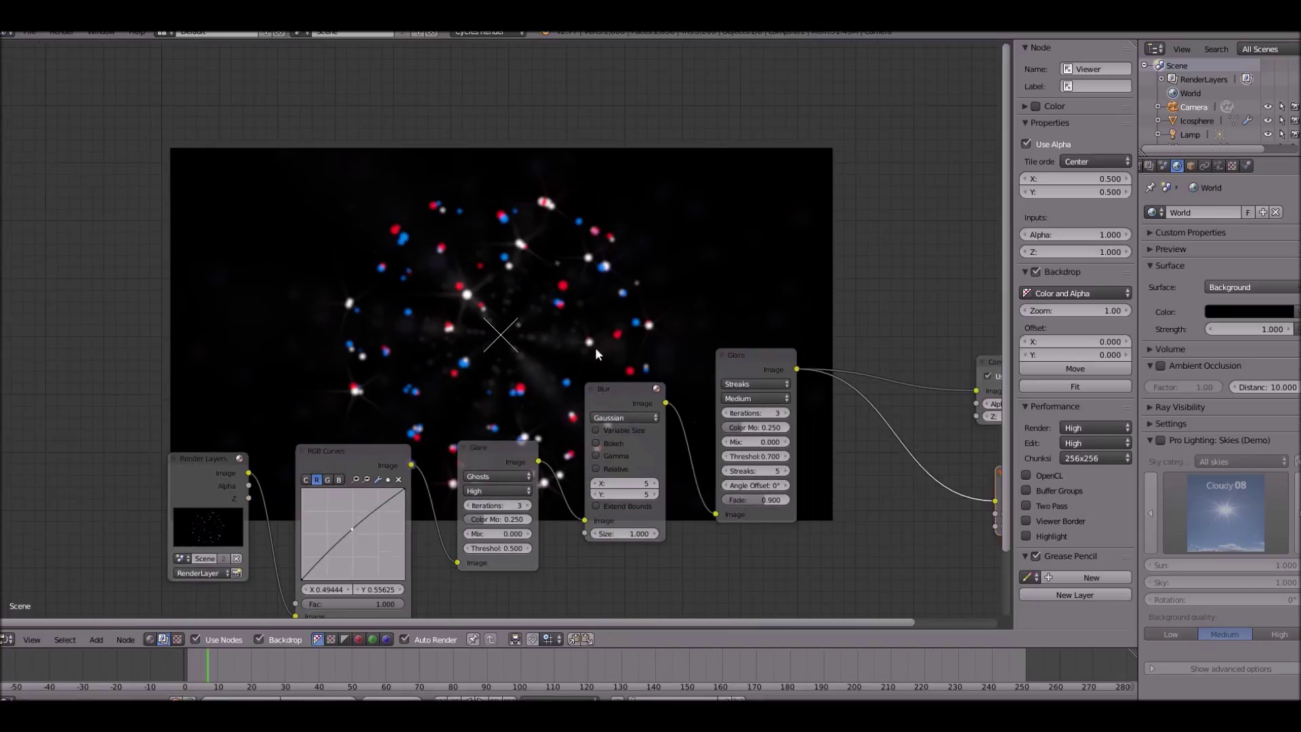
{"action": "scroll", "coordinate": [522, 316], "scroll_direction": "down", "scroll_amount": 4}
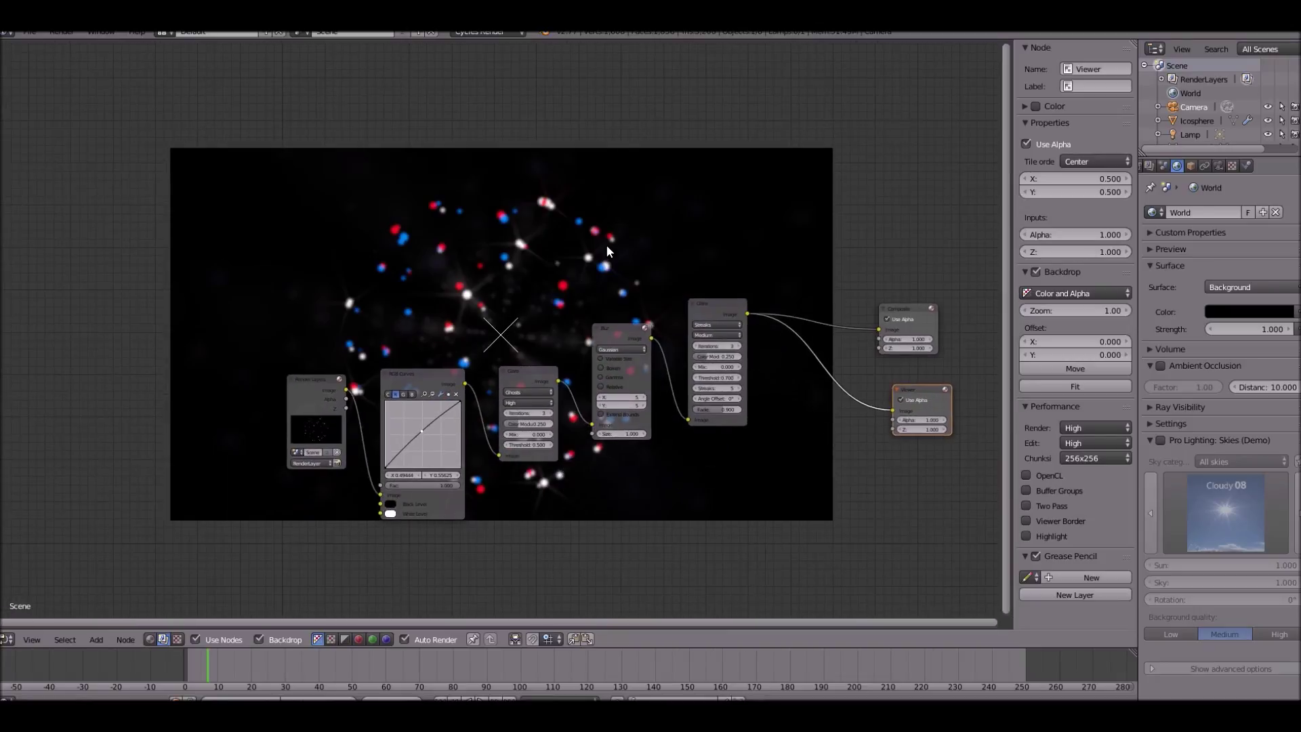
{"action": "scroll", "coordinate": [1167, 172], "scroll_direction": "up", "scroll_amount": 2}
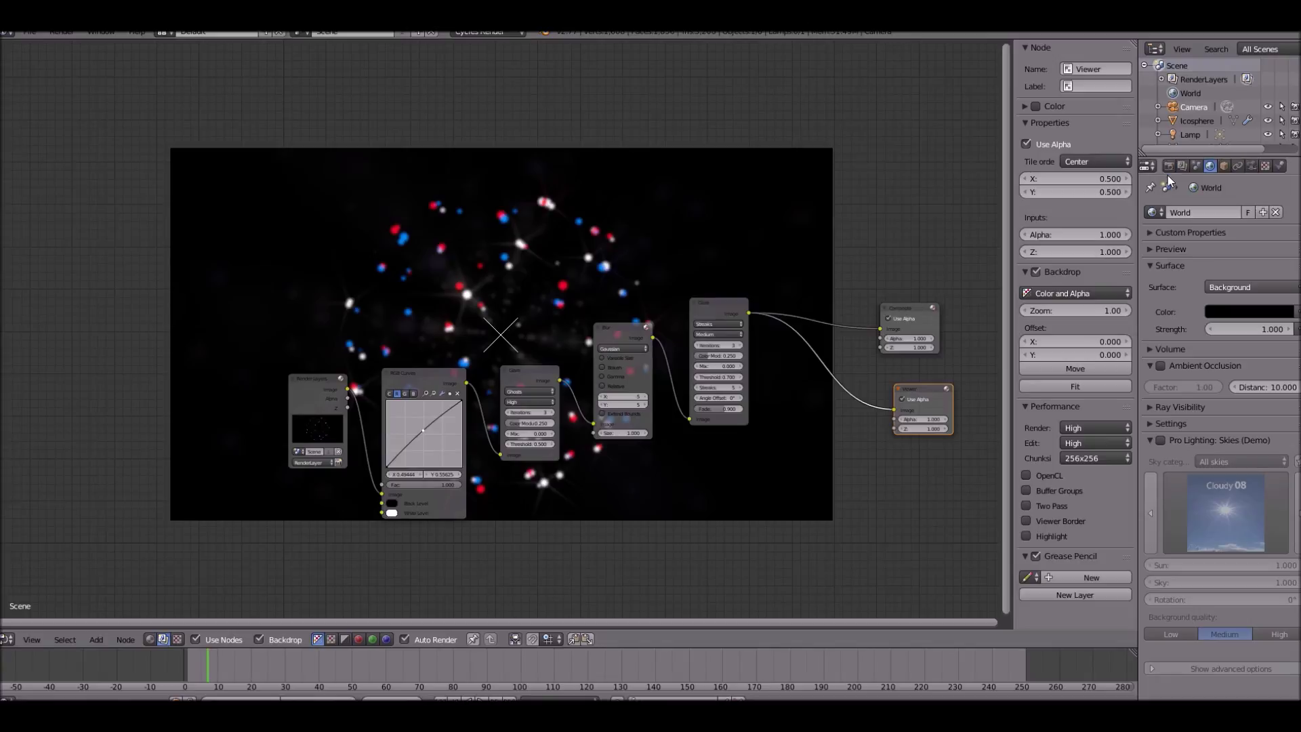
- Change the Blur node size to 3 by 3
{"action": "left_click", "coordinate": [1175, 167]}
{"action": "scroll", "coordinate": [706, 312], "scroll_direction": "up", "scroll_amount": 2}
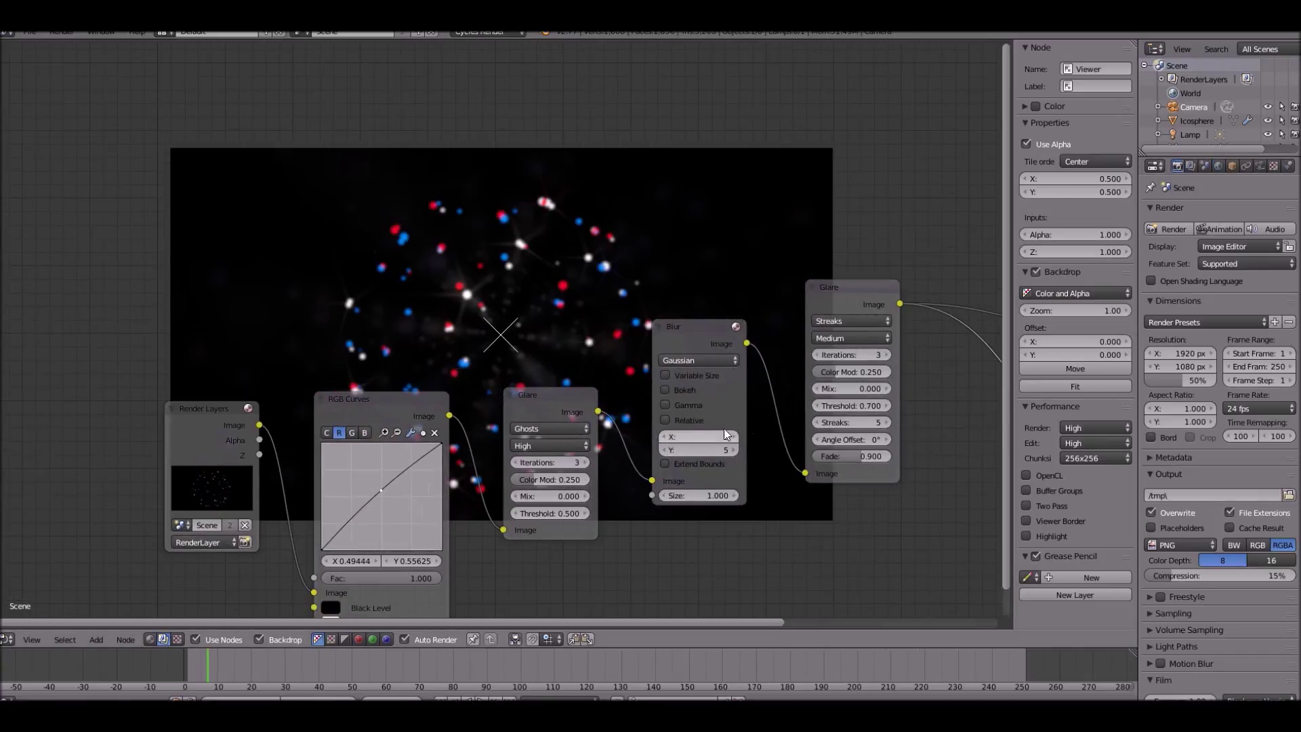
{"action": "left_click", "coordinate": [710, 442]}
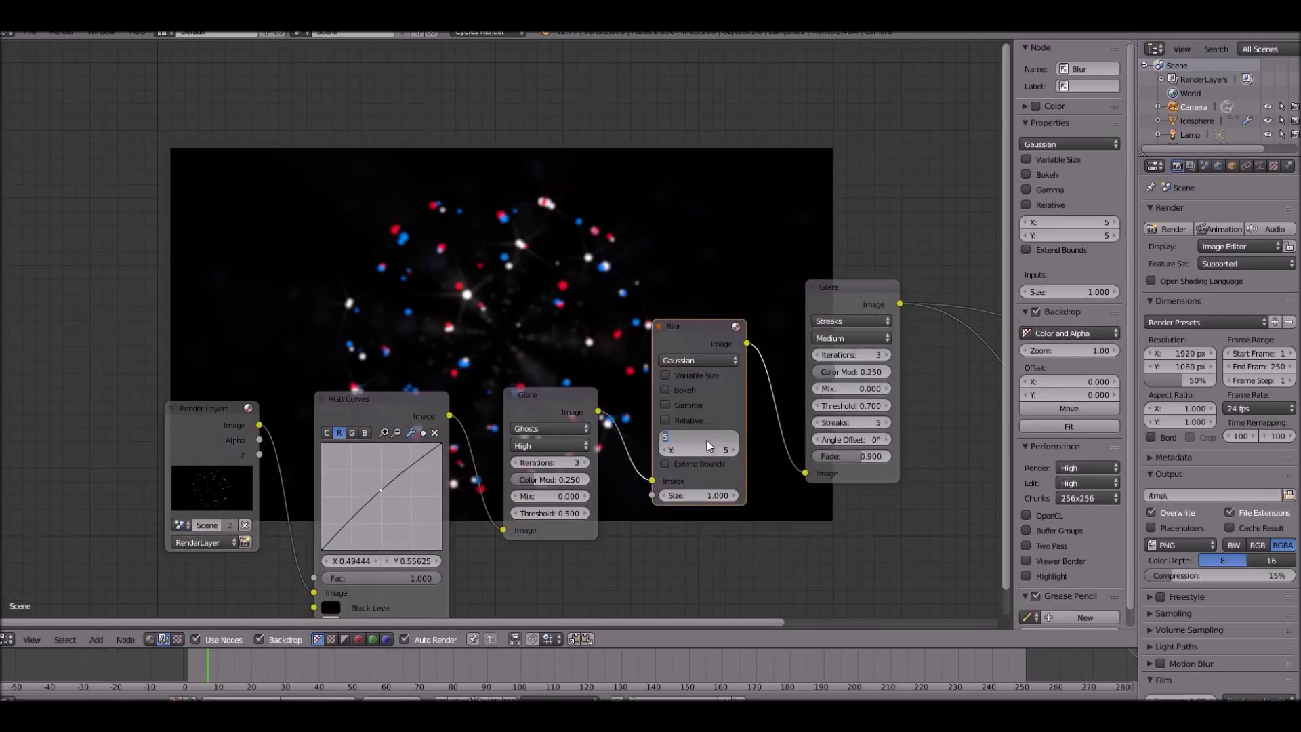
{"action": "type", "text": "3"}
{"action": "key", "text": "Tab"}
{"action": "type", "text": "3"}
{"action": "key", "text": "Return"}
{"action": "scroll", "coordinate": [1183, 543], "scroll_direction": "down", "scroll_amount": 2}
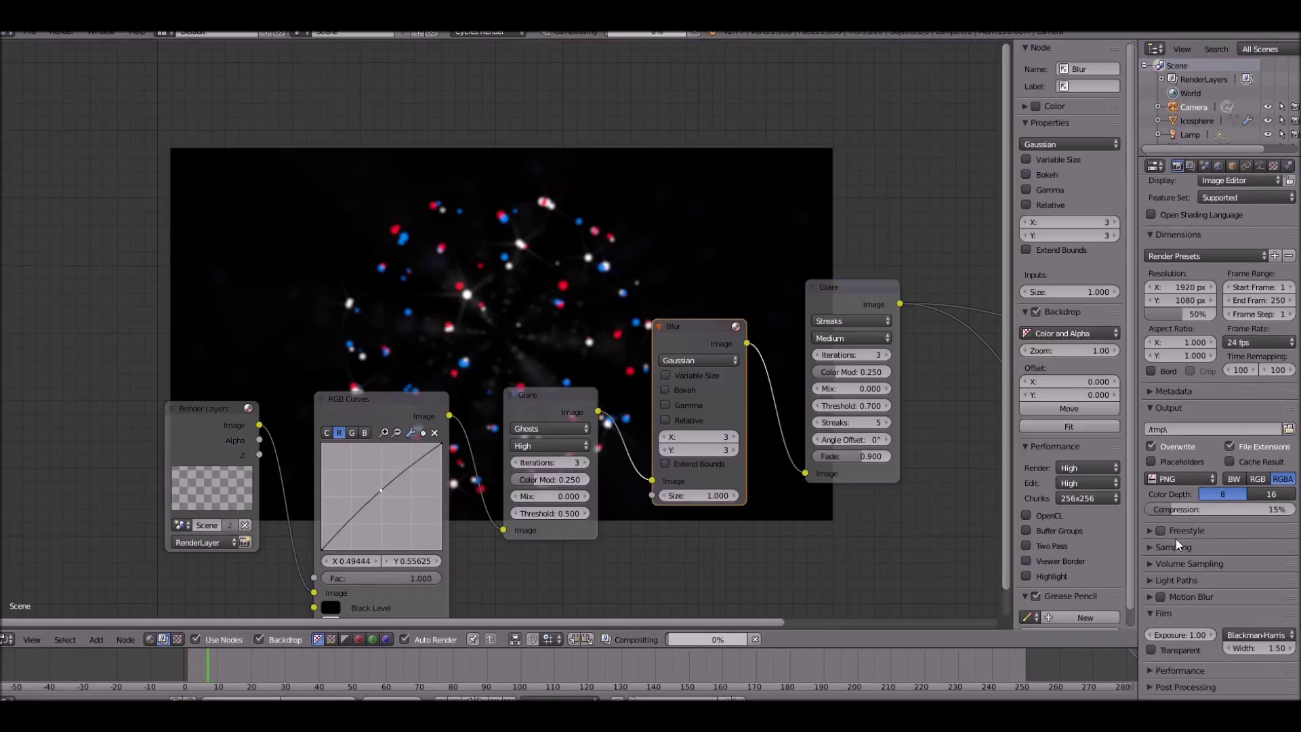
- Enable render motion blur and render a test image of the current frame
{"action": "left_click", "coordinate": [1161, 597]}
{"action": "left_click", "coordinate": [1167, 599]}
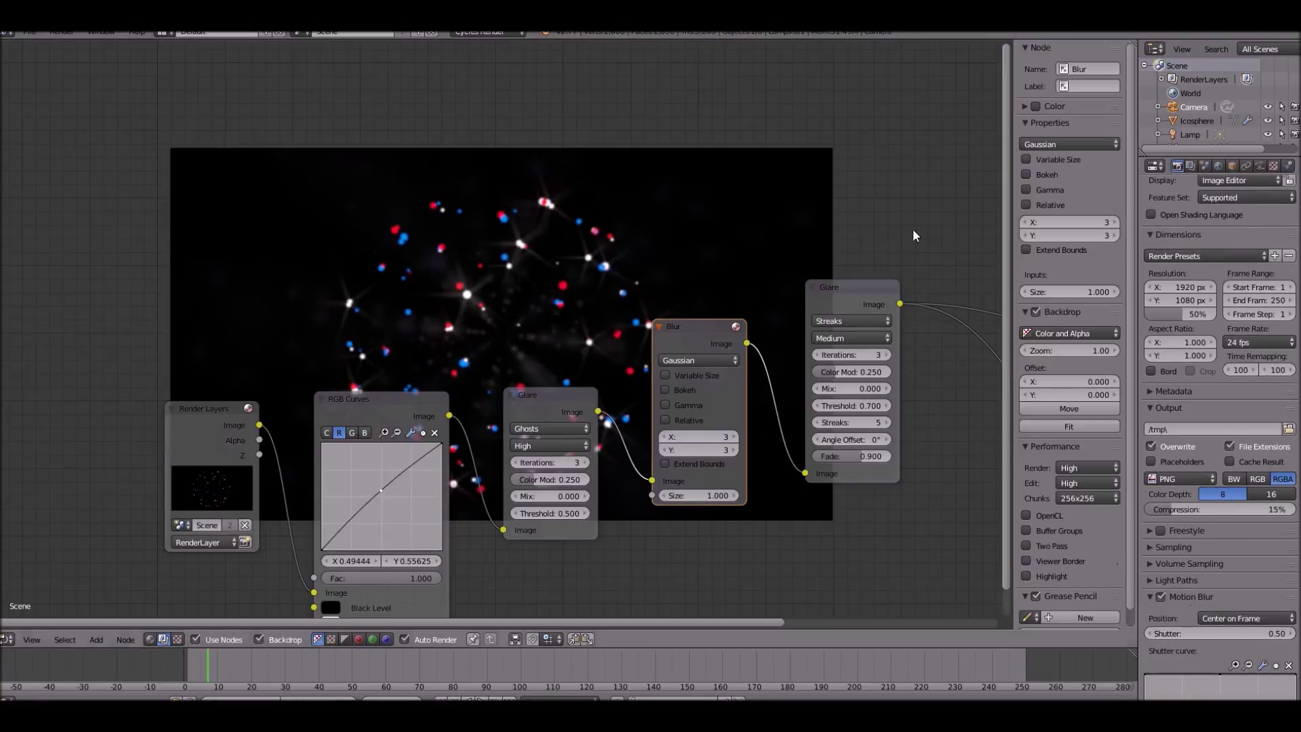
{"action": "scroll", "coordinate": [347, 221], "scroll_direction": "up", "scroll_amount": 1}
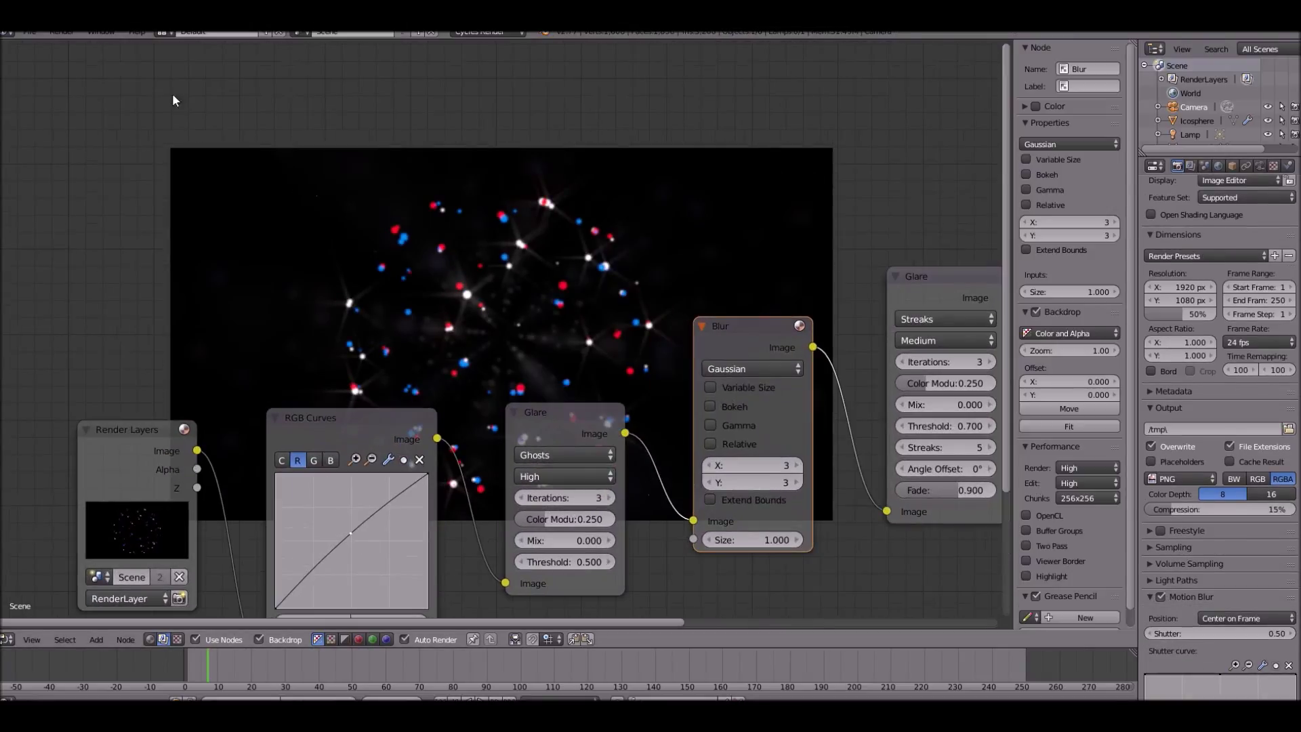
{"action": "left_click", "coordinate": [63, 34]}
{"action": "left_click", "coordinate": [62, 45]}
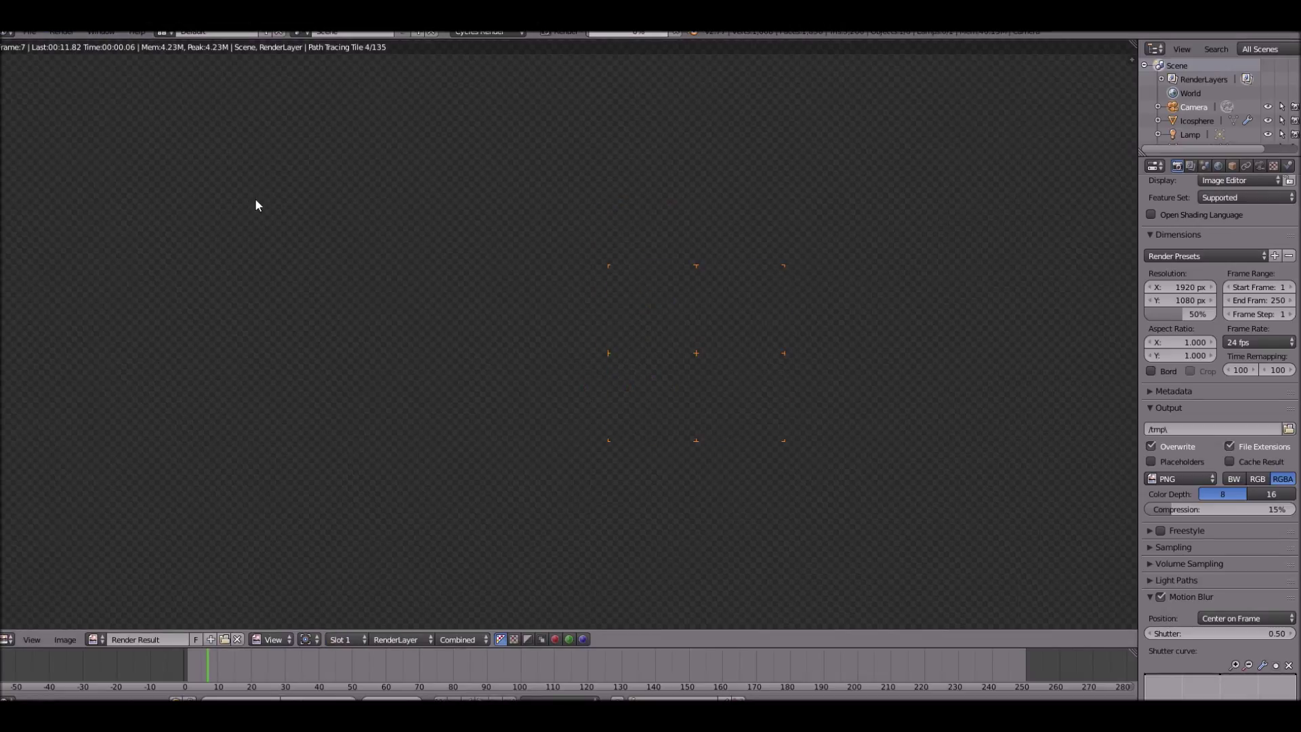
{"action": "scroll", "coordinate": [275, 195], "scroll_direction": "up", "scroll_amount": 1}
{"action": "middle_click_drag", "start_coordinate": [525, 236], "coordinate": [414, 254]}
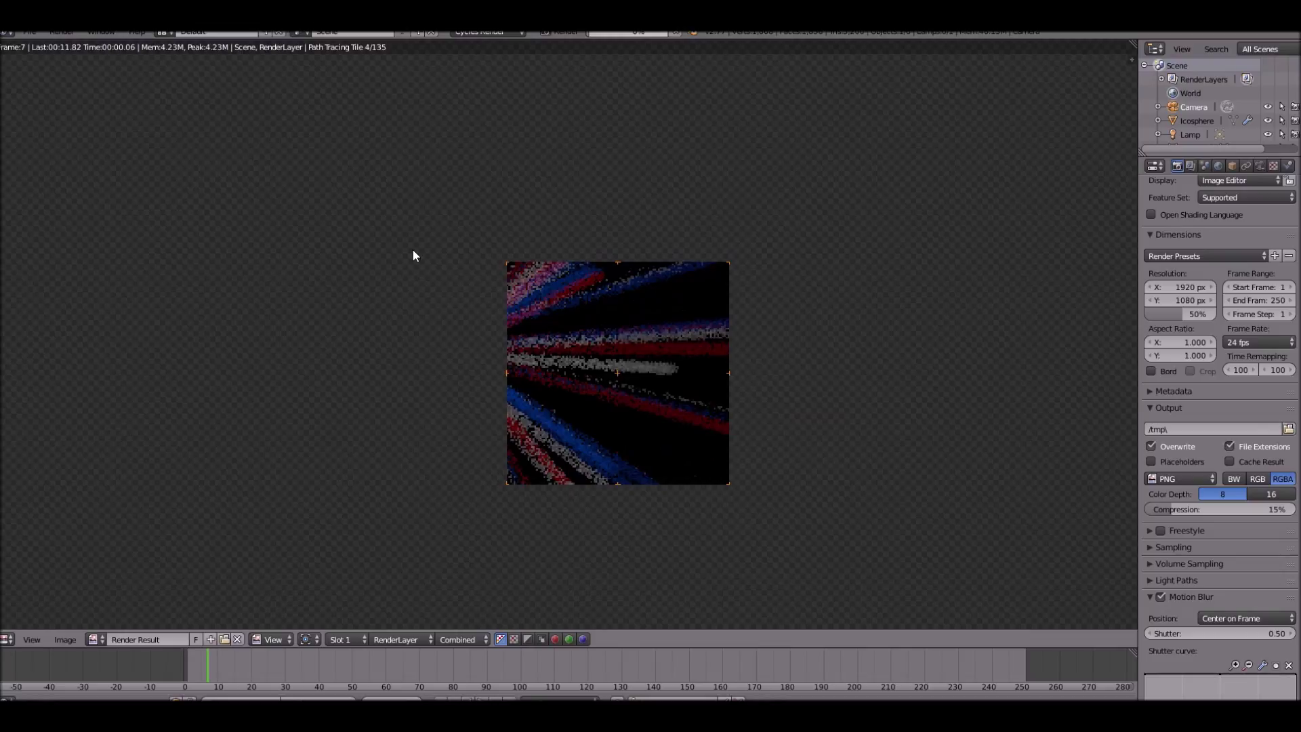
{"action": "scroll", "coordinate": [415, 254], "scroll_direction": "up", "scroll_amount": 2}
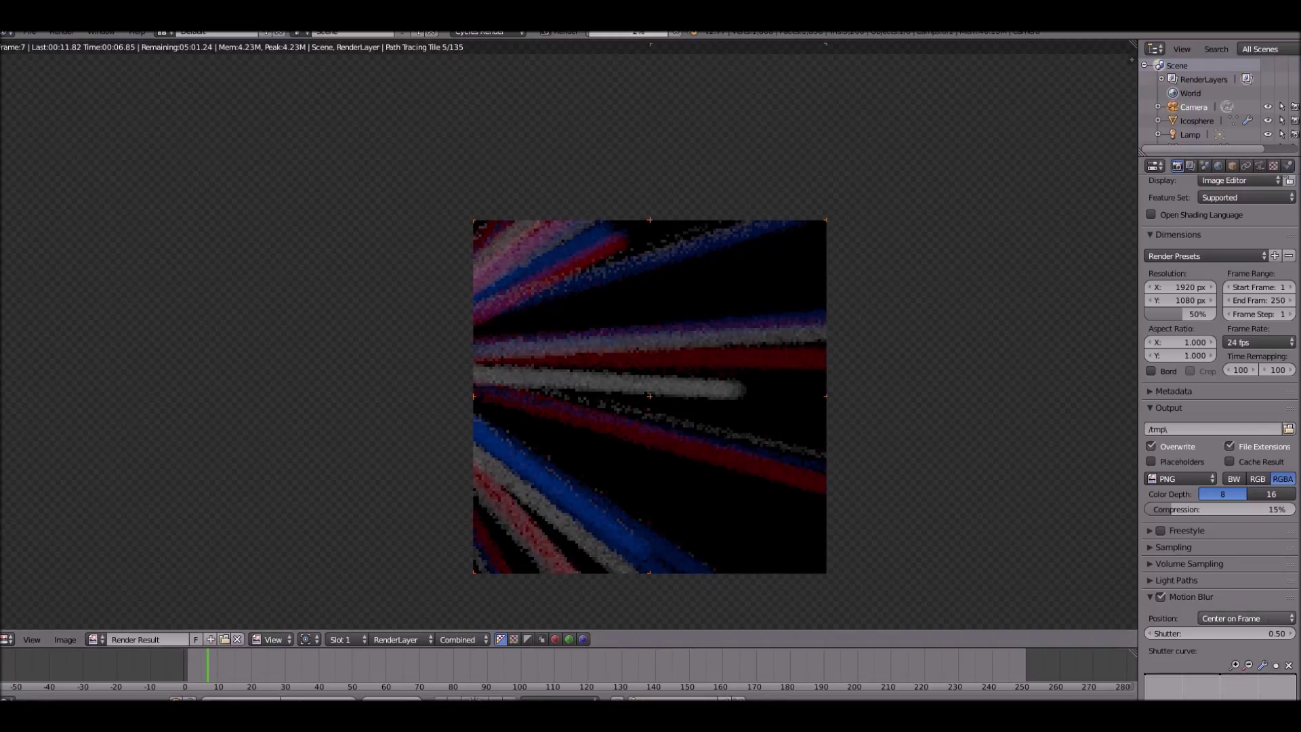
{"action": "scroll", "coordinate": [1240, 583], "scroll_direction": "down", "scroll_amount": 3}
{"action": "scroll", "coordinate": [665, 351], "scroll_direction": "down", "scroll_amount": 3}
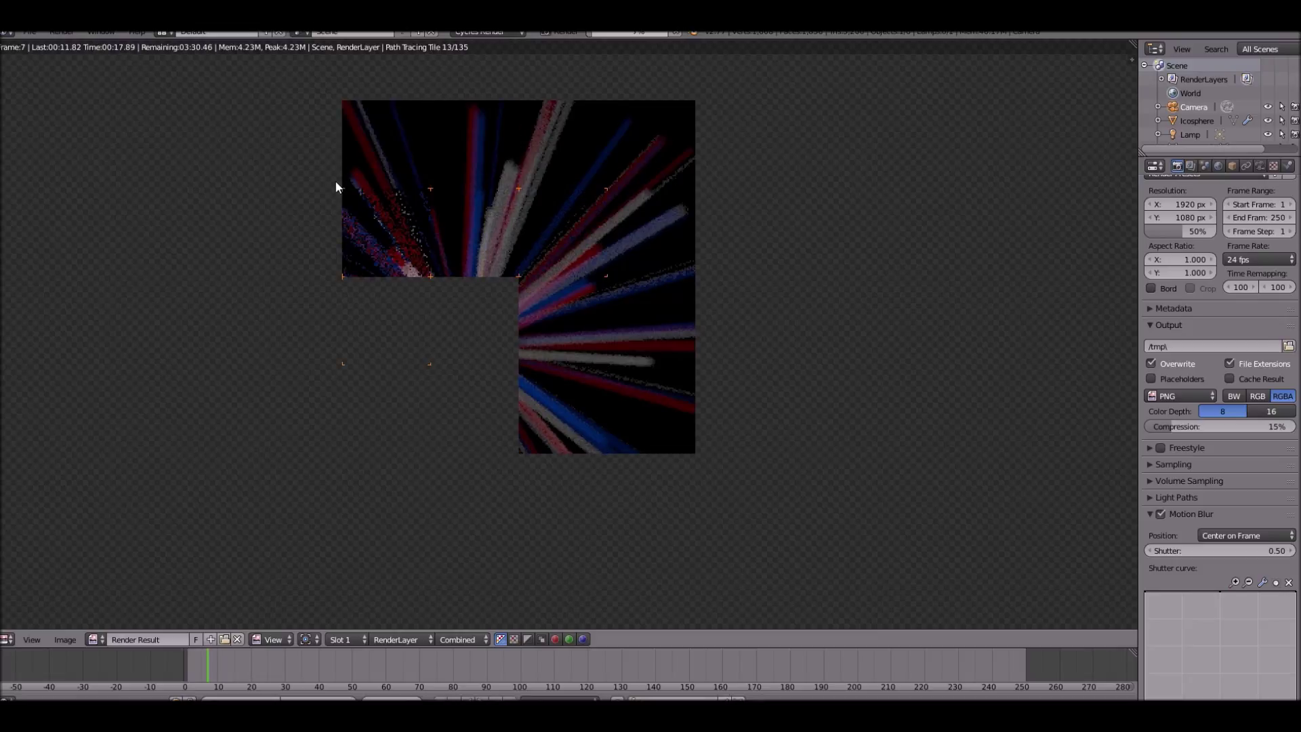
{"action": "middle_click_drag", "start_coordinate": [335, 180], "coordinate": [312, 172]}
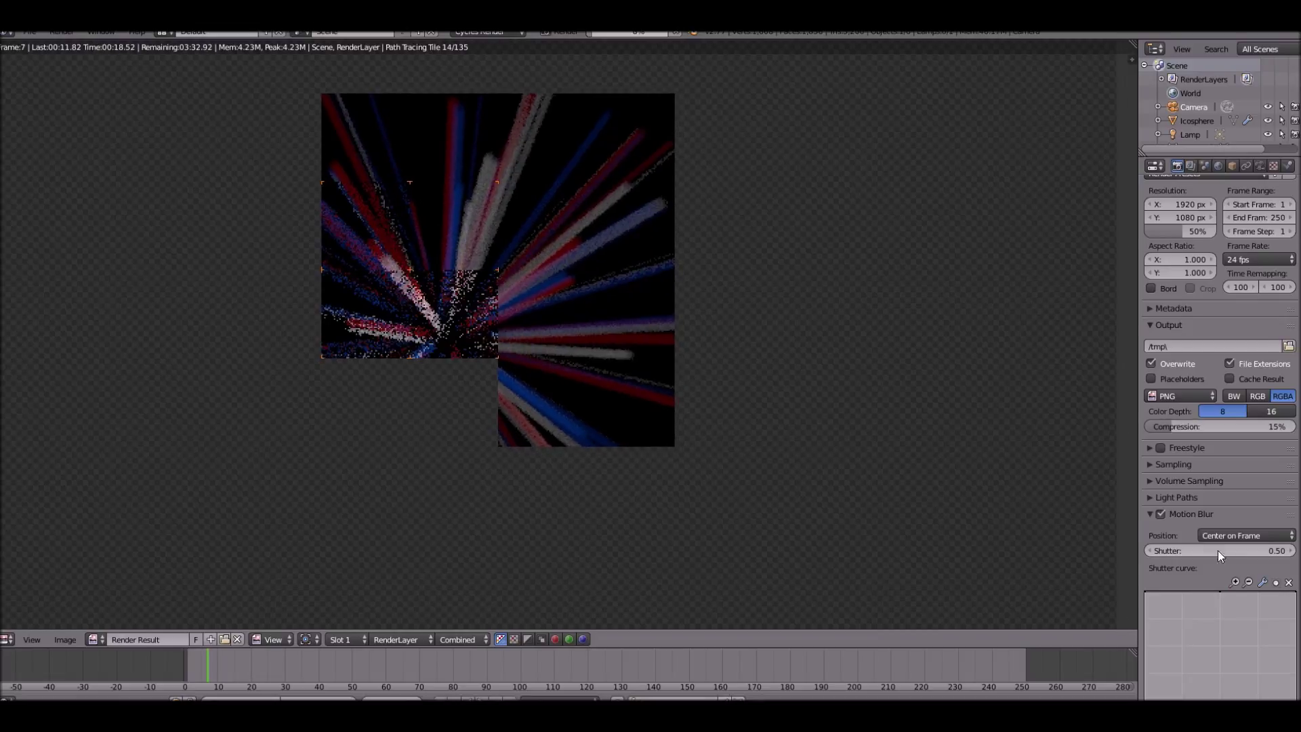
{"action": "scroll", "coordinate": [1220, 556], "scroll_direction": "down", "scroll_amount": 3}
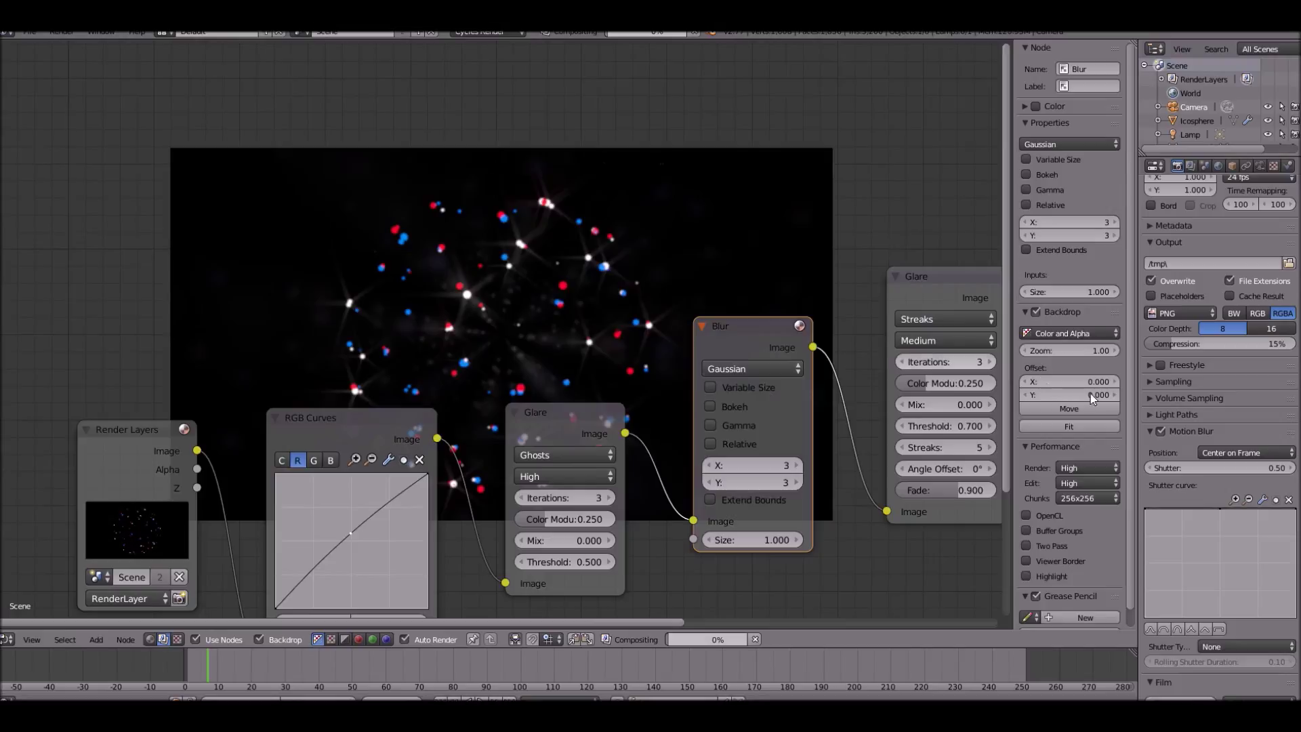
{"action": "scroll", "coordinate": [1252, 446], "scroll_direction": "down", "scroll_amount": 3}
- Apply the bell-shaped shutter curve preset and review the motion blur position and shutter type
{"action": "left_click", "coordinate": [1220, 385]}
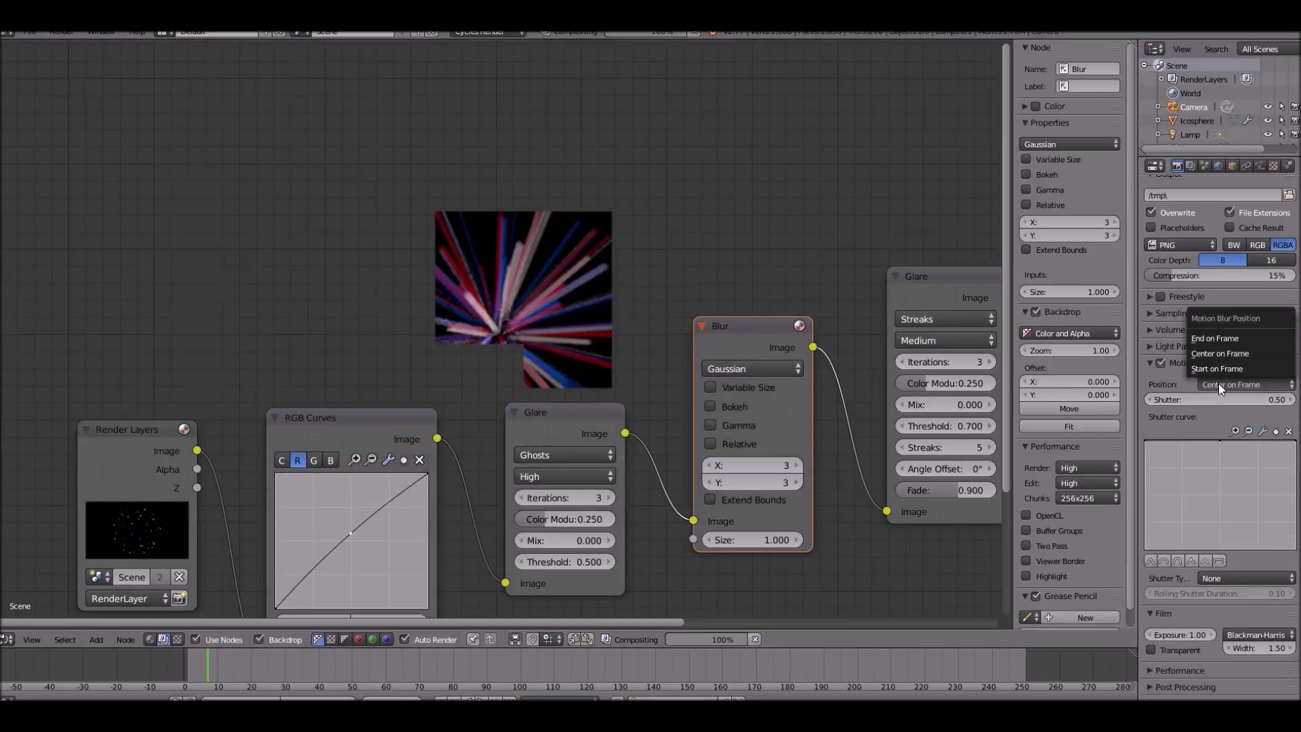
{"action": "left_click", "coordinate": [1174, 562]}
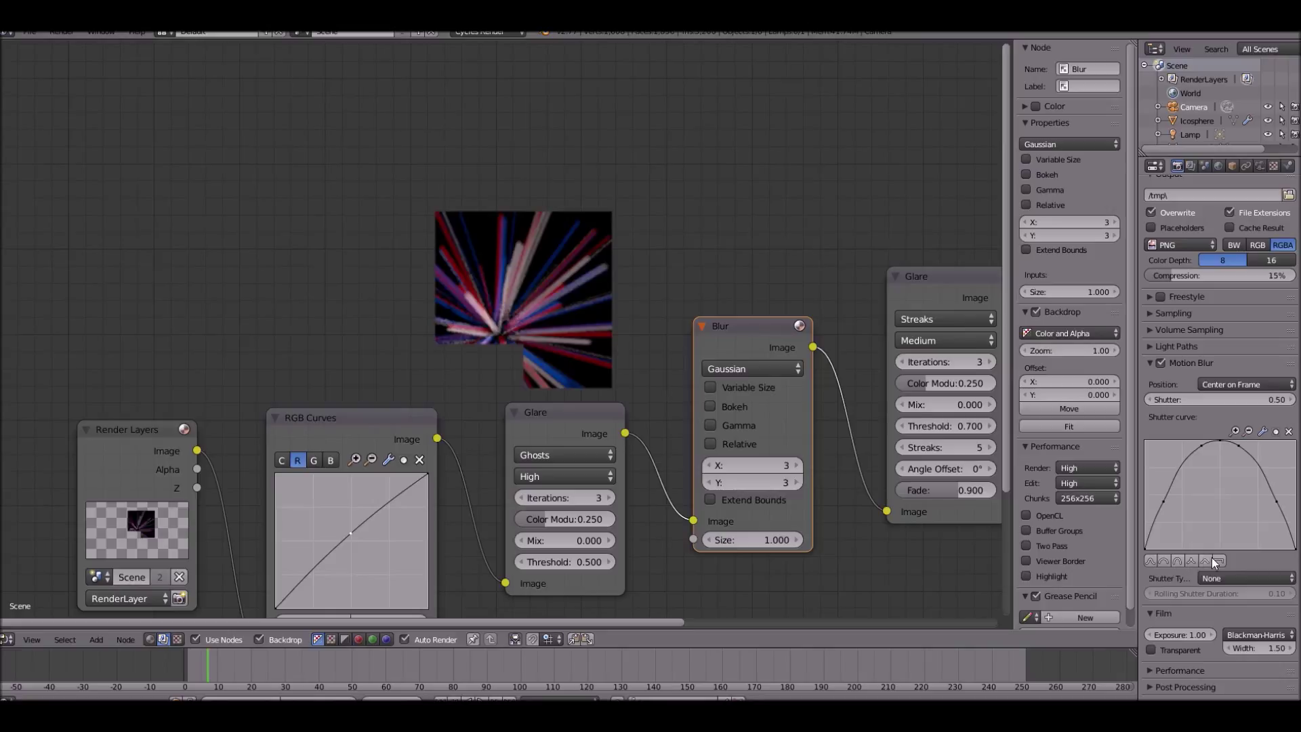
{"action": "left_click", "coordinate": [1234, 578]}
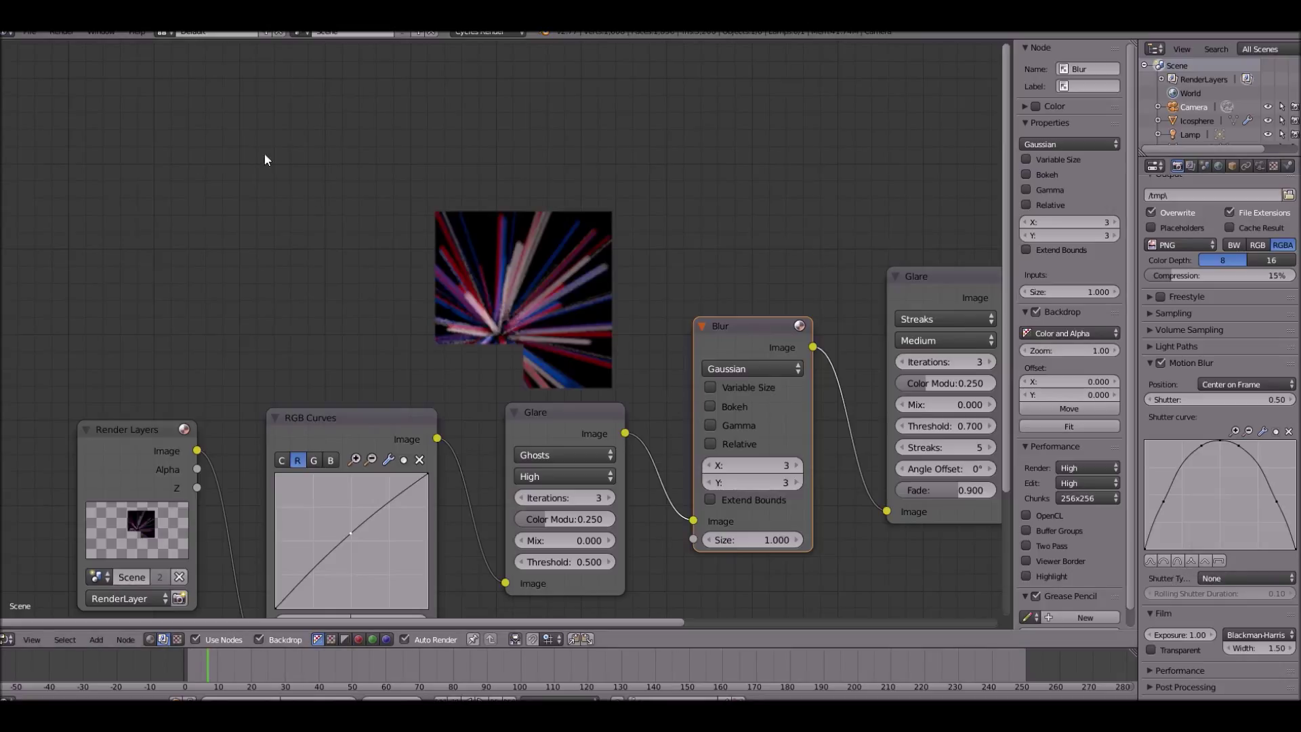
{"action": "left_click", "coordinate": [61, 32]}
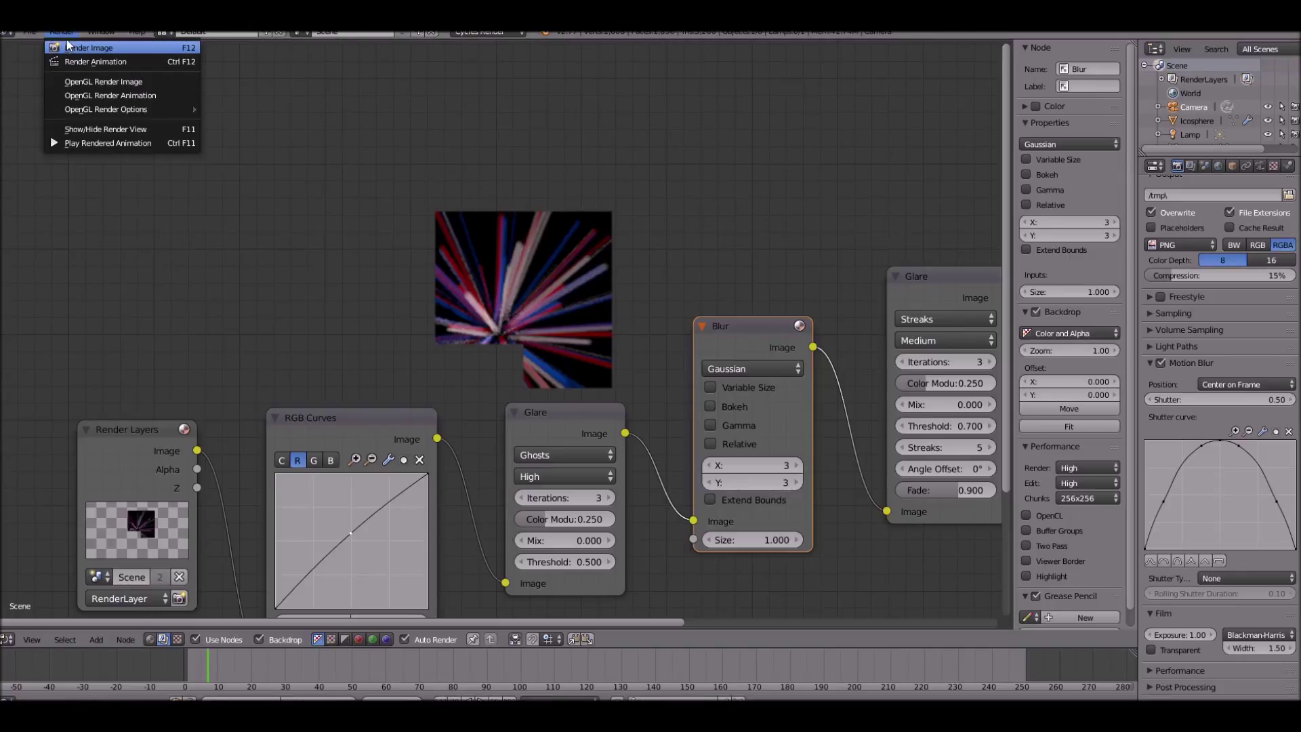
- Render the current frame, then inspect the compositing nodes in the Node Editor
{"action": "left_click", "coordinate": [66, 43]}
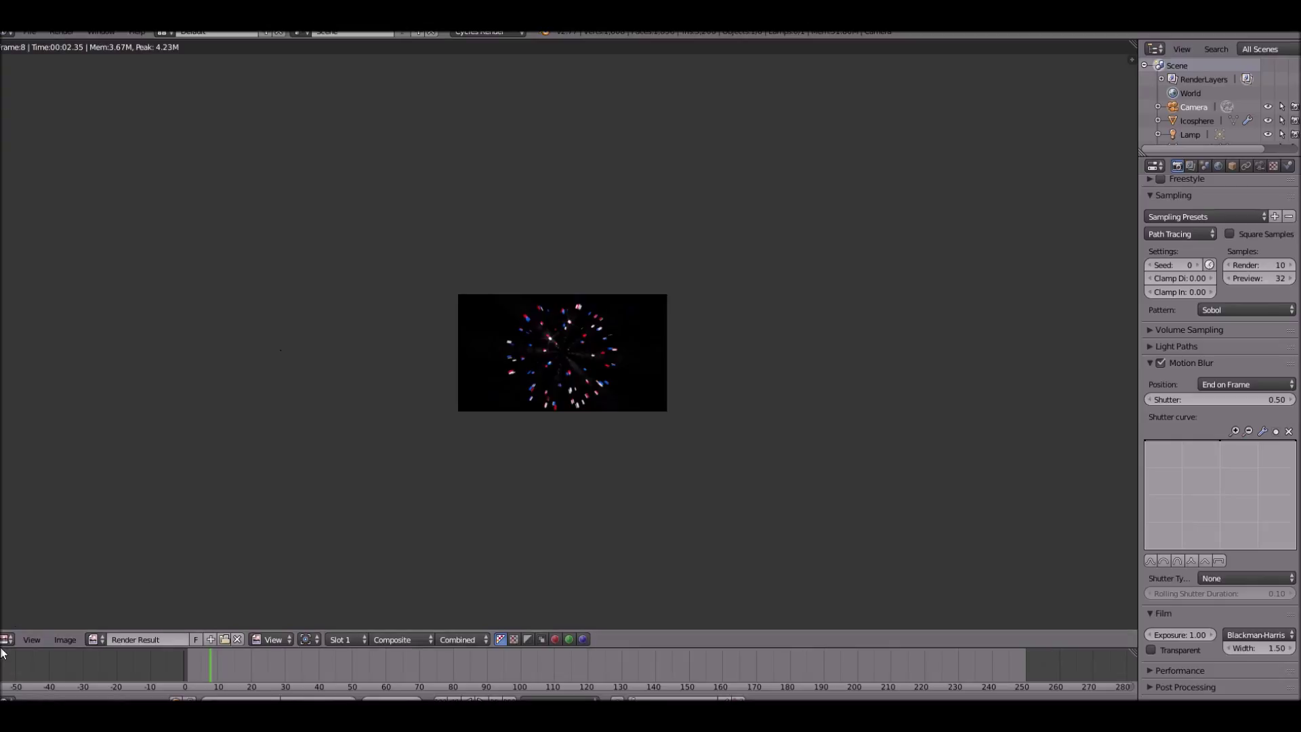
{"action": "left_click", "coordinate": [7, 639]}
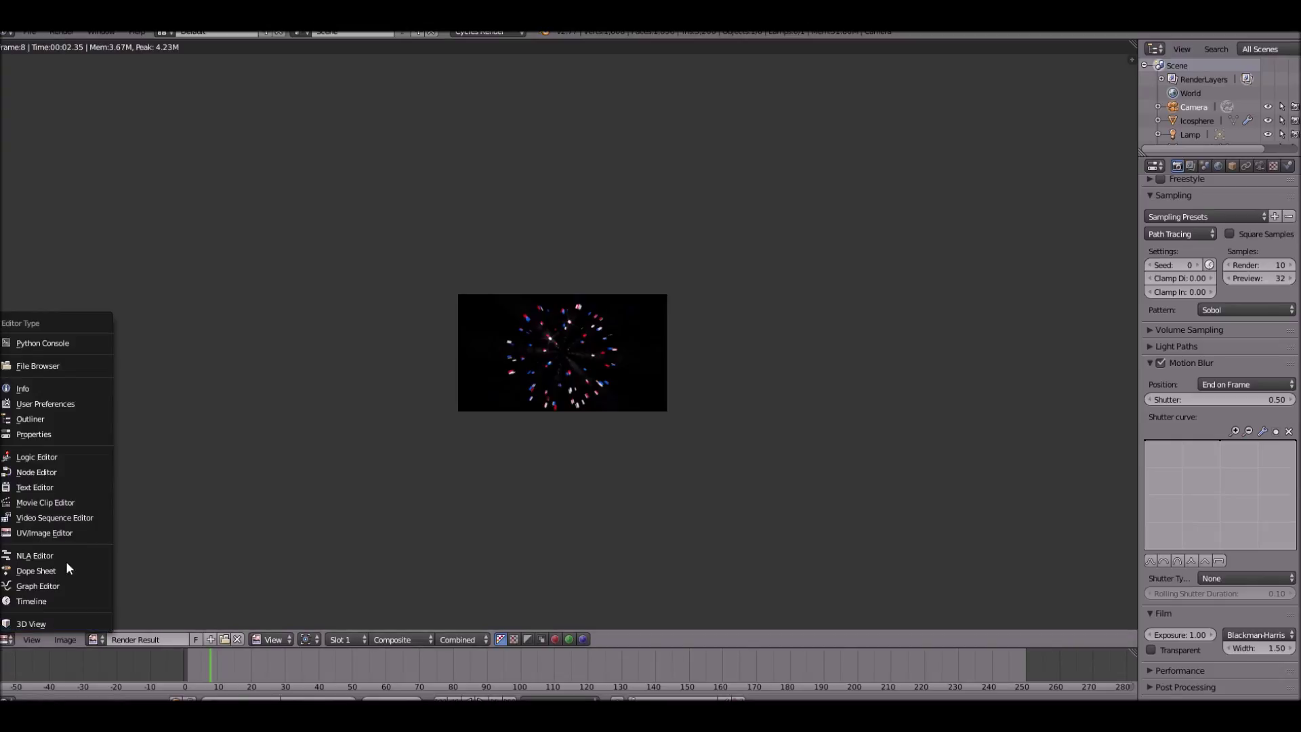
{"action": "left_click", "coordinate": [33, 475]}
{"action": "scroll", "coordinate": [138, 449], "scroll_direction": "down", "scroll_amount": 13}
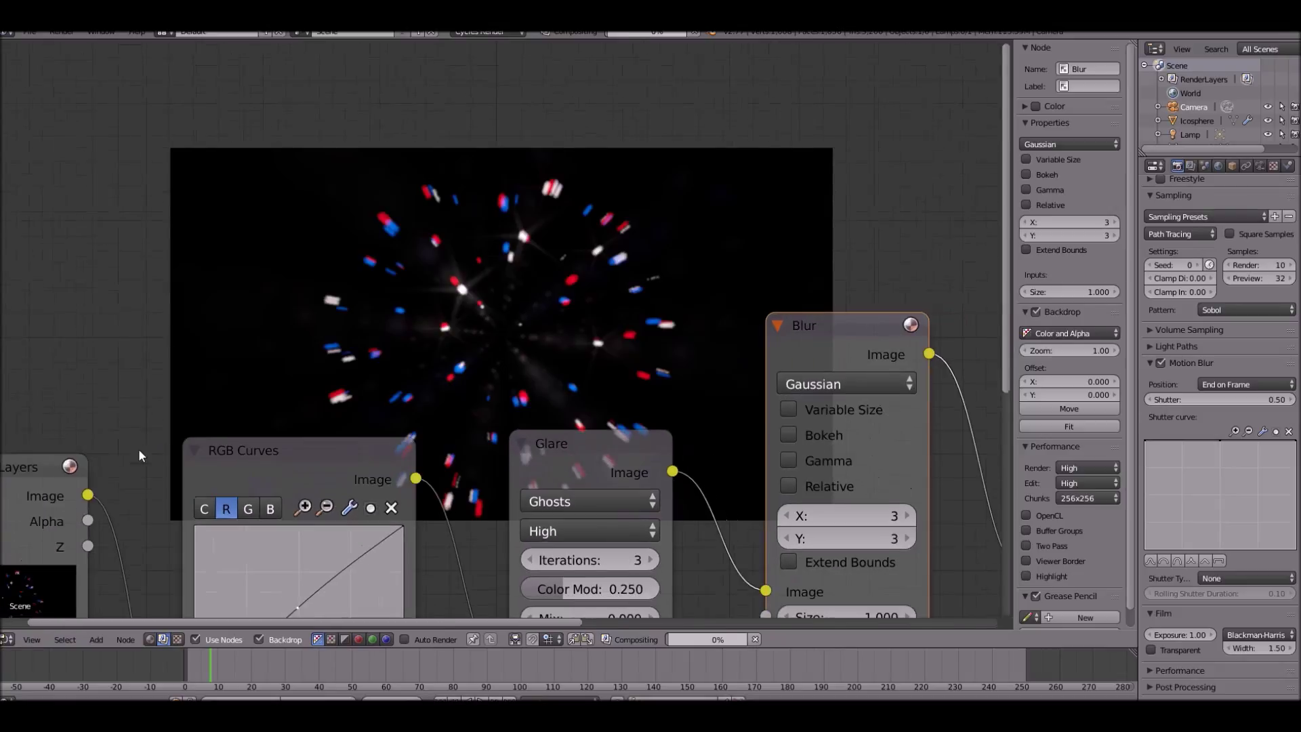
{"action": "scroll", "coordinate": [434, 352], "scroll_direction": "down", "scroll_amount": 1}
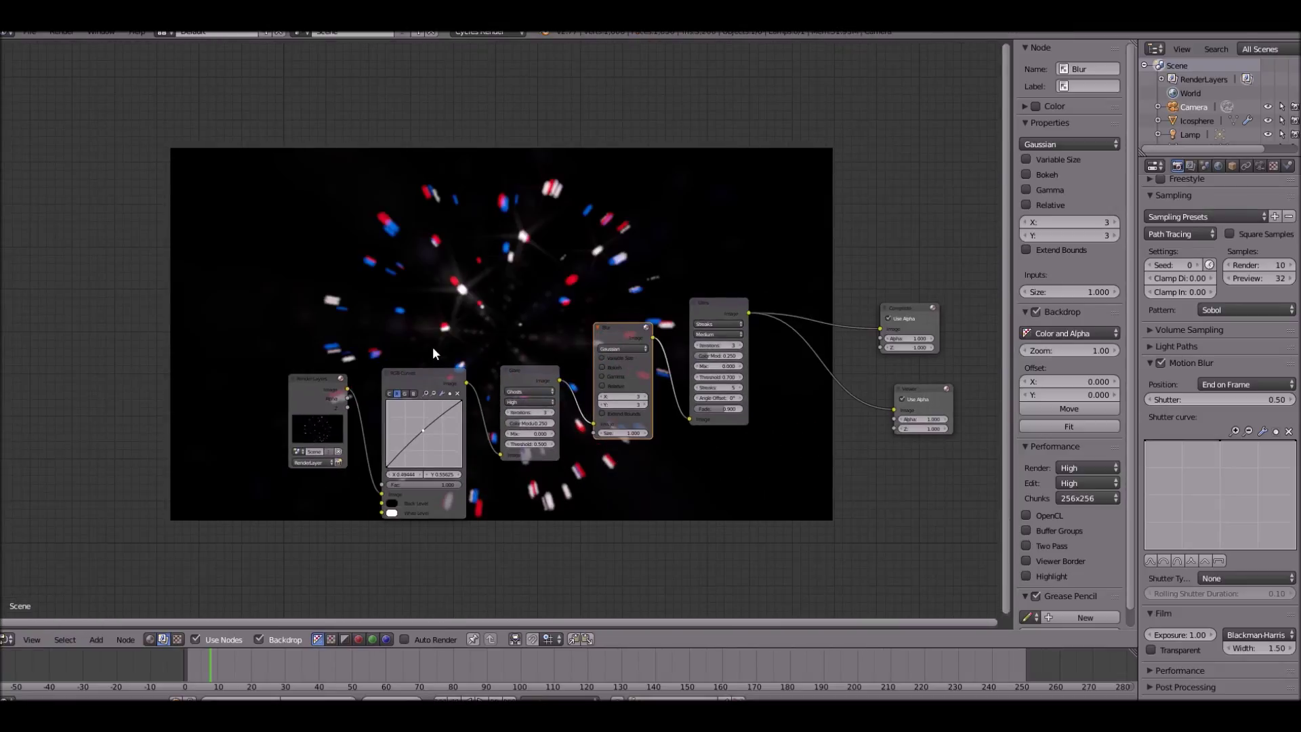
{"action": "scroll", "coordinate": [432, 347], "scroll_direction": "up", "scroll_amount": 1}
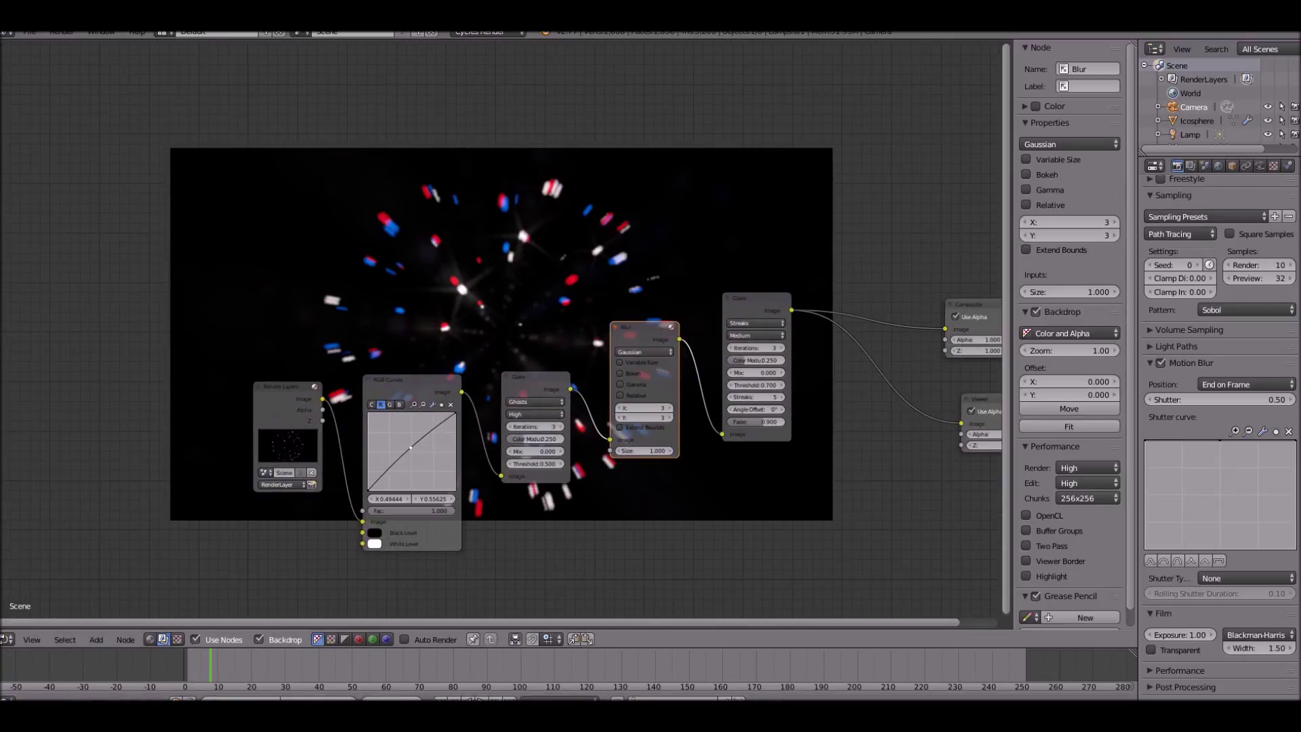
- Back in the 3D viewport, scrub to frame 2 and render a still of it
{"action": "left_click", "coordinate": [6, 639]}
{"action": "left_click", "coordinate": [34, 626]}
{"action": "mouse_move", "coordinate": [209, 656]}
{"action": "left_mouse_down"}
{"action": "mouse_move", "coordinate": [237, 663]}
{"action": "mouse_move", "coordinate": [190, 665]}
{"action": "left_mouse_up"}
{"action": "scroll", "coordinate": [291, 427], "scroll_direction": "up", "scroll_amount": 5}
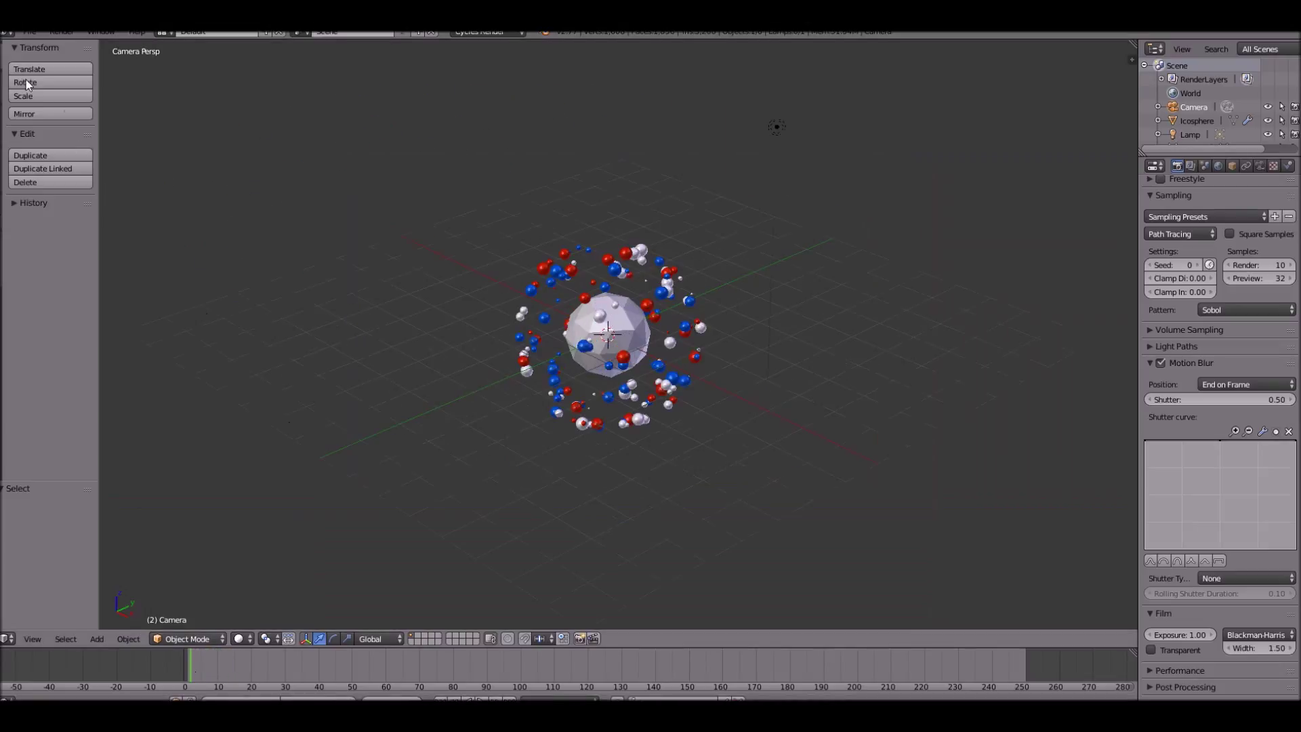
{"action": "left_click", "coordinate": [62, 32]}
{"action": "left_click", "coordinate": [71, 45]}
{"action": "middle_click_drag", "start_coordinate": [311, 364], "coordinate": [288, 292]}
{"action": "scroll", "coordinate": [274, 397], "scroll_direction": "up", "scroll_amount": 7}
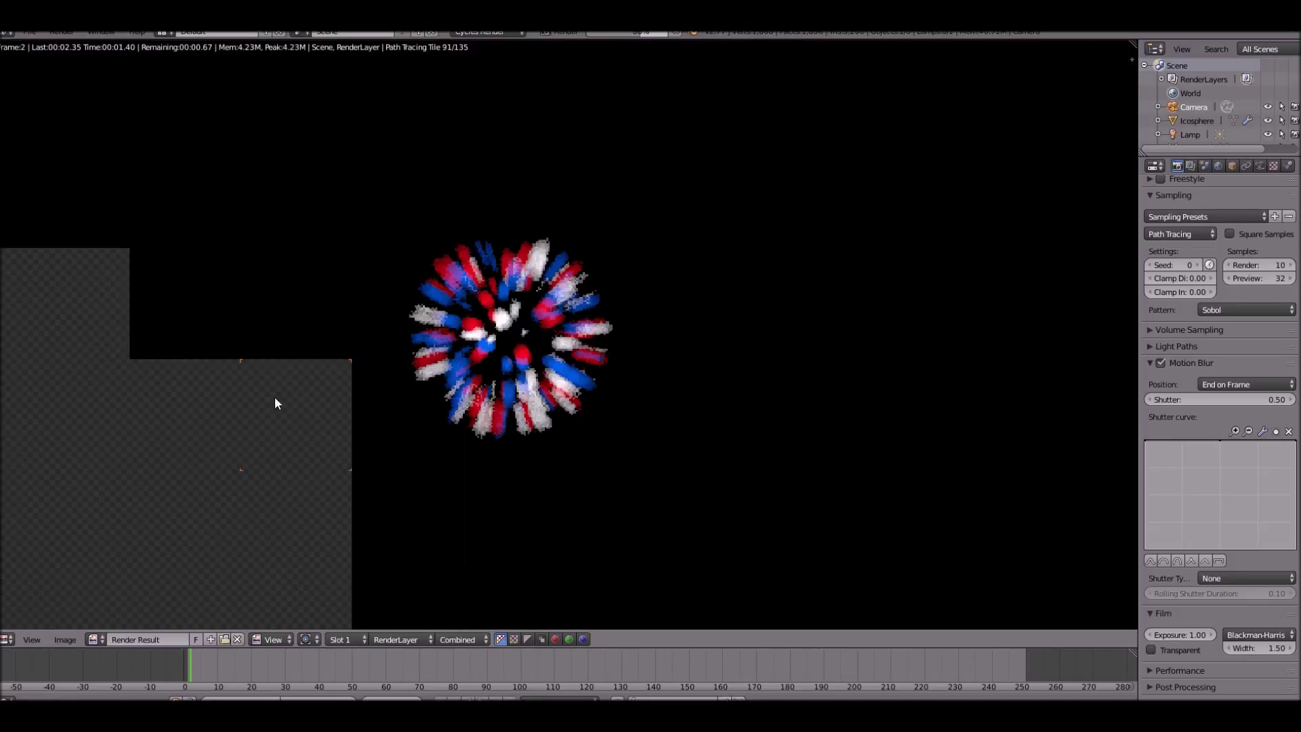
{"action": "scroll", "coordinate": [934, 388], "scroll_direction": "down", "scroll_amount": 10}
{"action": "scroll", "coordinate": [928, 396], "scroll_direction": "down", "scroll_amount": 3}
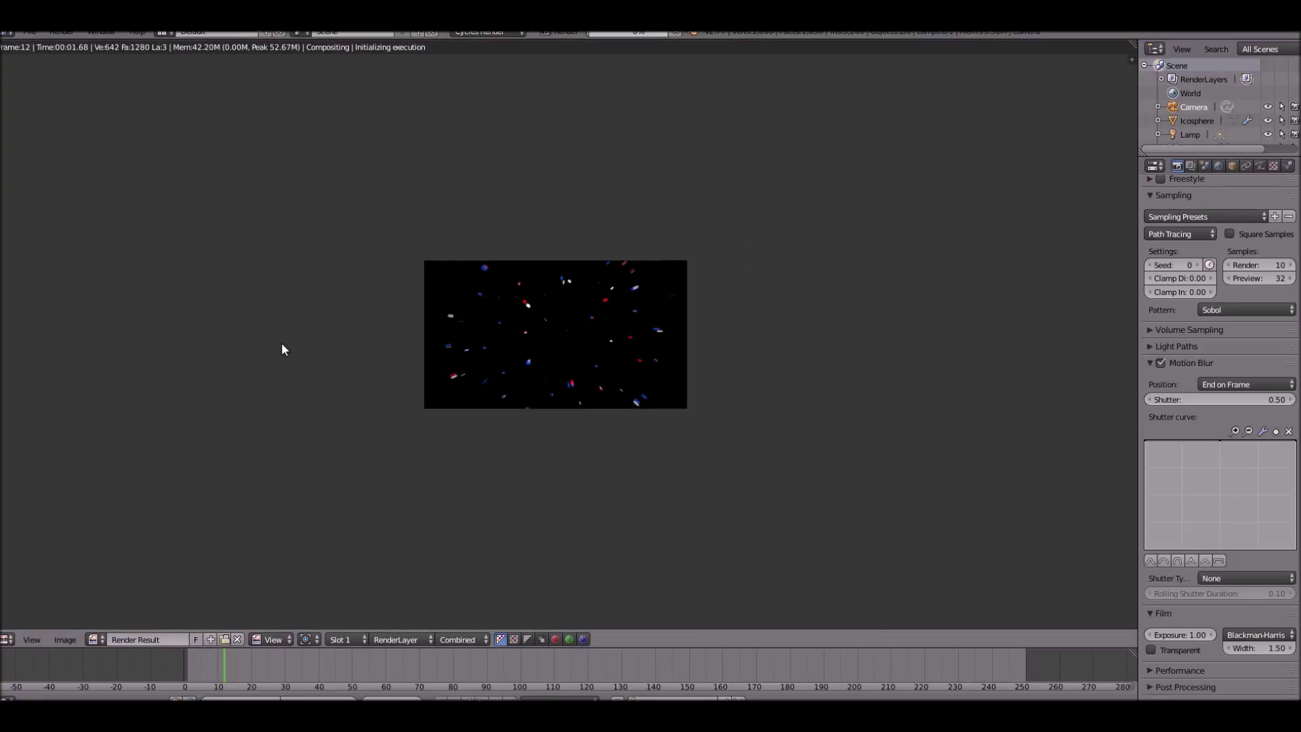
- Fly the camera backward away from the burst and keep the new position
{"action": "key", "text": "Escape"}
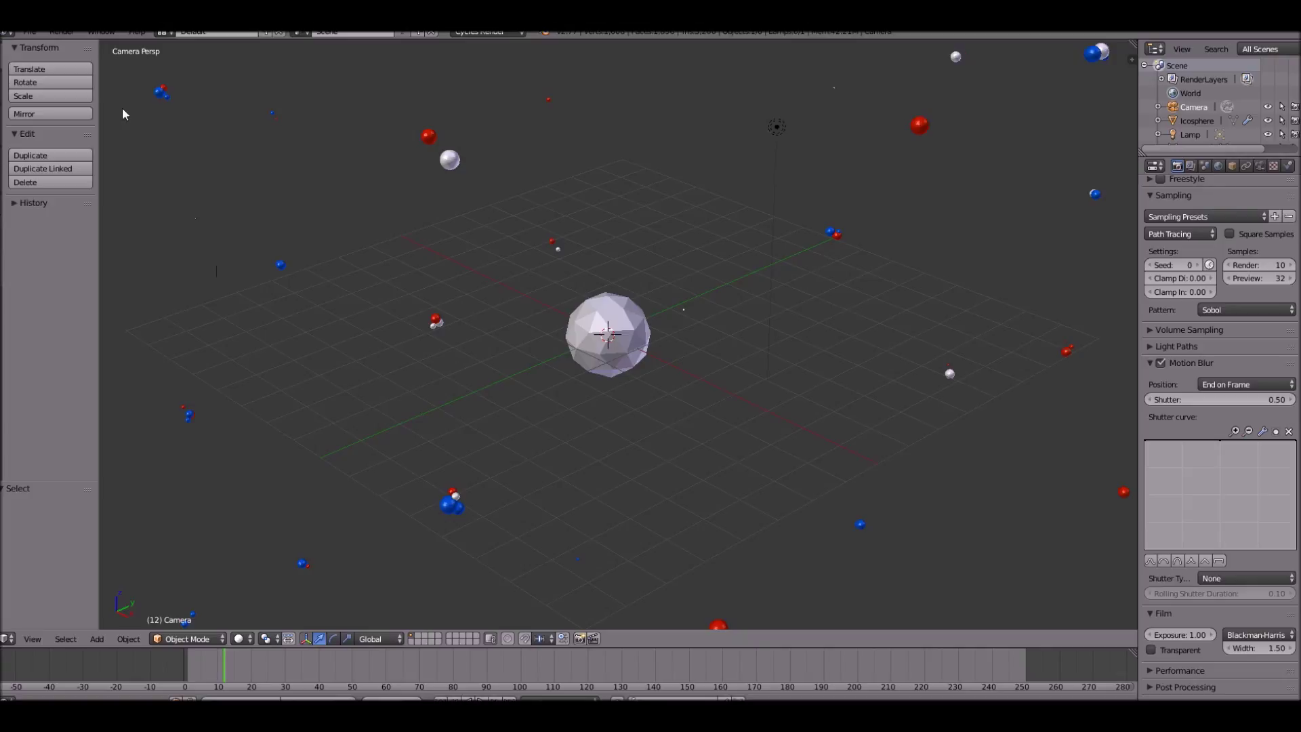
{"action": "scroll", "coordinate": [328, 222], "scroll_direction": "down", "scroll_amount": 4}
{"action": "left_click_drag", "start_coordinate": [208, 668], "coordinate": [250, 657]}
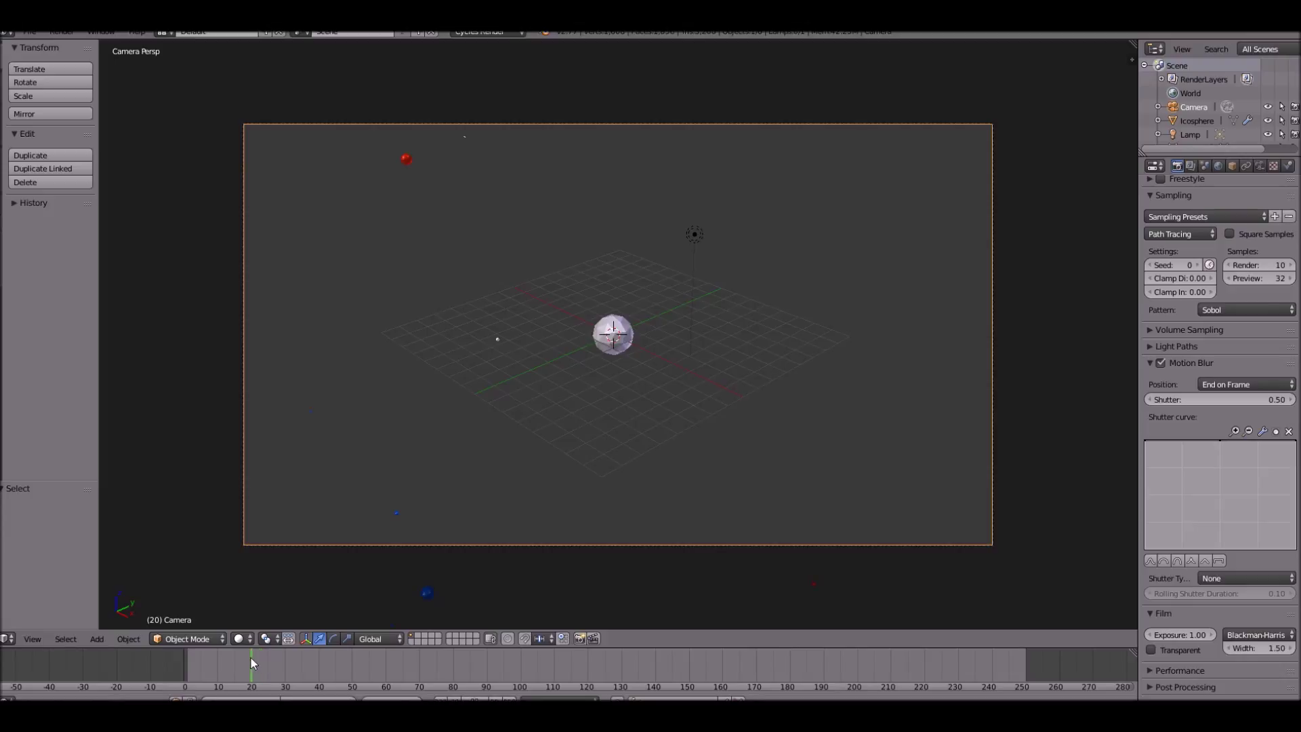
{"action": "key", "text": "shift+f"}
{"action": "key", "text": "s"}
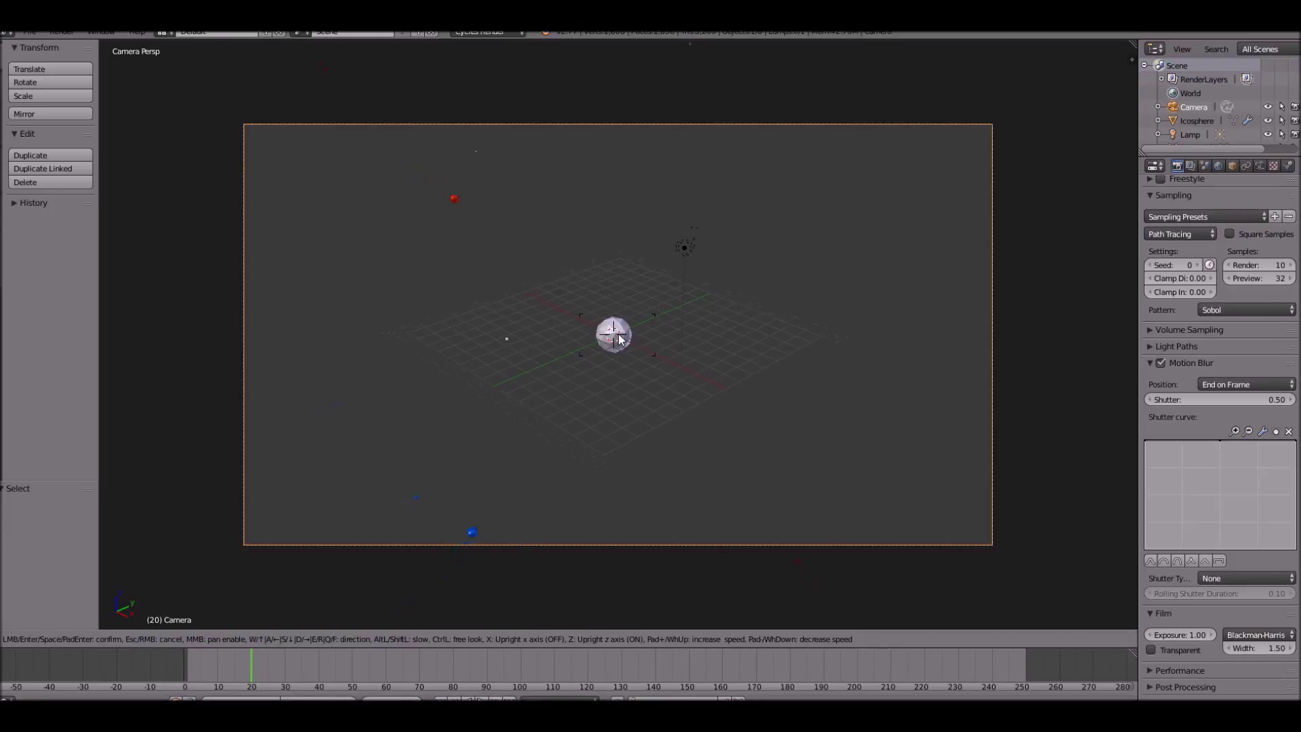
{"action": "left_click", "coordinate": [620, 339]}
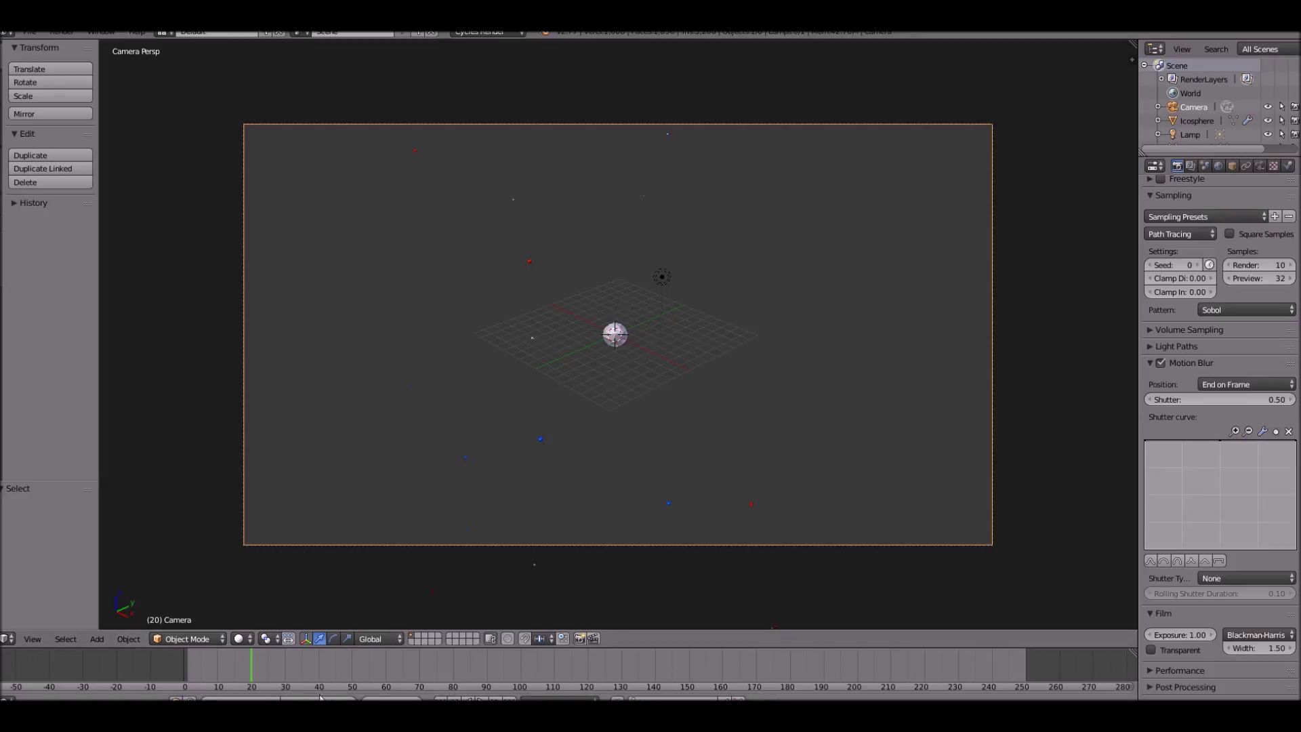
- Set the animation end frame to 30 and rewind to the first frame
{"action": "type", "text": "30"}
{"action": "key", "text": "Return"}
{"action": "key", "text": "shift+Left"}
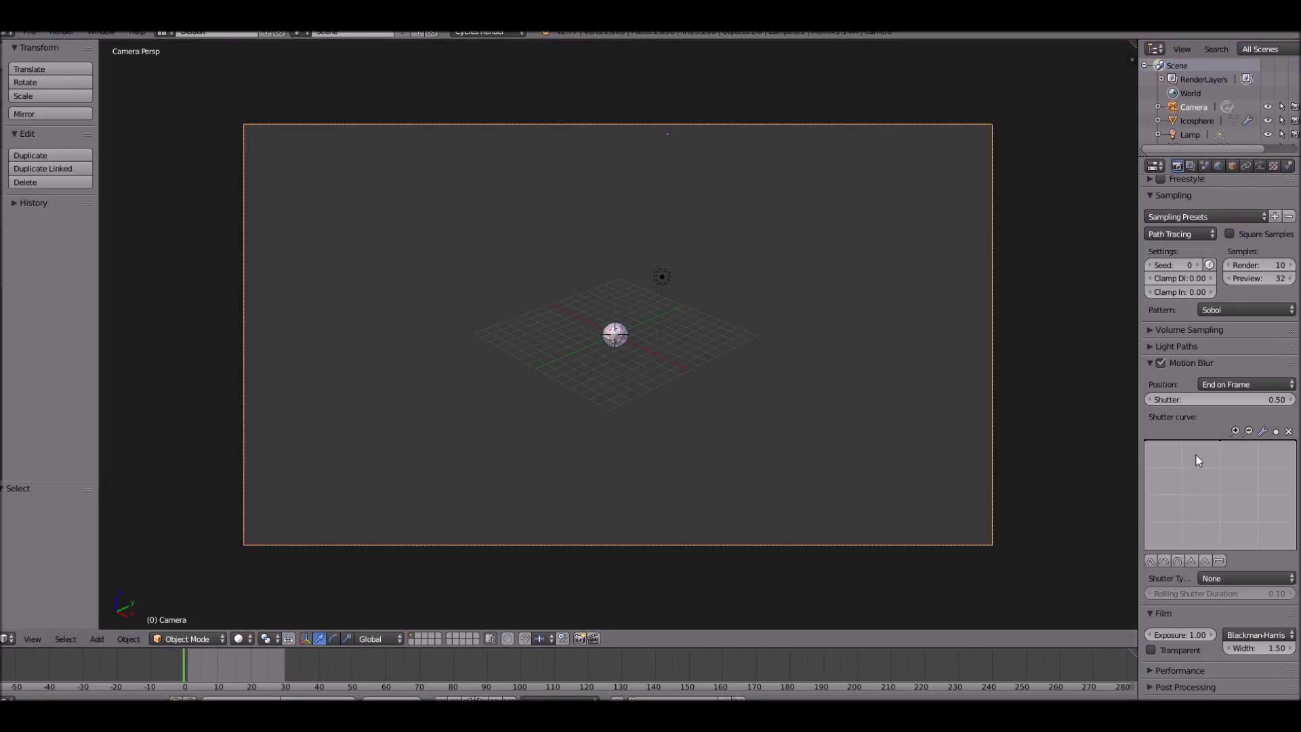
- Set the output file format to AVI Raw, after briefly choosing AVI JPEG
{"action": "scroll", "coordinate": [1182, 325], "scroll_direction": "up", "scroll_amount": 5}
{"action": "scroll", "coordinate": [1196, 406], "scroll_direction": "down", "scroll_amount": 5}
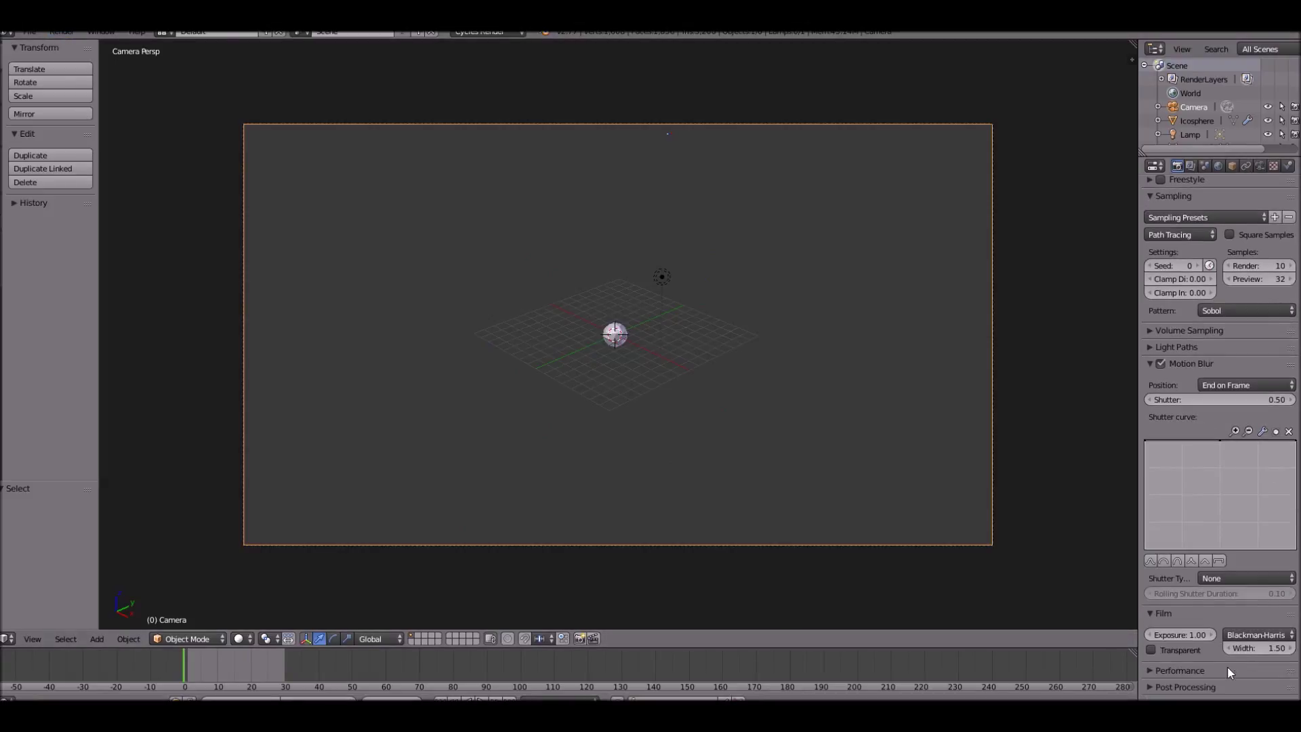
{"action": "scroll", "coordinate": [1191, 596], "scroll_direction": "down", "scroll_amount": 5}
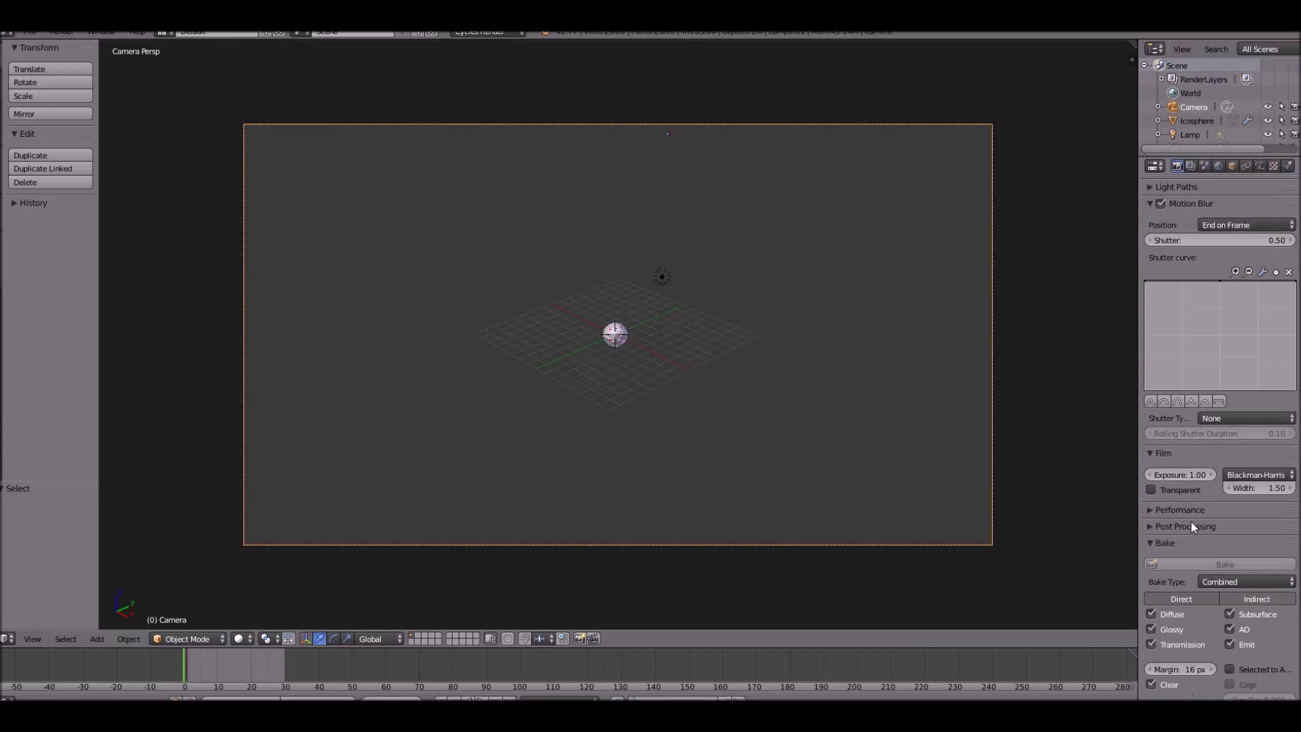
{"action": "scroll", "coordinate": [1190, 499], "scroll_direction": "up", "scroll_amount": 11}
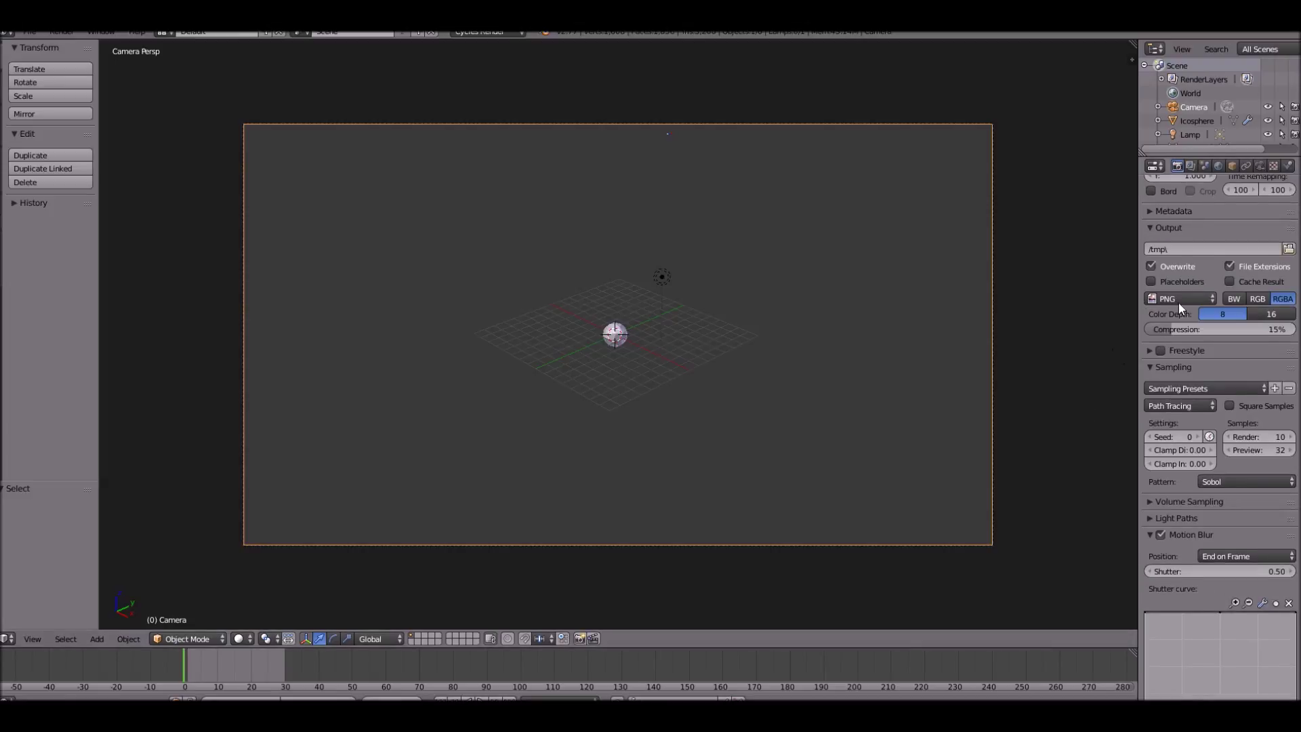
{"action": "scroll", "coordinate": [1178, 303], "scroll_direction": "up", "scroll_amount": 3}
{"action": "left_click", "coordinate": [1167, 381]}
{"action": "left_click", "coordinate": [1166, 286]}
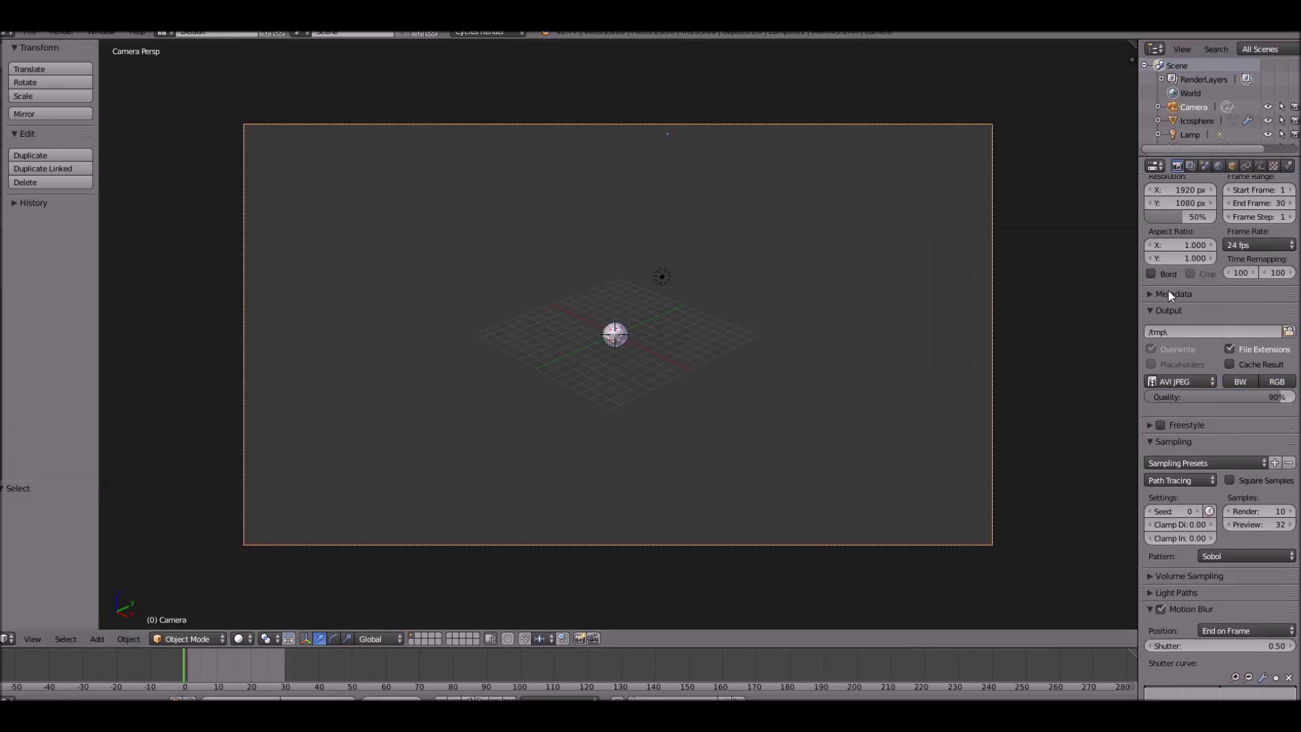
{"action": "left_click", "coordinate": [1161, 379]}
{"action": "left_click", "coordinate": [1175, 290]}
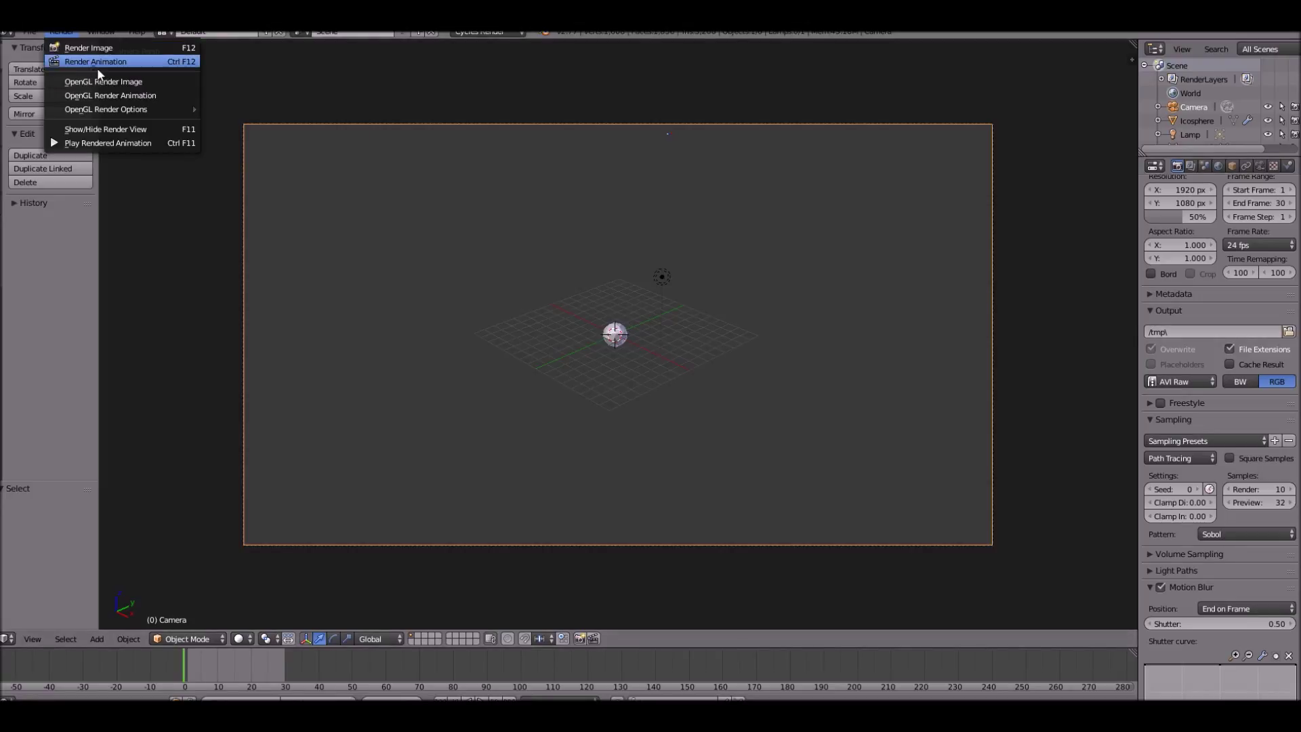
- Render the full 30-frame firework animation to AVI Raw
{"action": "left_click", "coordinate": [97, 61]}
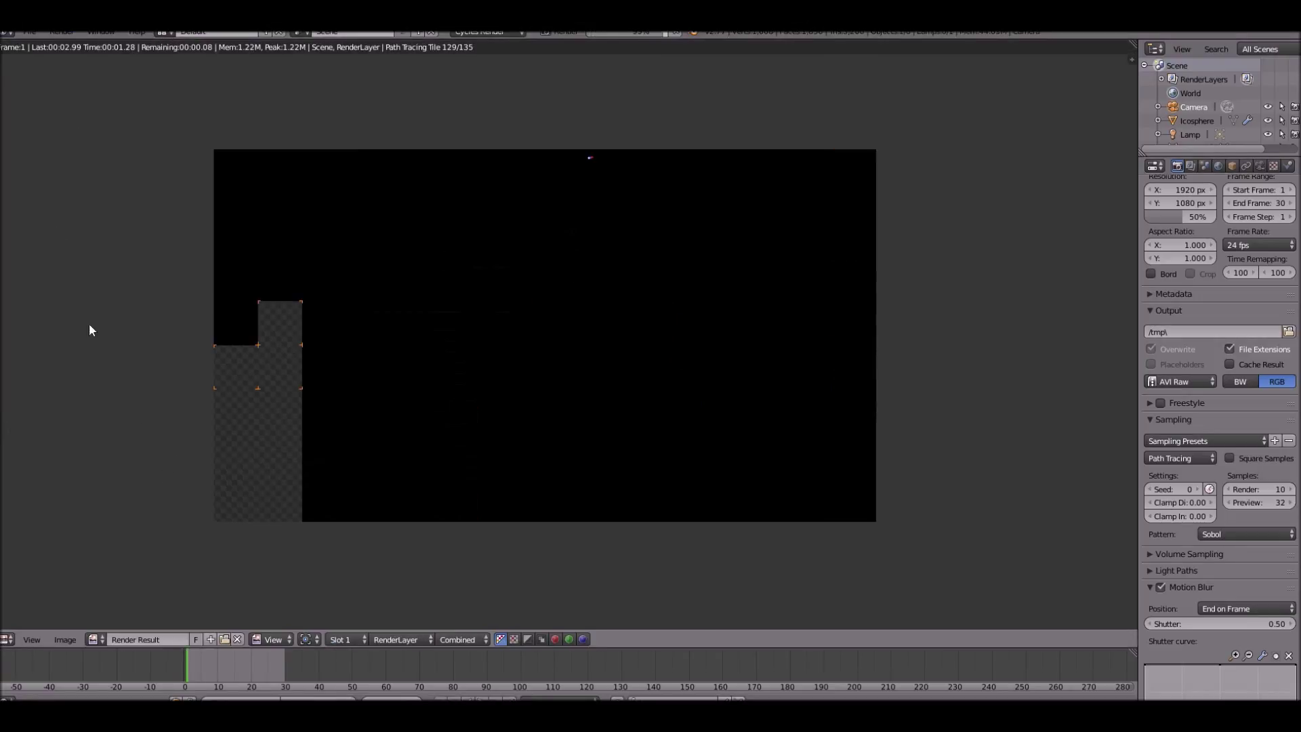